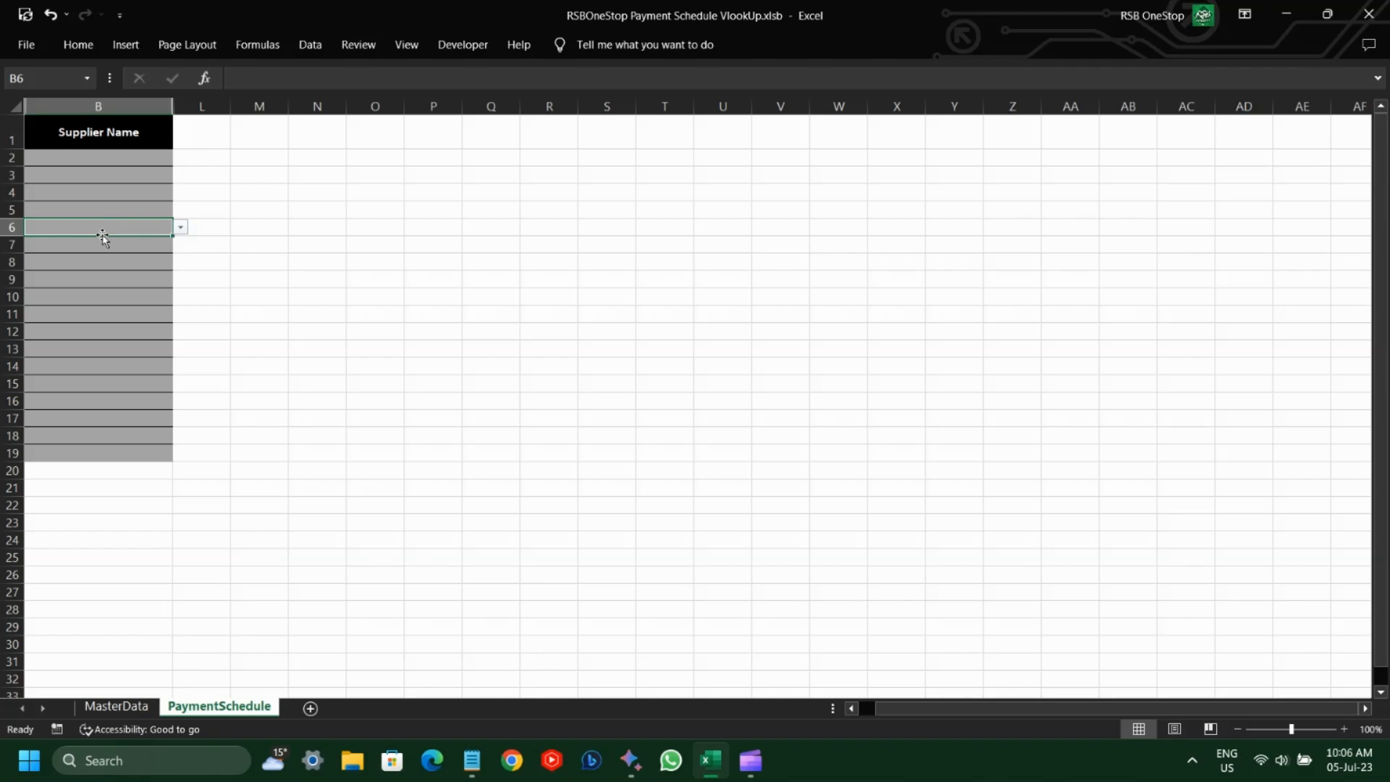
Step: Test the searchable supplier drop-down in cell B6 with the text "ch", then browse its full unfiltered list
type("ch")
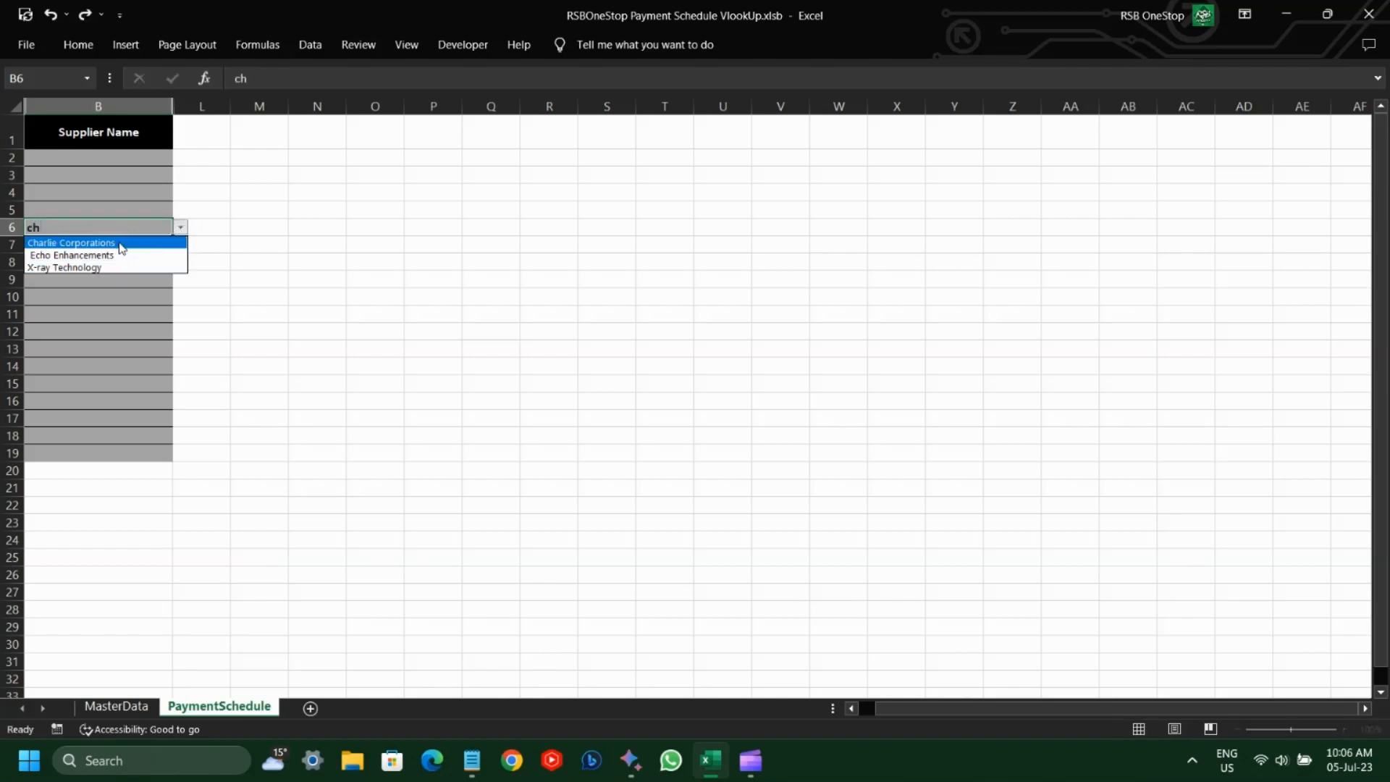
key("Escape")
key("Escape")
left_click(180, 227)
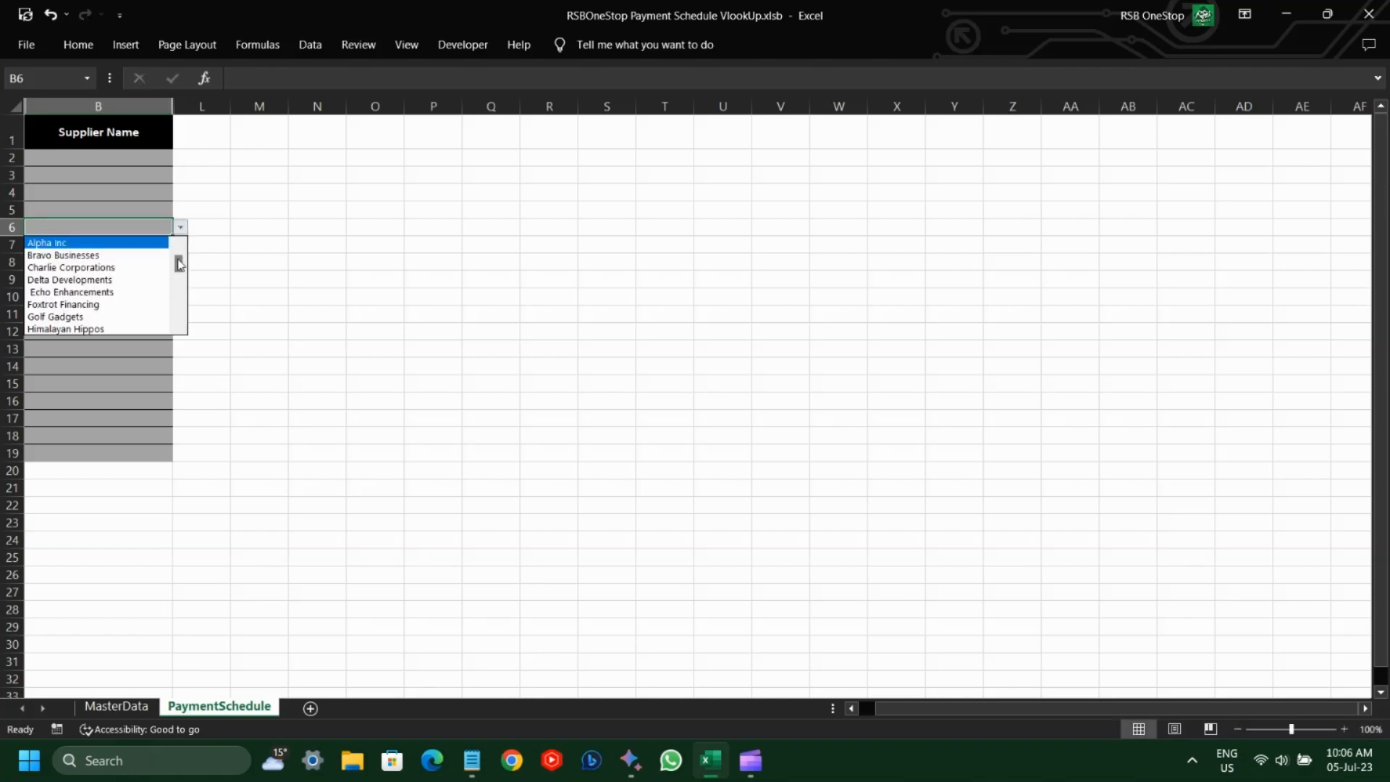
mouse_move(178, 264)
left_mouse_down()
mouse_move(179, 314)
mouse_move(177, 265)
left_mouse_up()
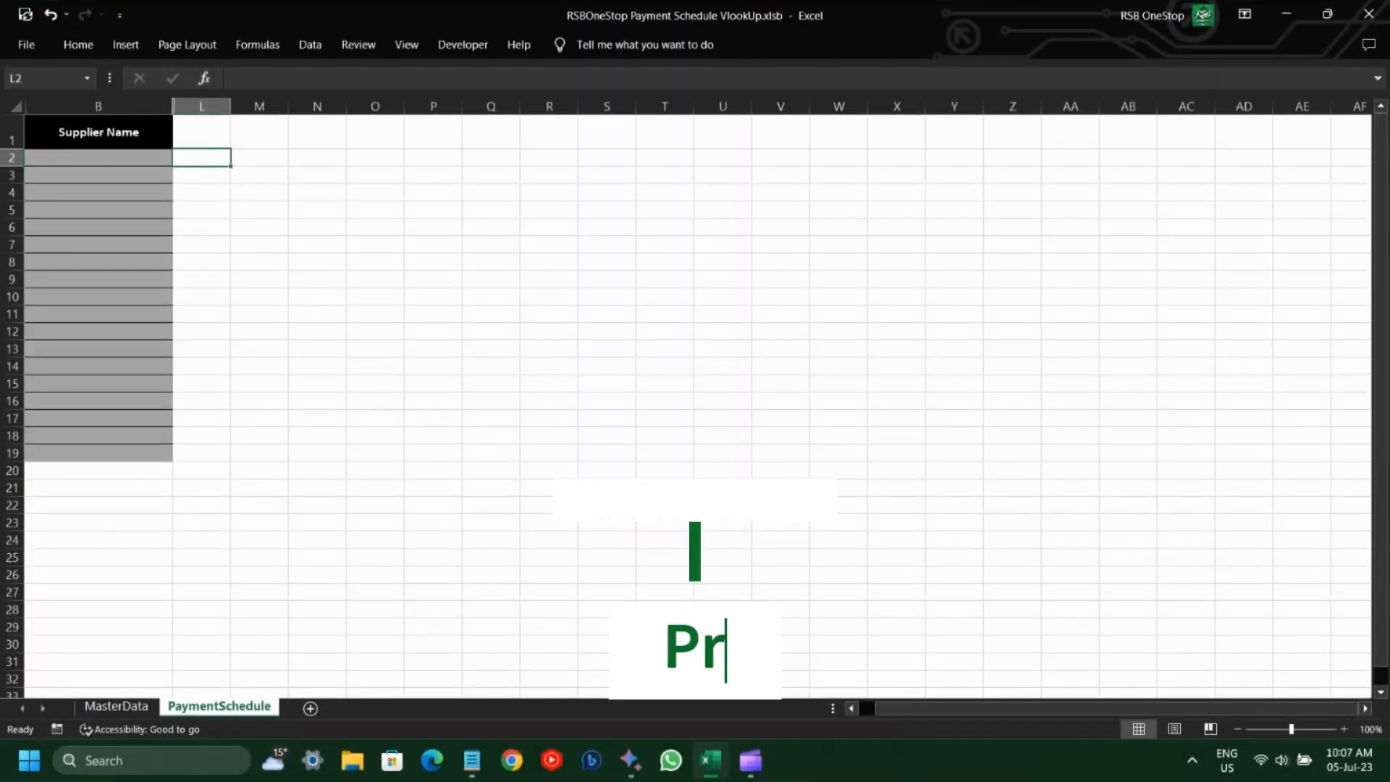
Step: Unhide all hidden columns on the PaymentSchedule sheet
key("ctrl+a")
key("alt")
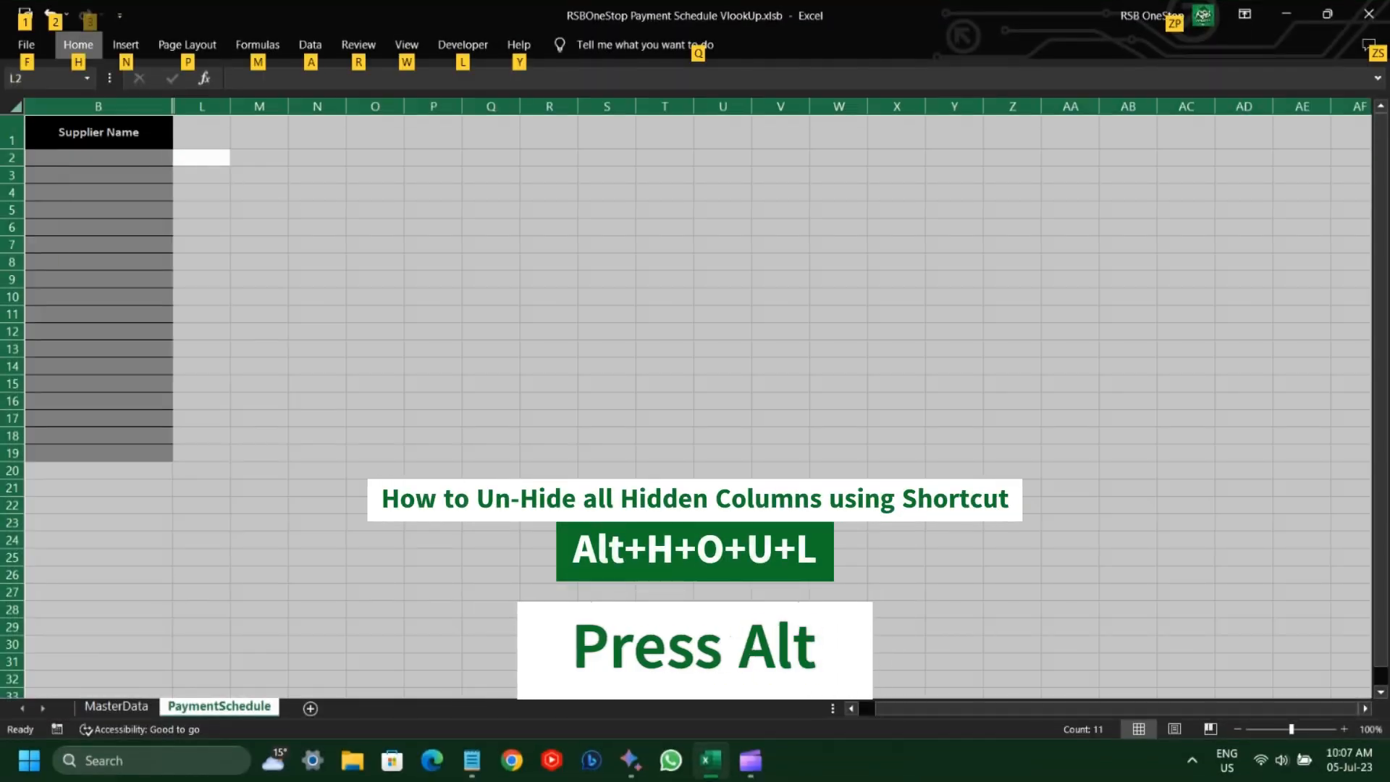
key("h")
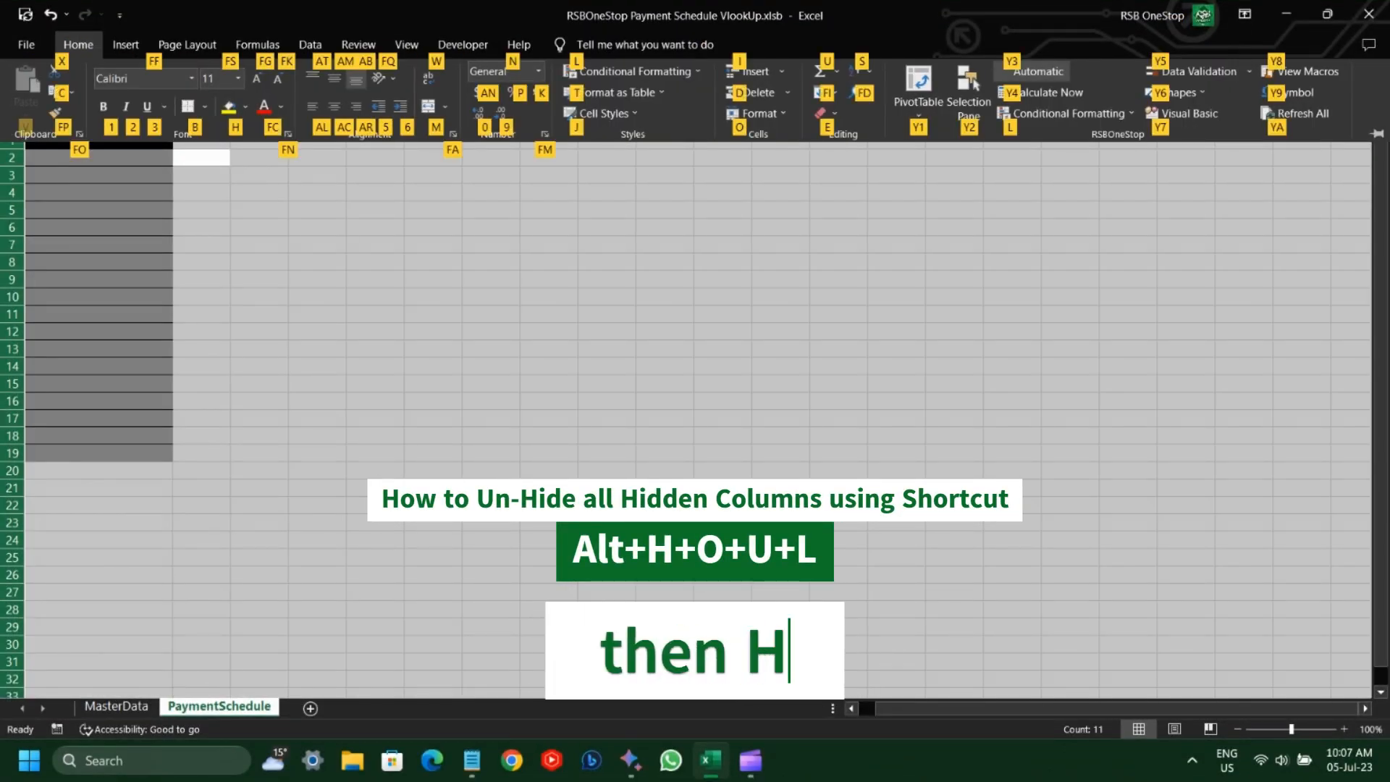
key("o")
key("u")
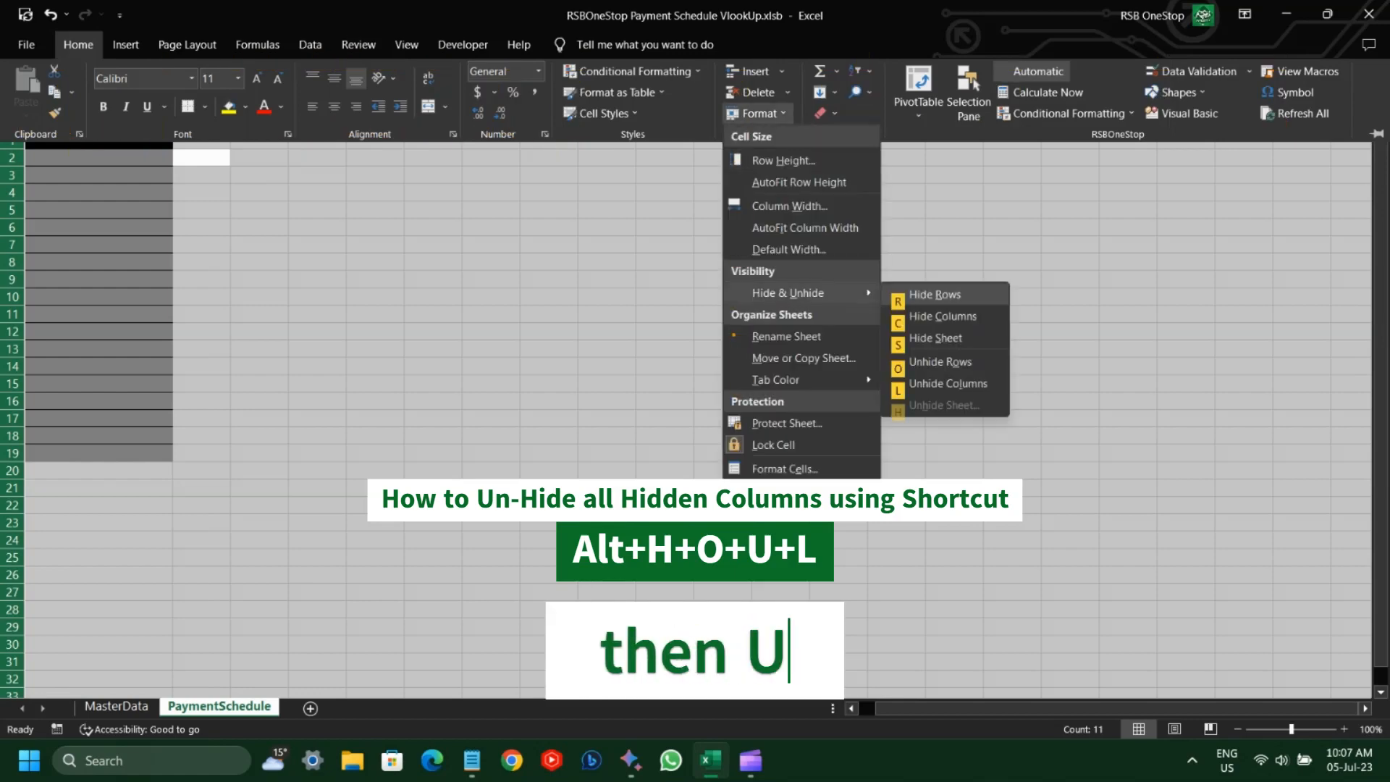
key("l")
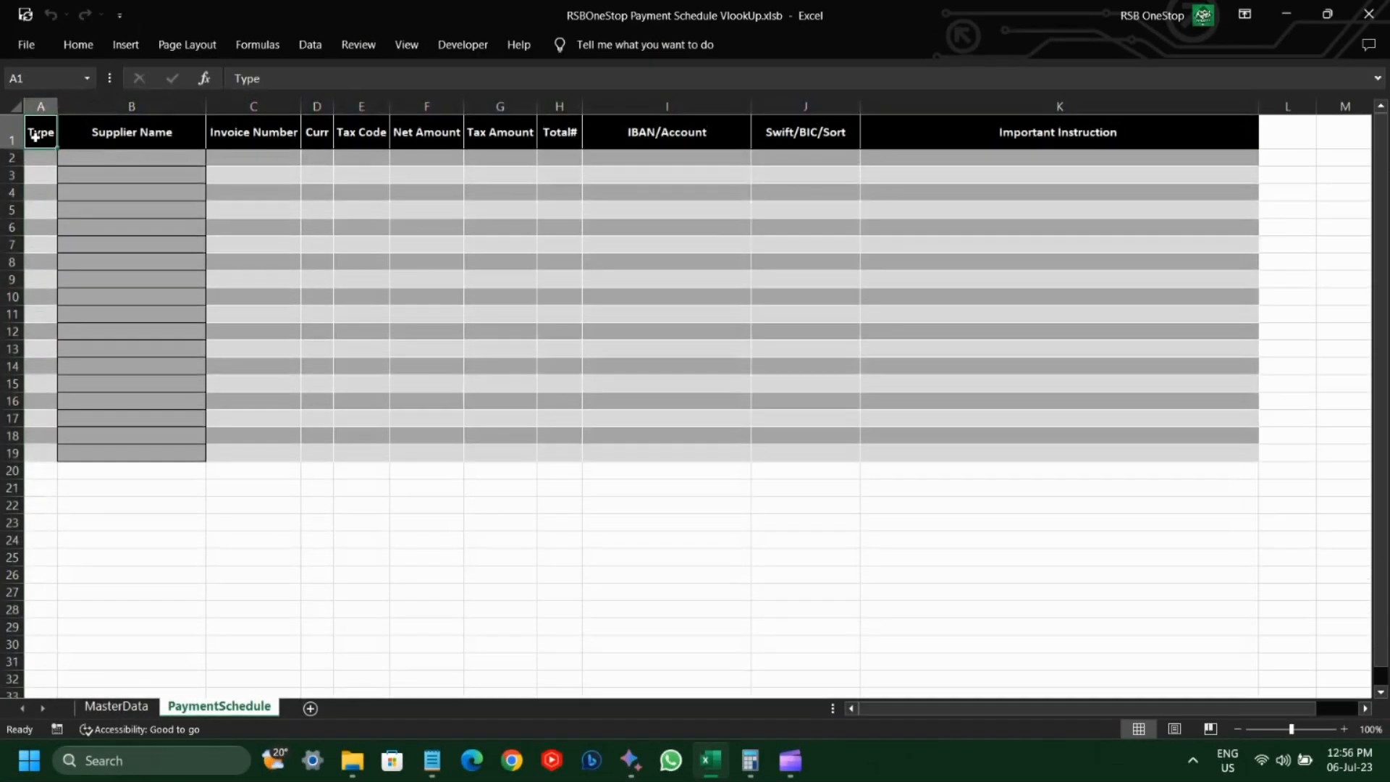
Step: Convert the range A1:K19 on PaymentSchedule into a table with headers
left_click_drag(33, 132, 1252, 401)
key("shift+Down")
key("shift+Down")
key("shift+Down")
key("ctrl+t")
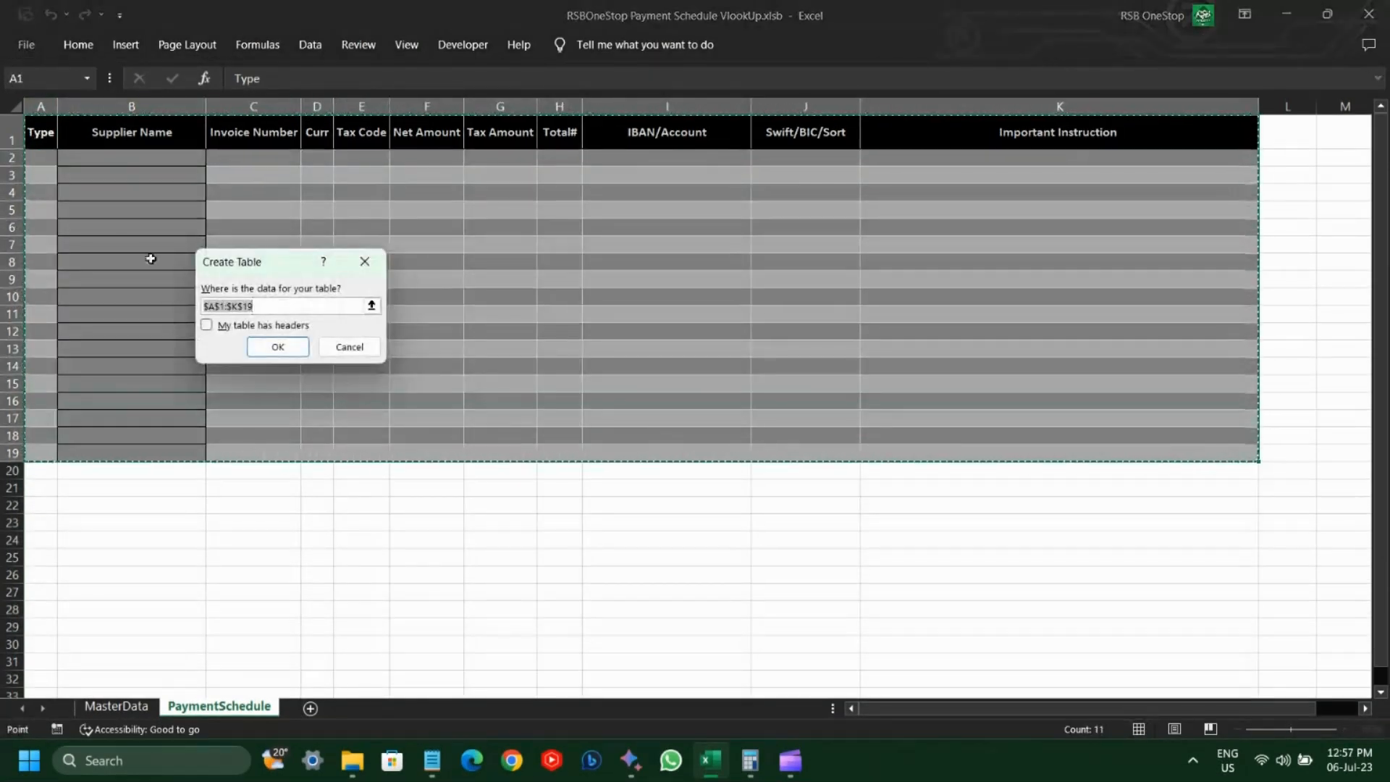
left_click(206, 325)
left_click(277, 347)
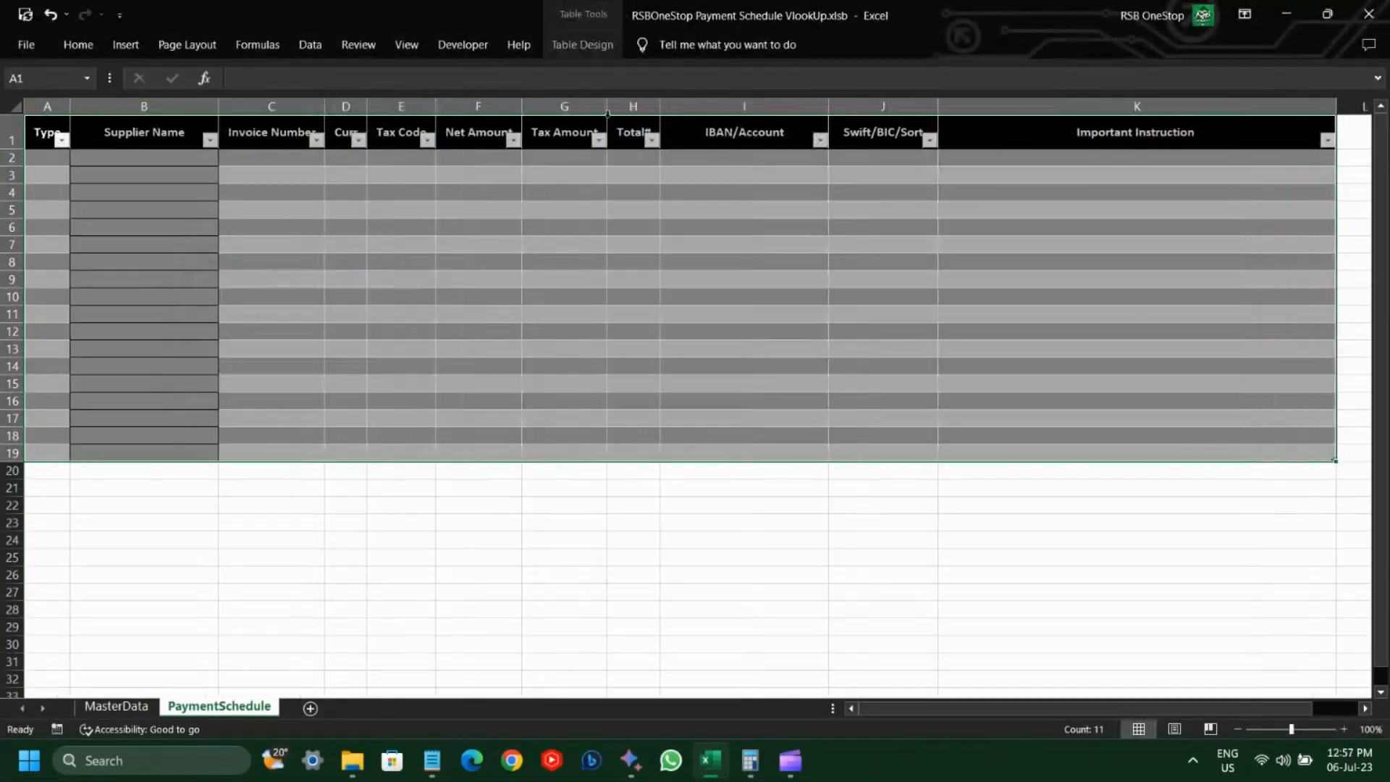
Step: Name the new table PaymentScheduleData
left_click(564, 53)
left_click(29, 91)
key("BackSpace")
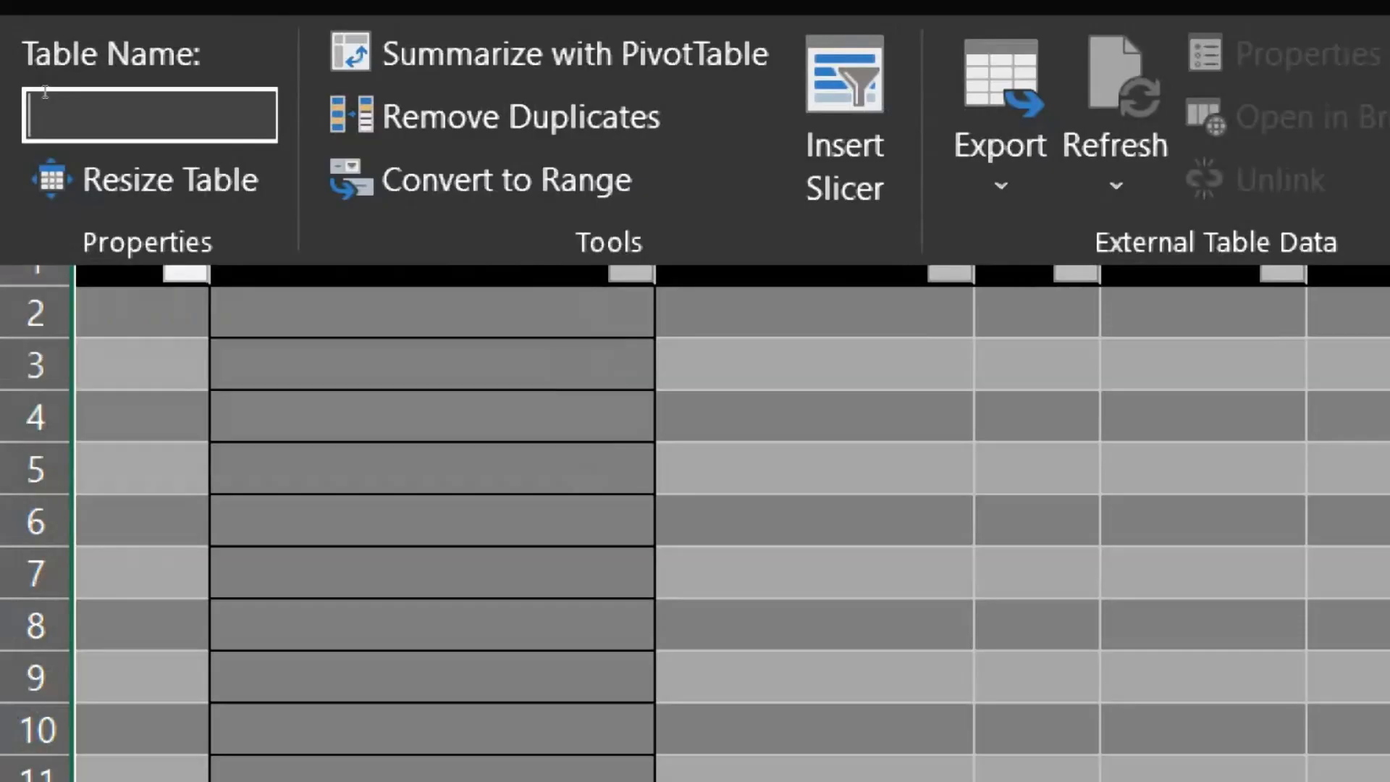
type("Payment")
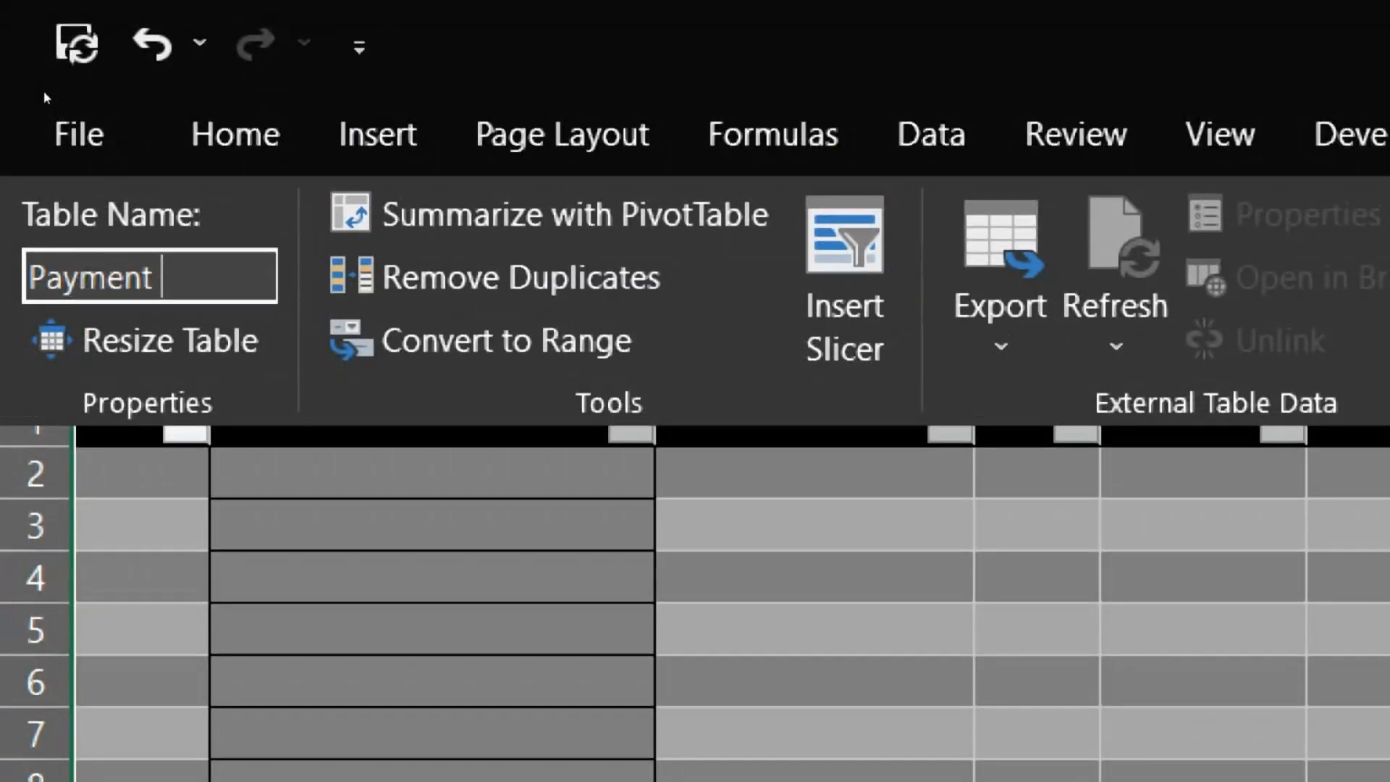
type("Schedule")
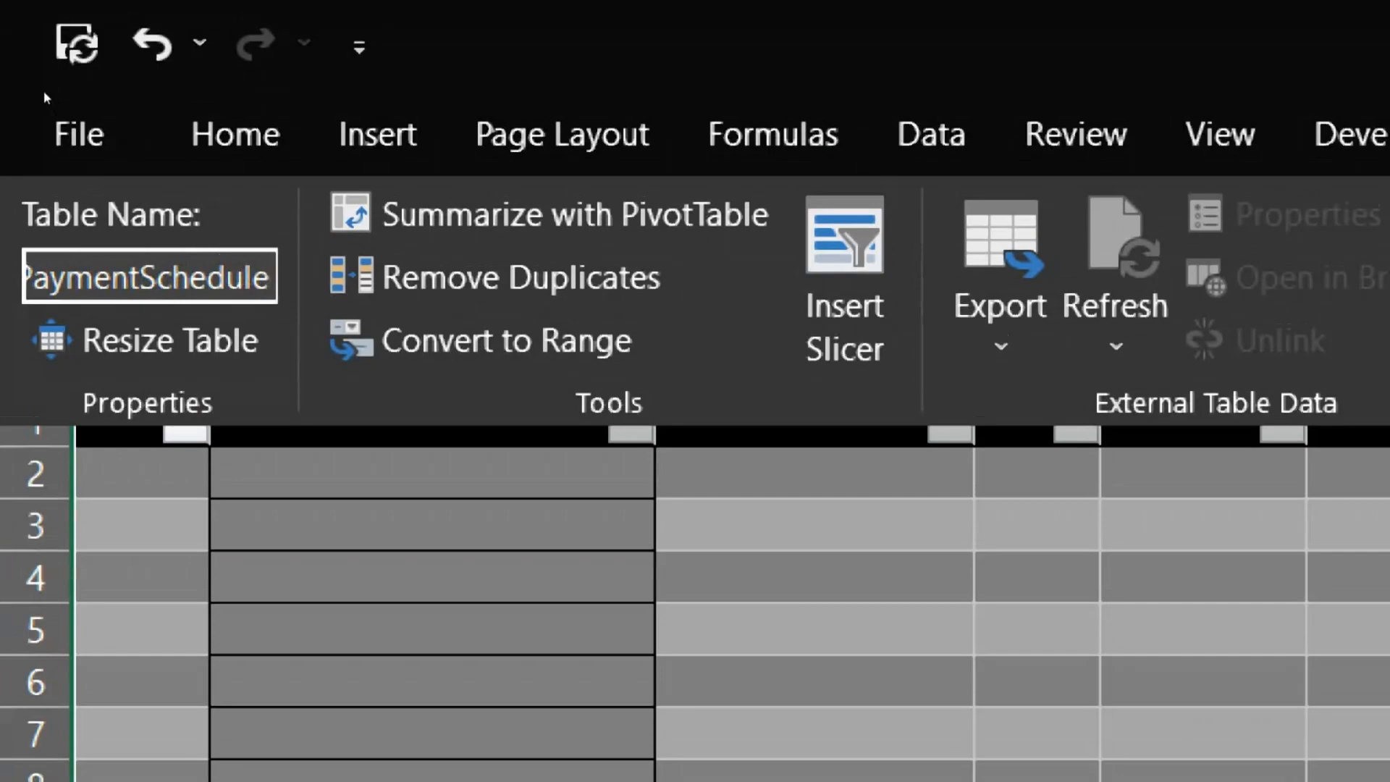
type("Data")
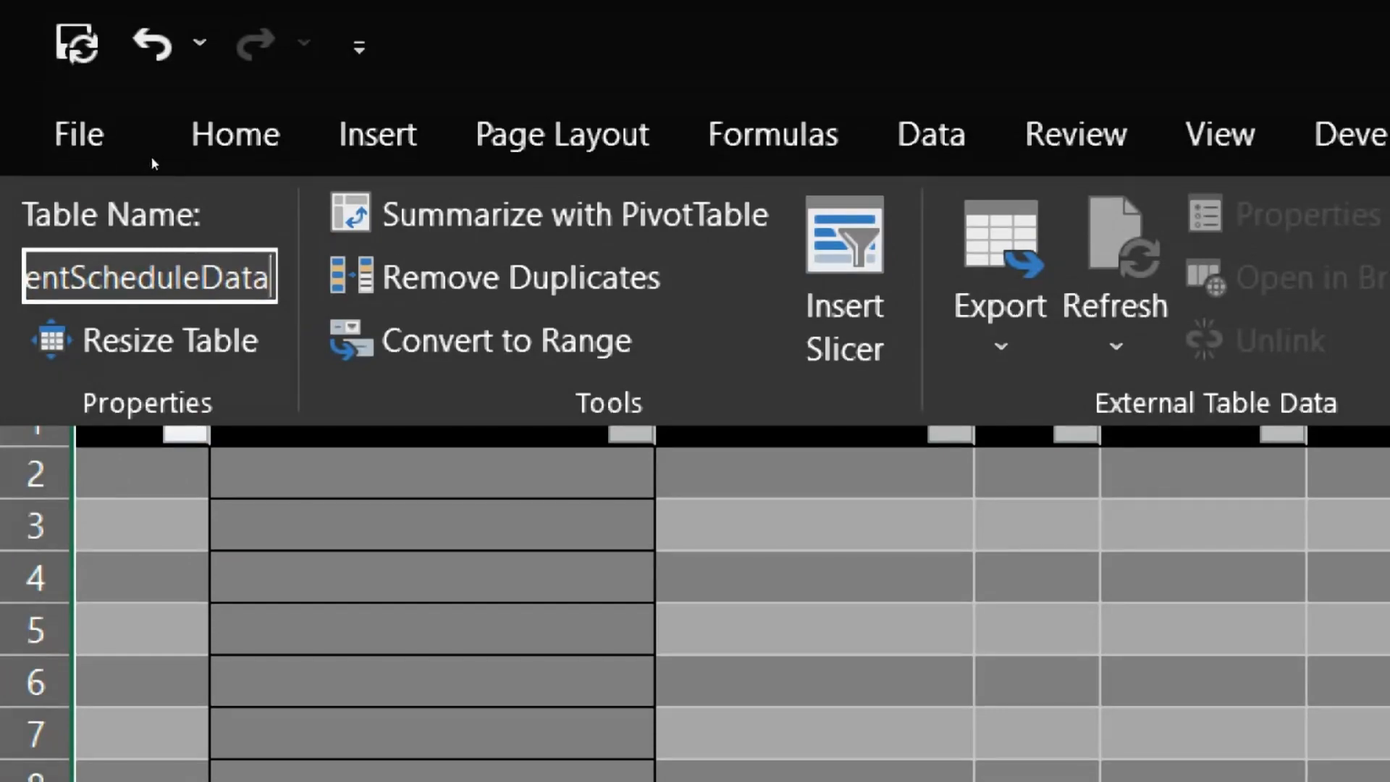
key("Return")
left_click(838, 480)
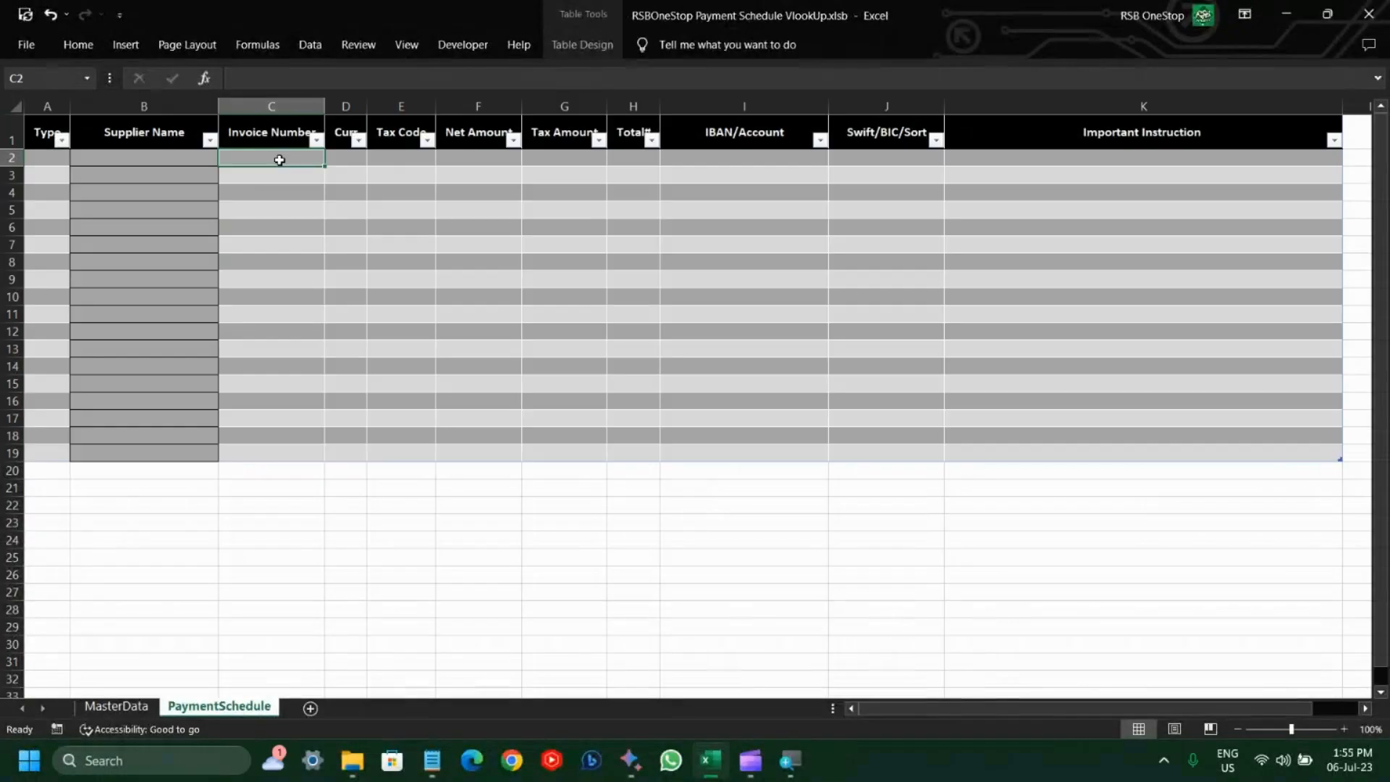
Step: Check the column layout of the MasterData sheet, then begin a VLOOKUP formula in PaymentSchedule cell D2 with B2 as the lookup value
key("Right")
key("Right")
key("Left")
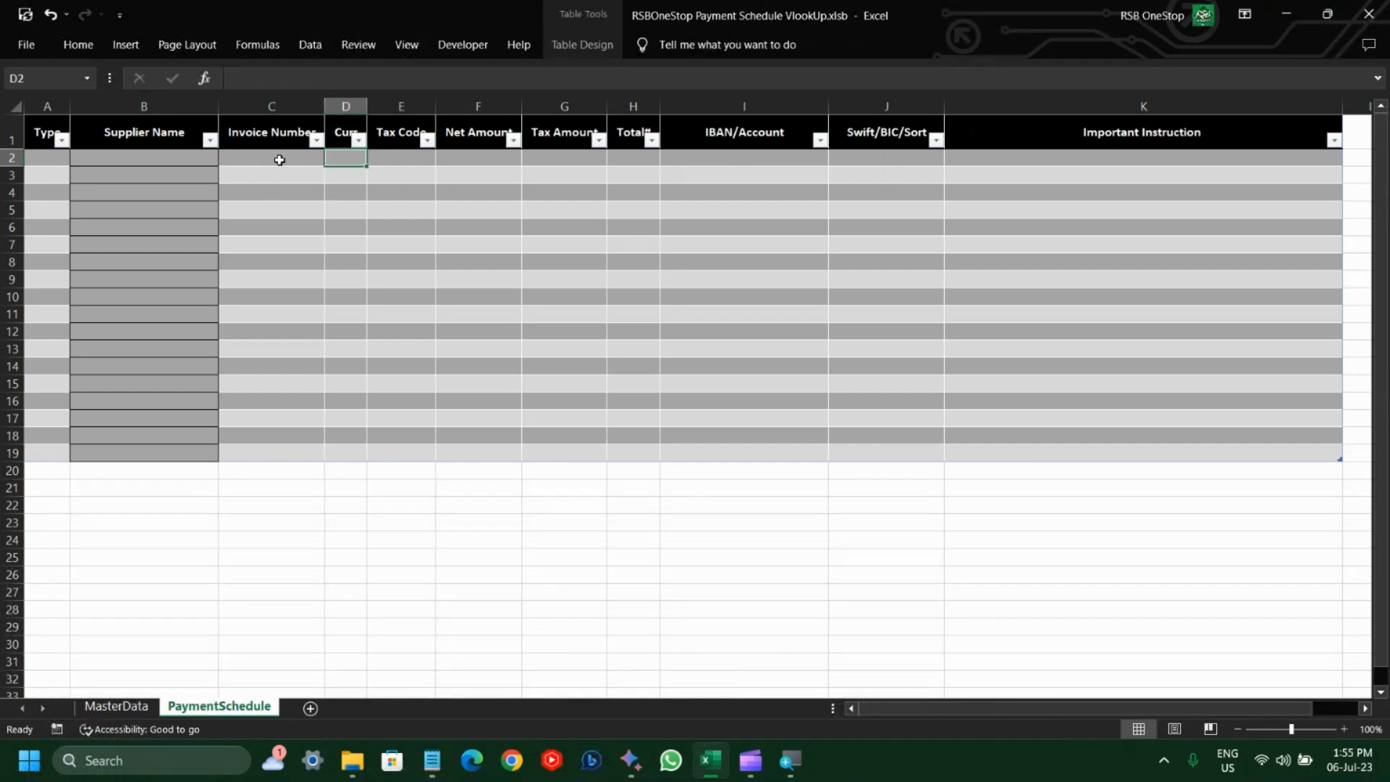
key("ctrl+Page_Up")
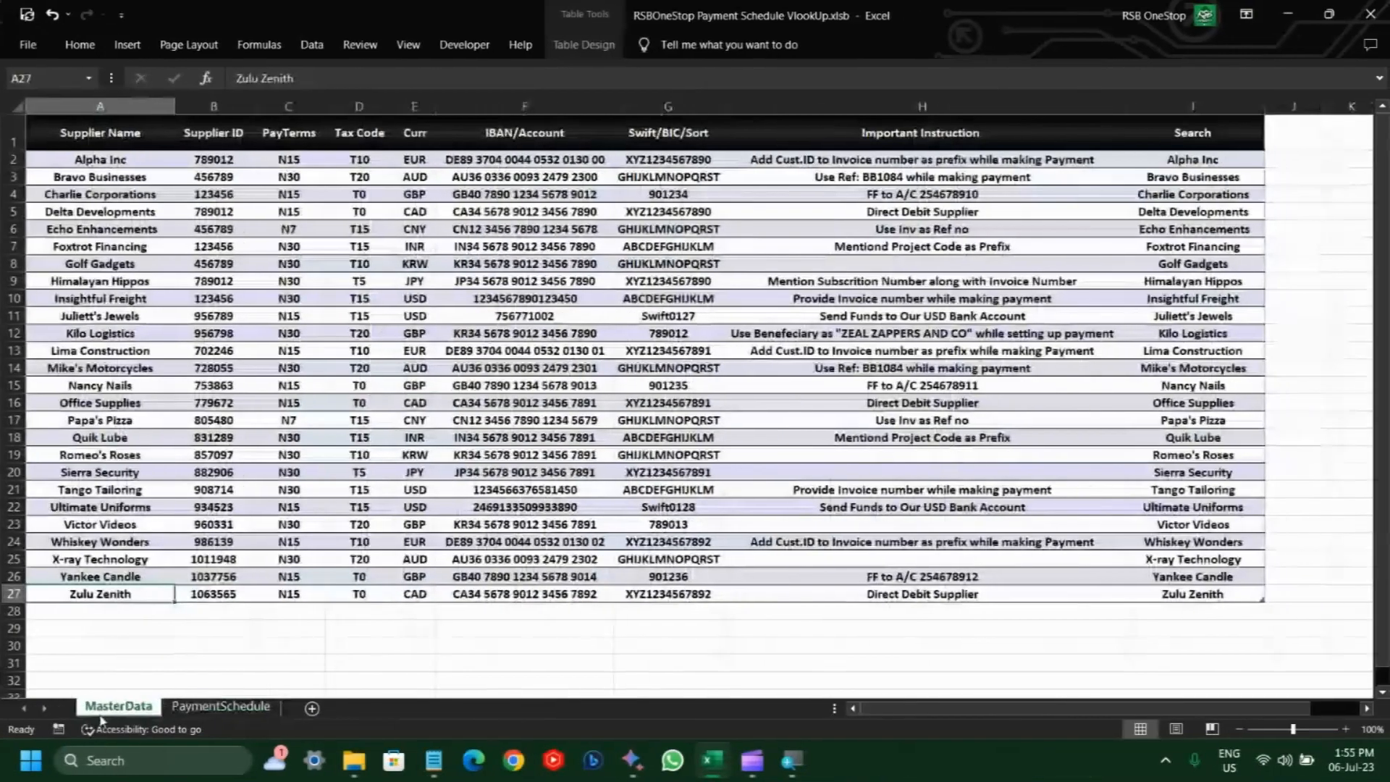
left_click(233, 709)
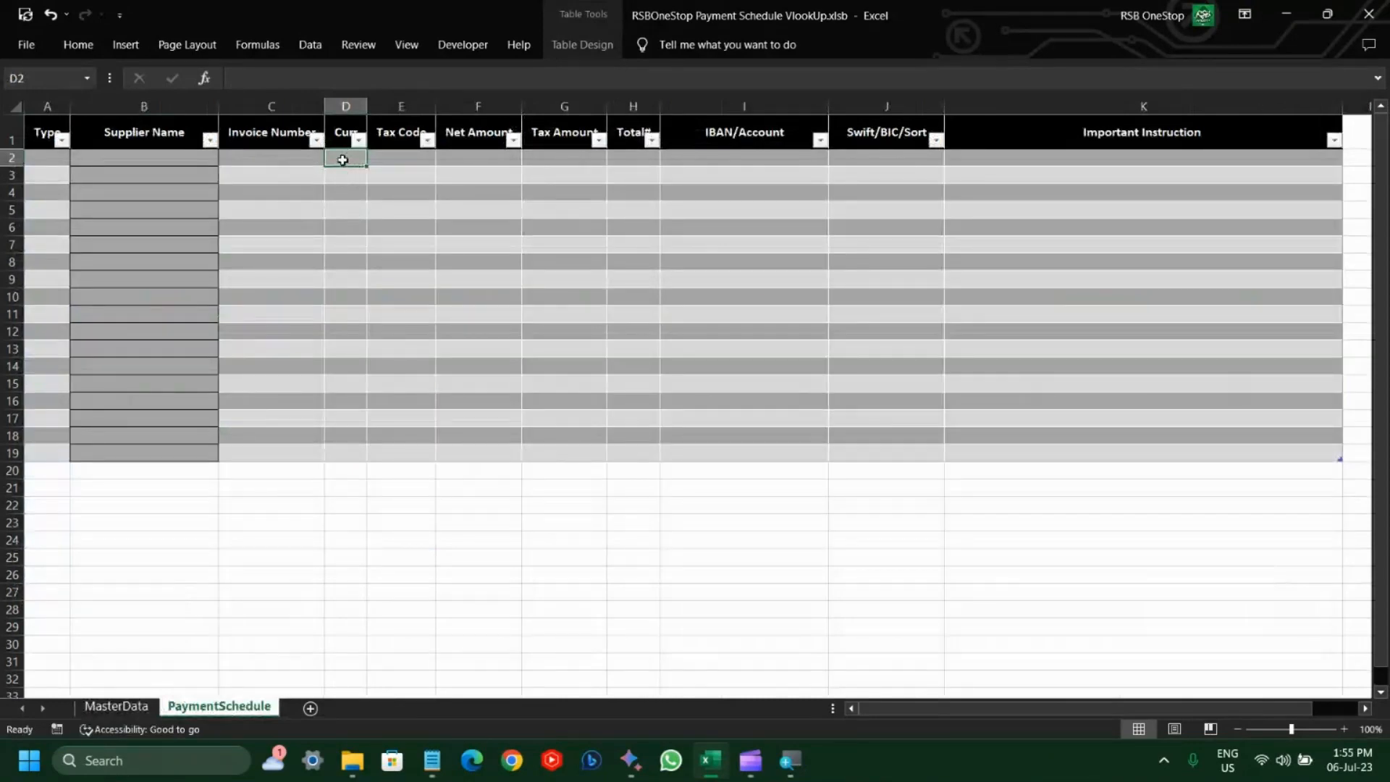
type("=VL")
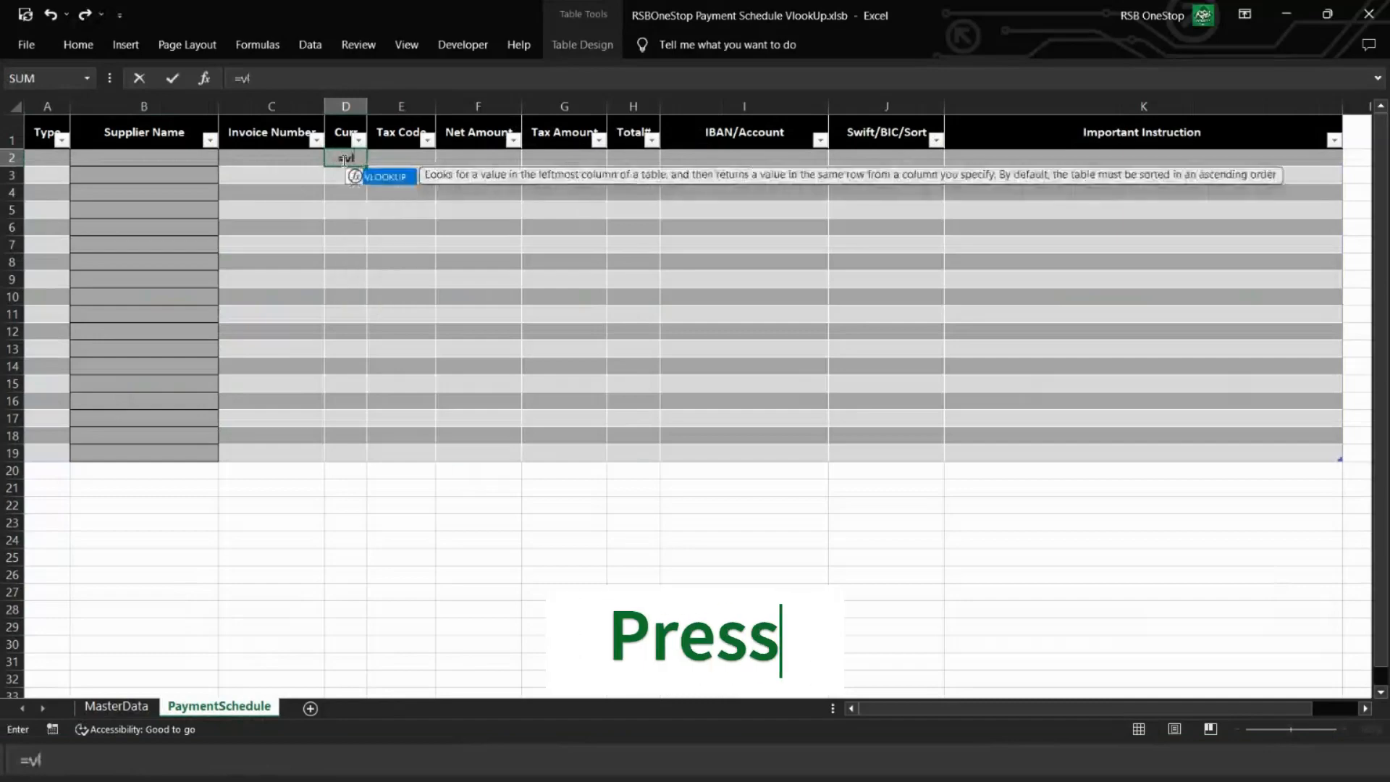
key("Tab")
type("B2,")
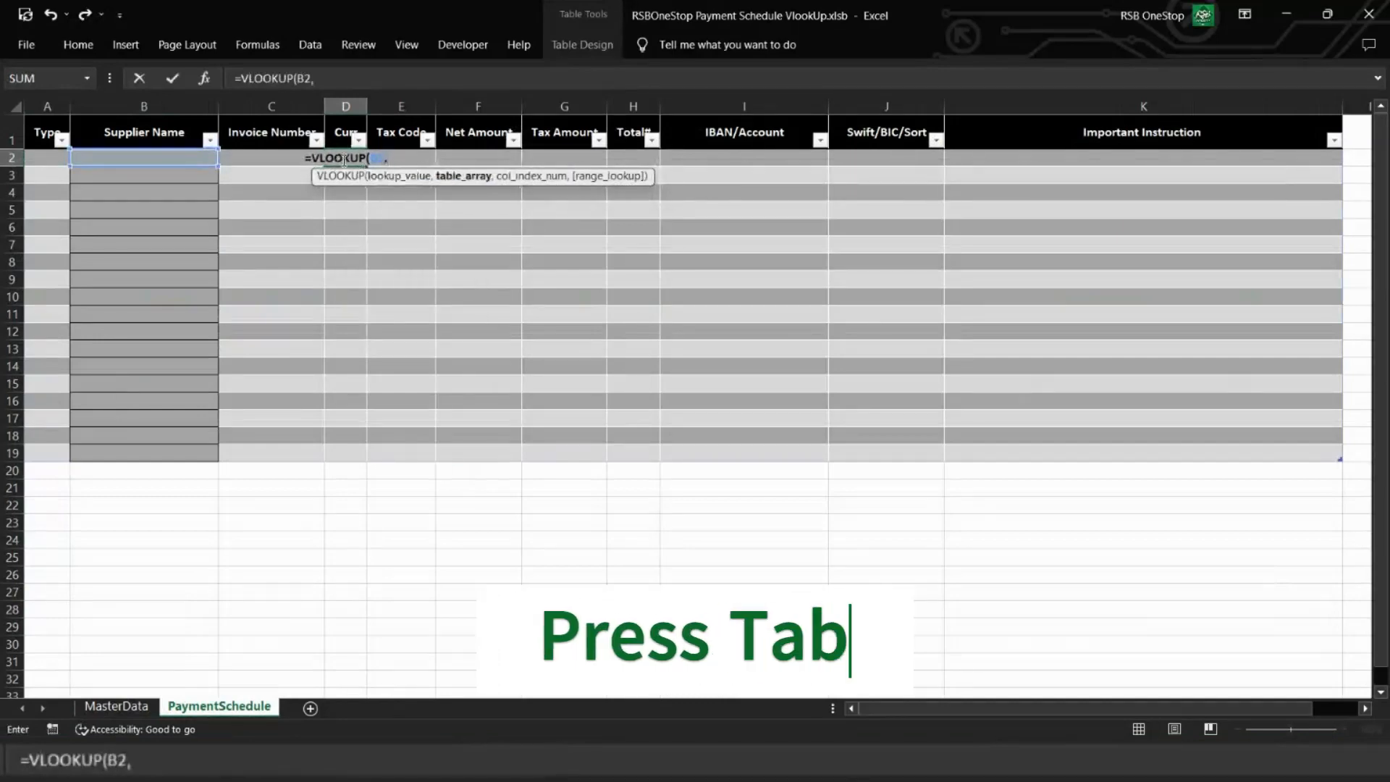
Step: Complete the currency VLOOKUP with MasterData columns A:E as table array, column index 5 and exact match 0
left_click(96, 706)
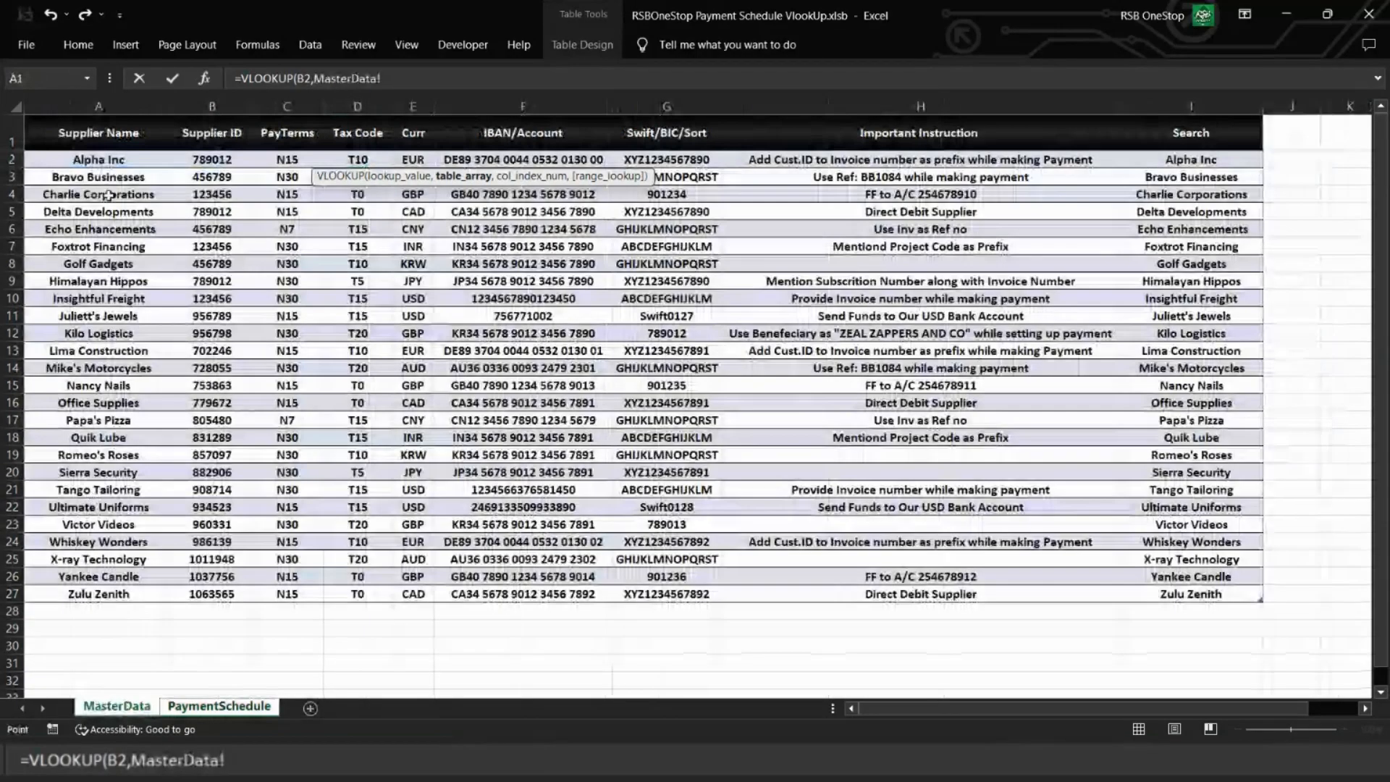
left_click_drag(107, 101, 417, 92)
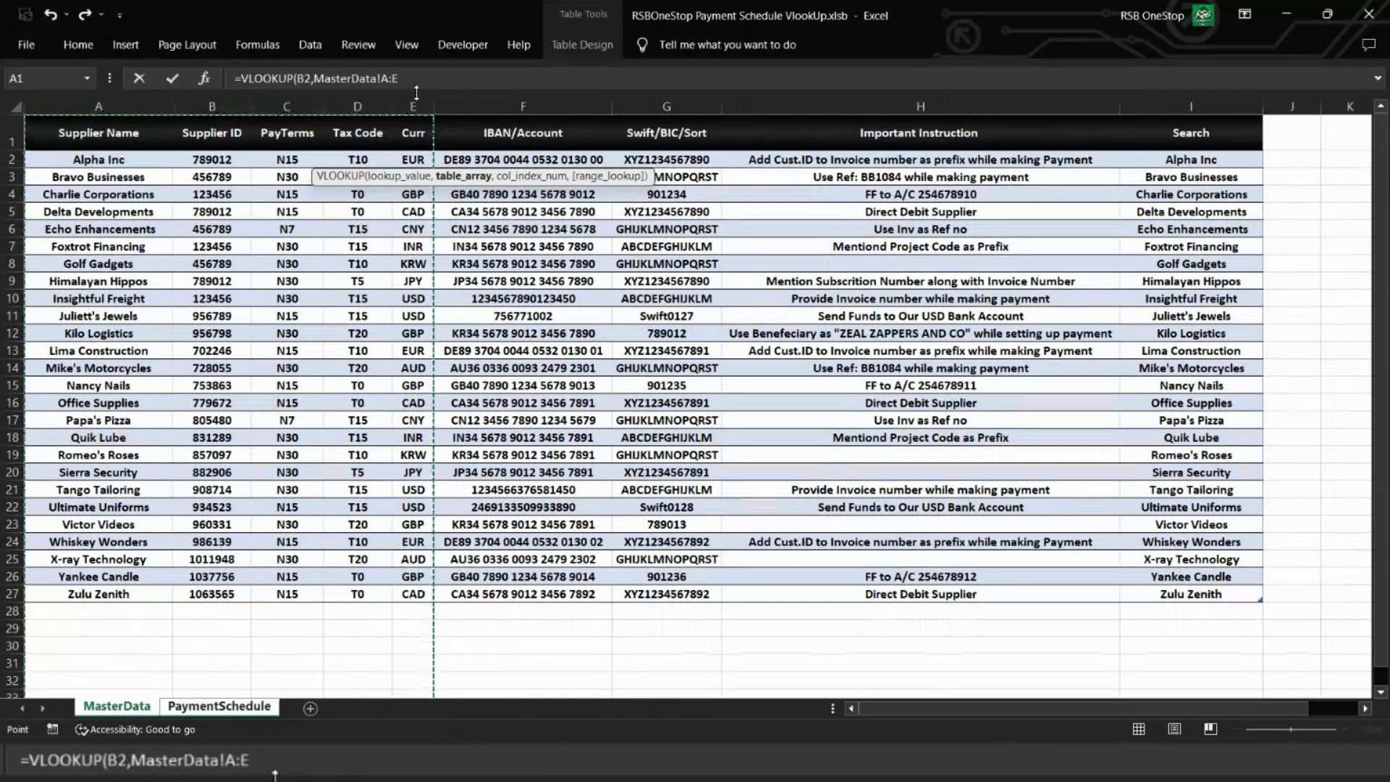
type(",")
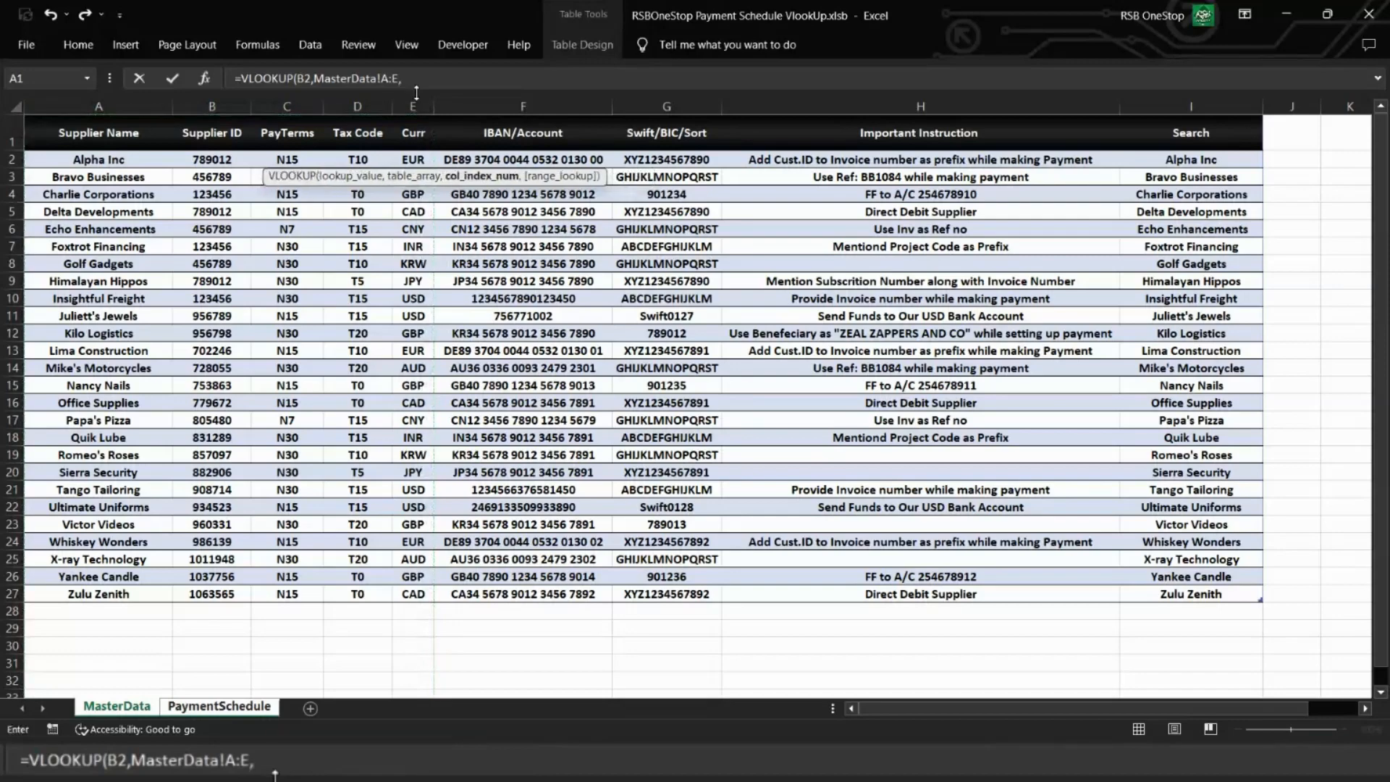
type("5,")
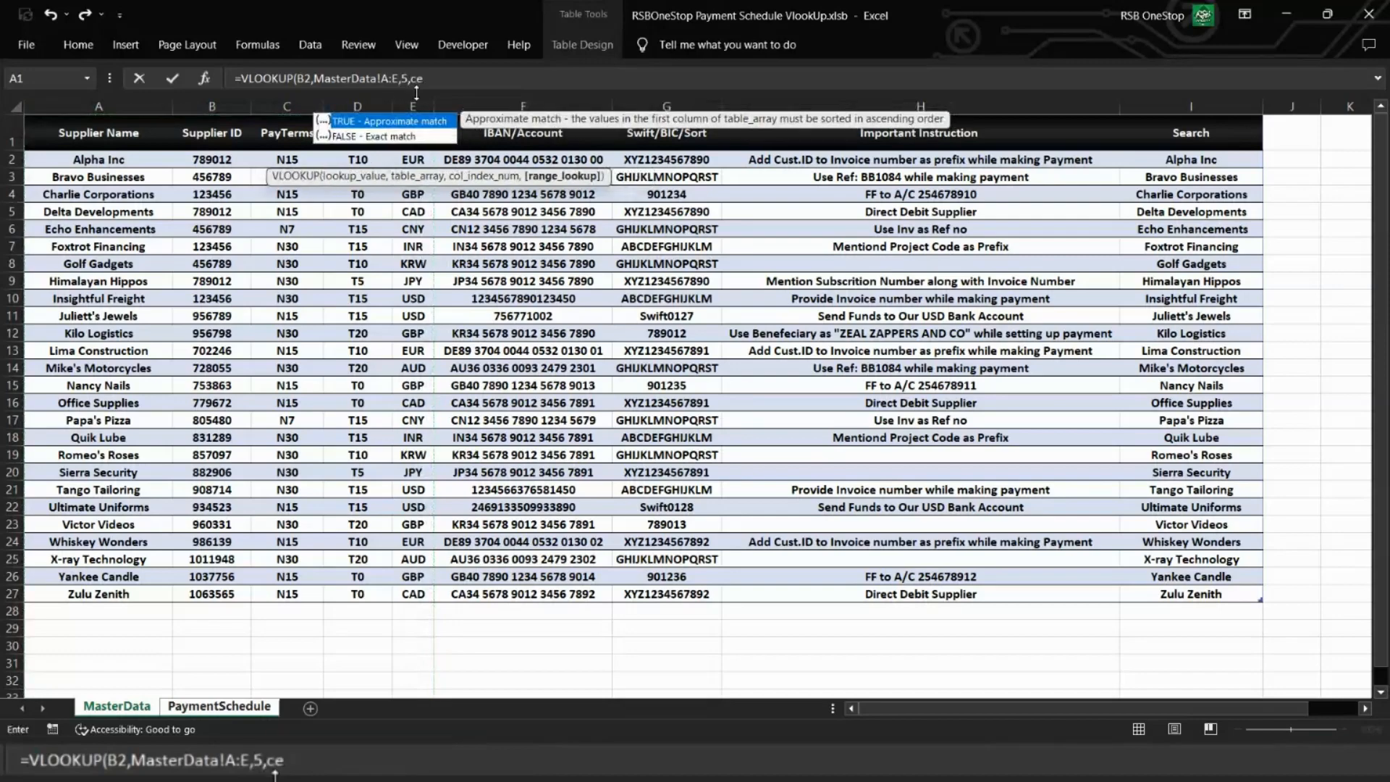
type("0")
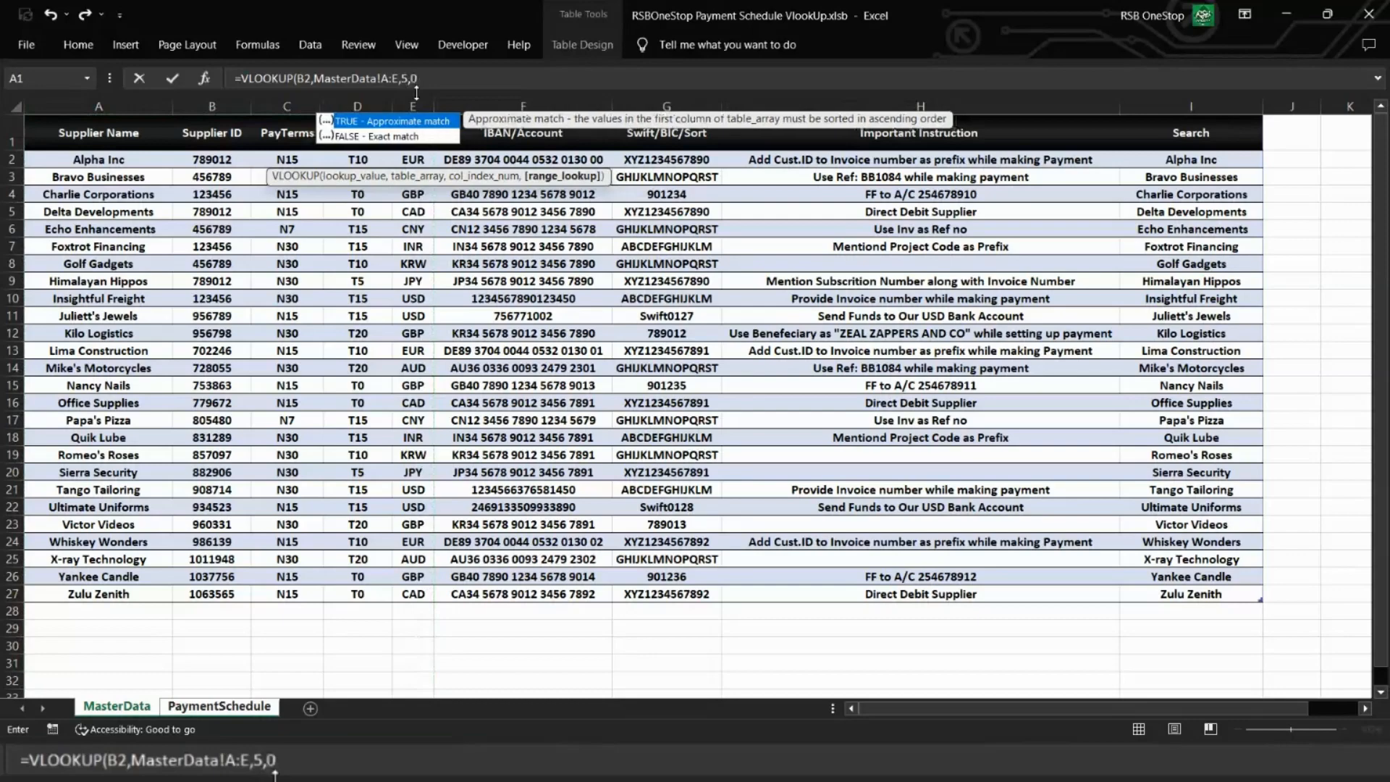
type(")")
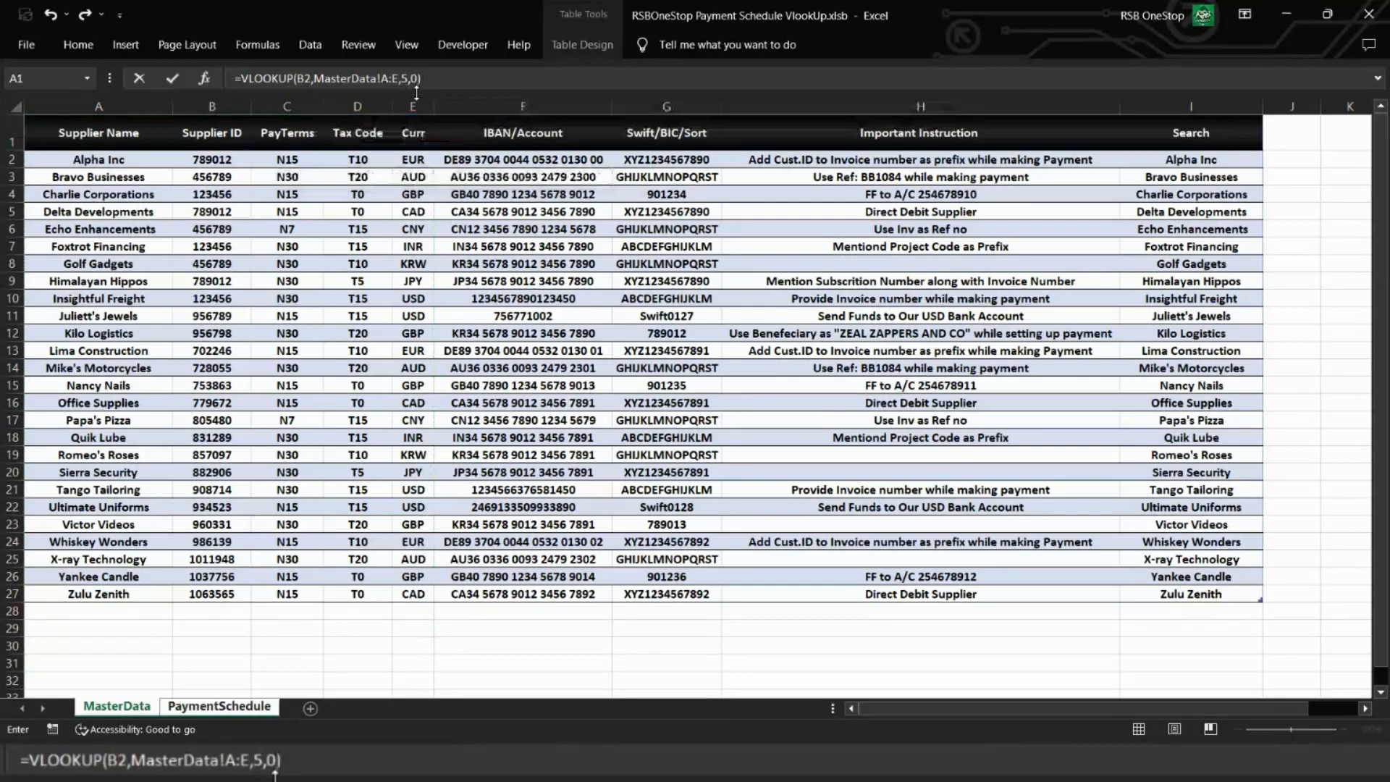
key("Return")
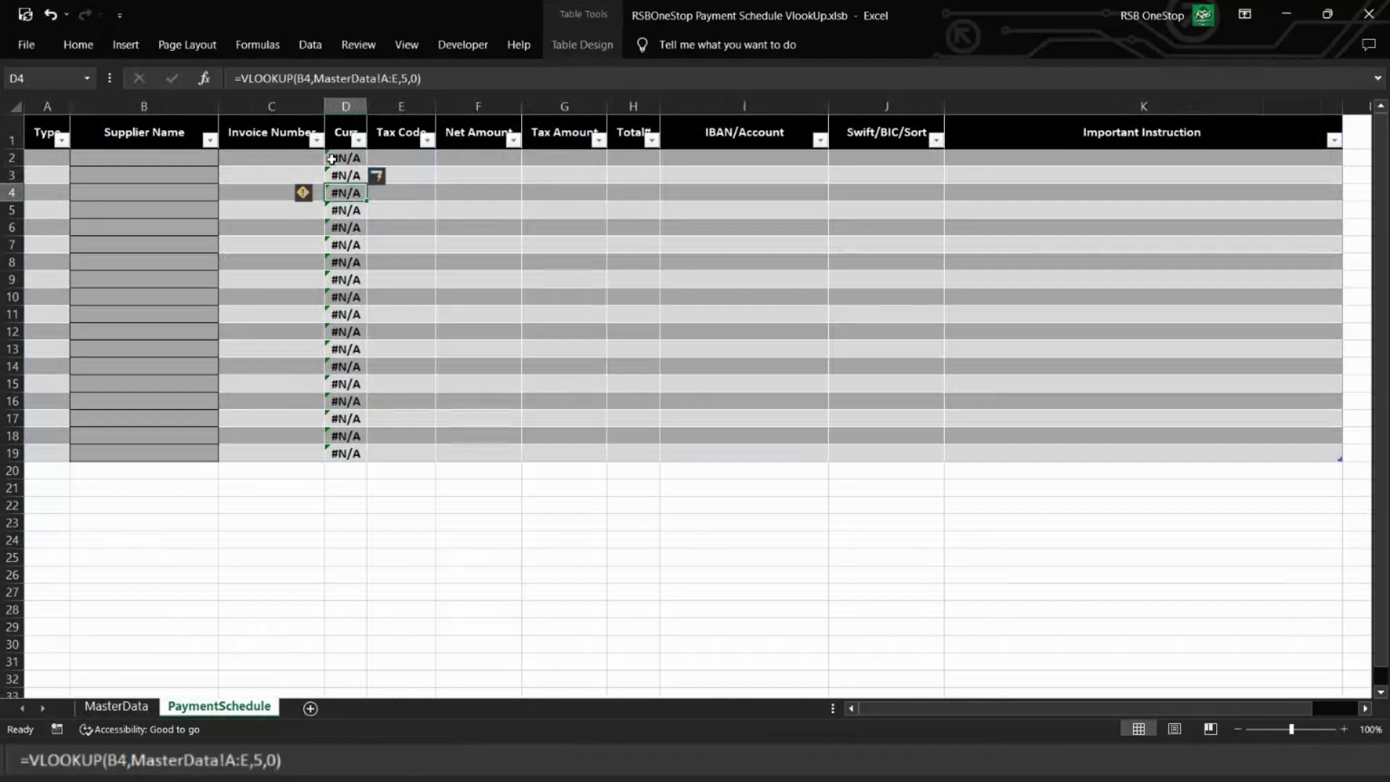
Step: Filter the supplier list in B2 with "Ch" and choose Echo Enhancements as the supplier
left_click(197, 153)
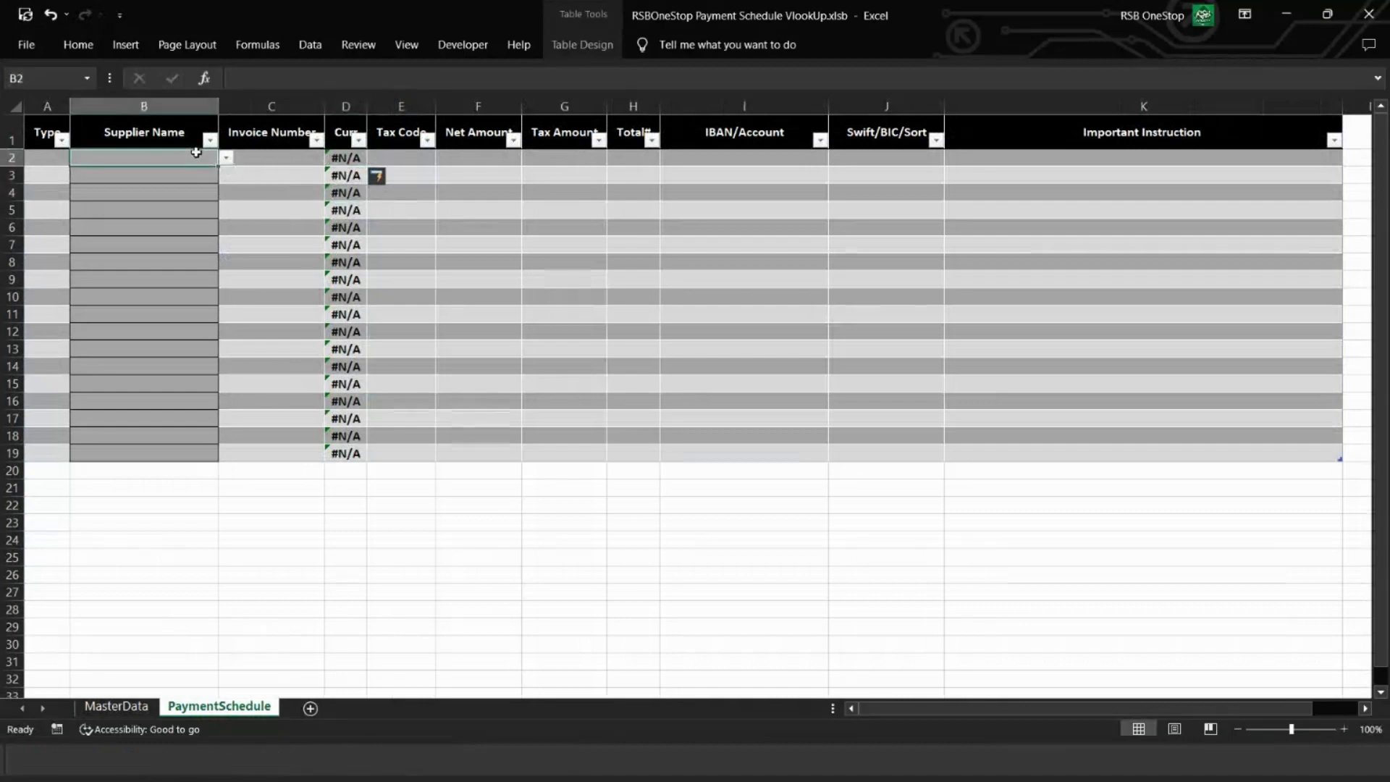
type("Ch")
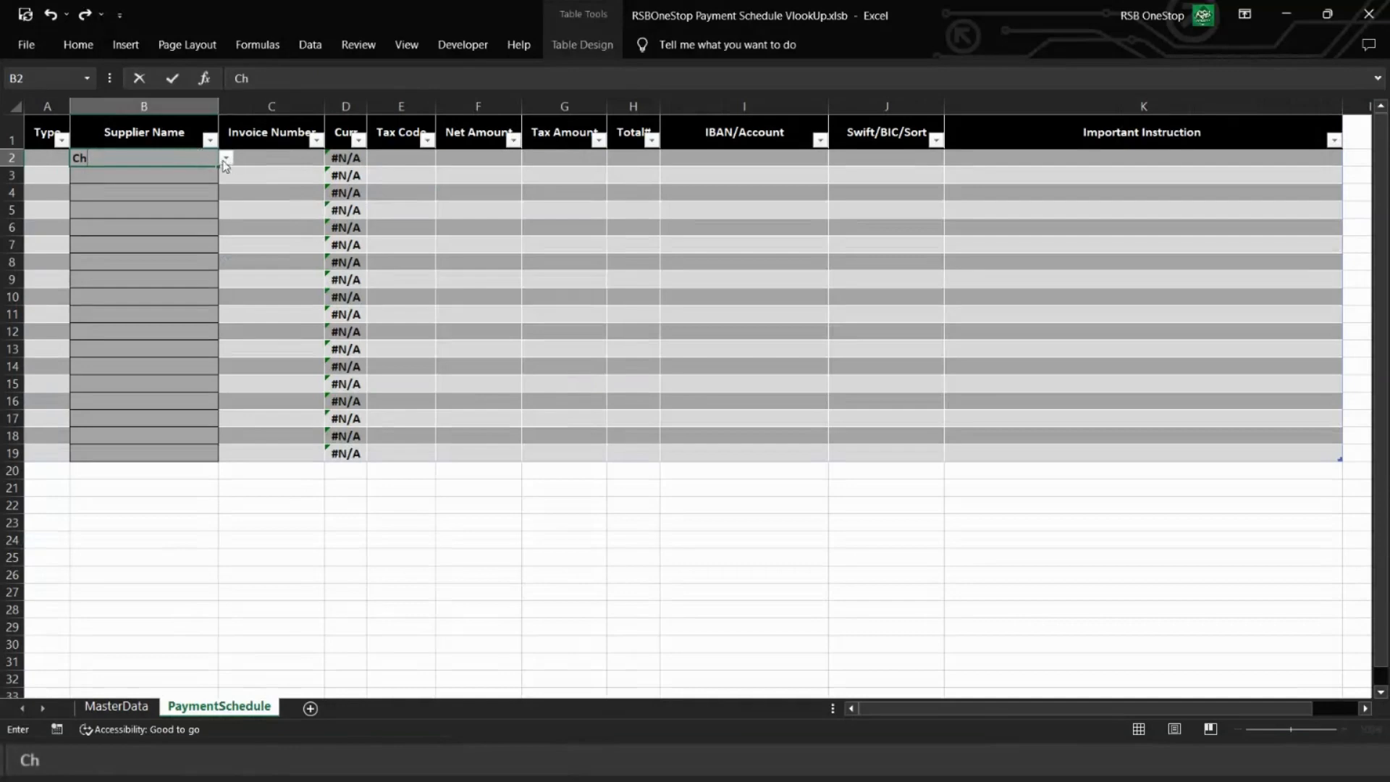
left_click(226, 158)
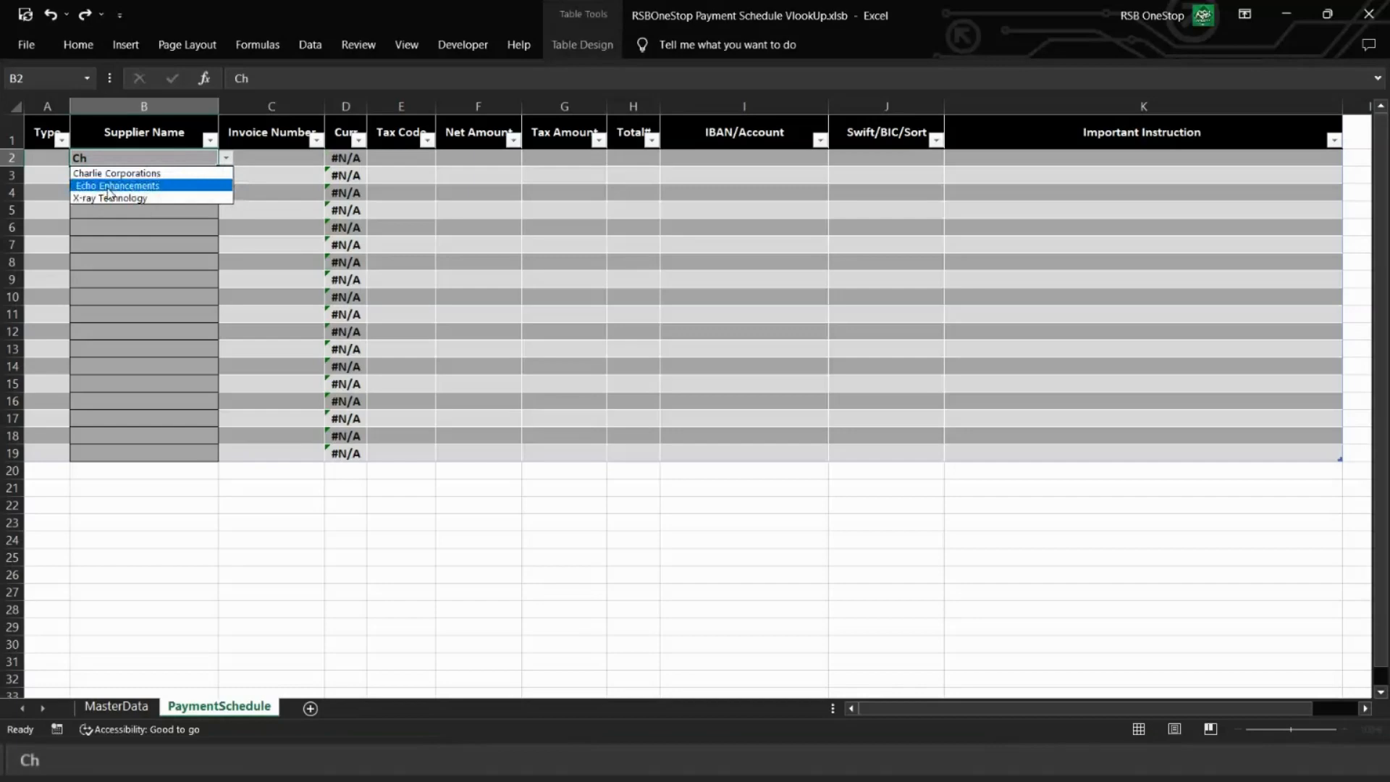
left_click(109, 186)
Step: Try copying the currency formula from D2 into the Tax Code cell E2
left_click(354, 158)
key("ctrl+c")
key("Right")
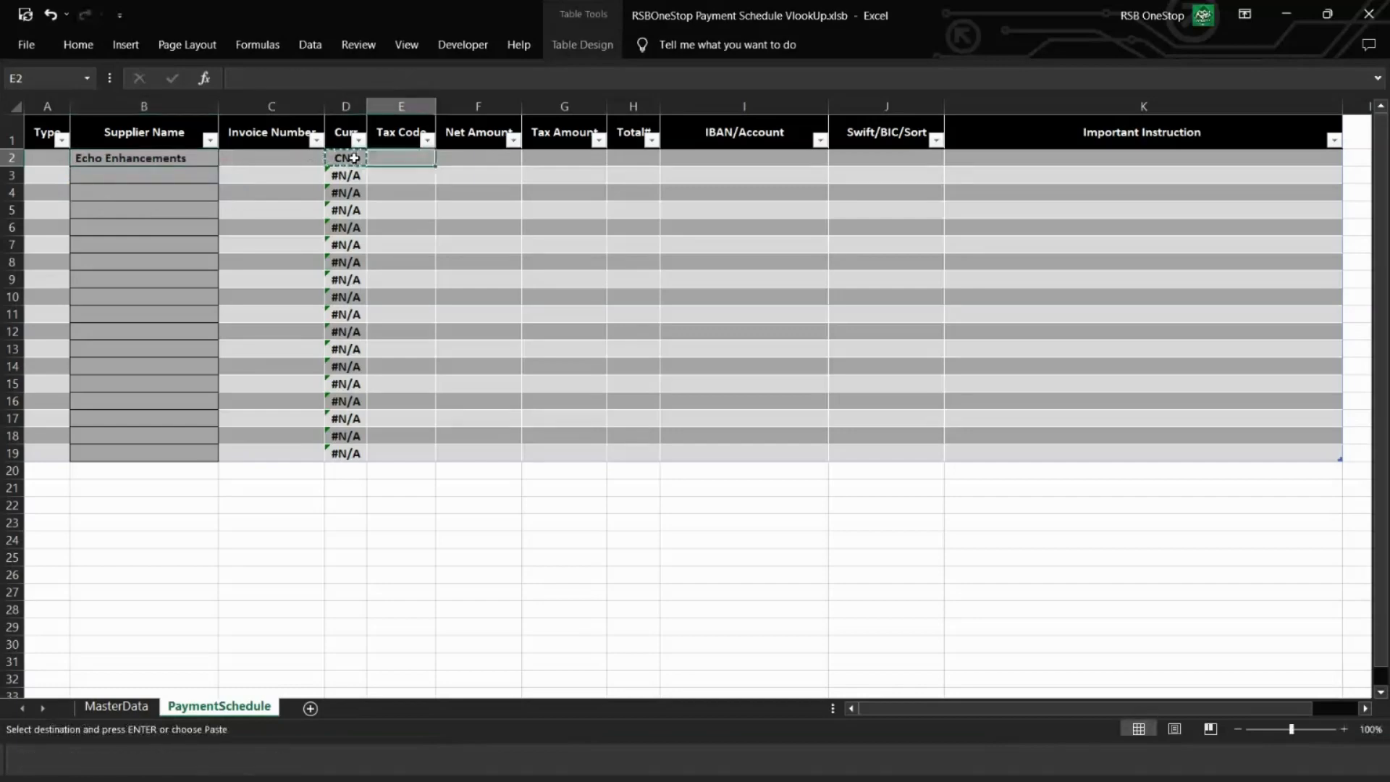
key("ctrl+v")
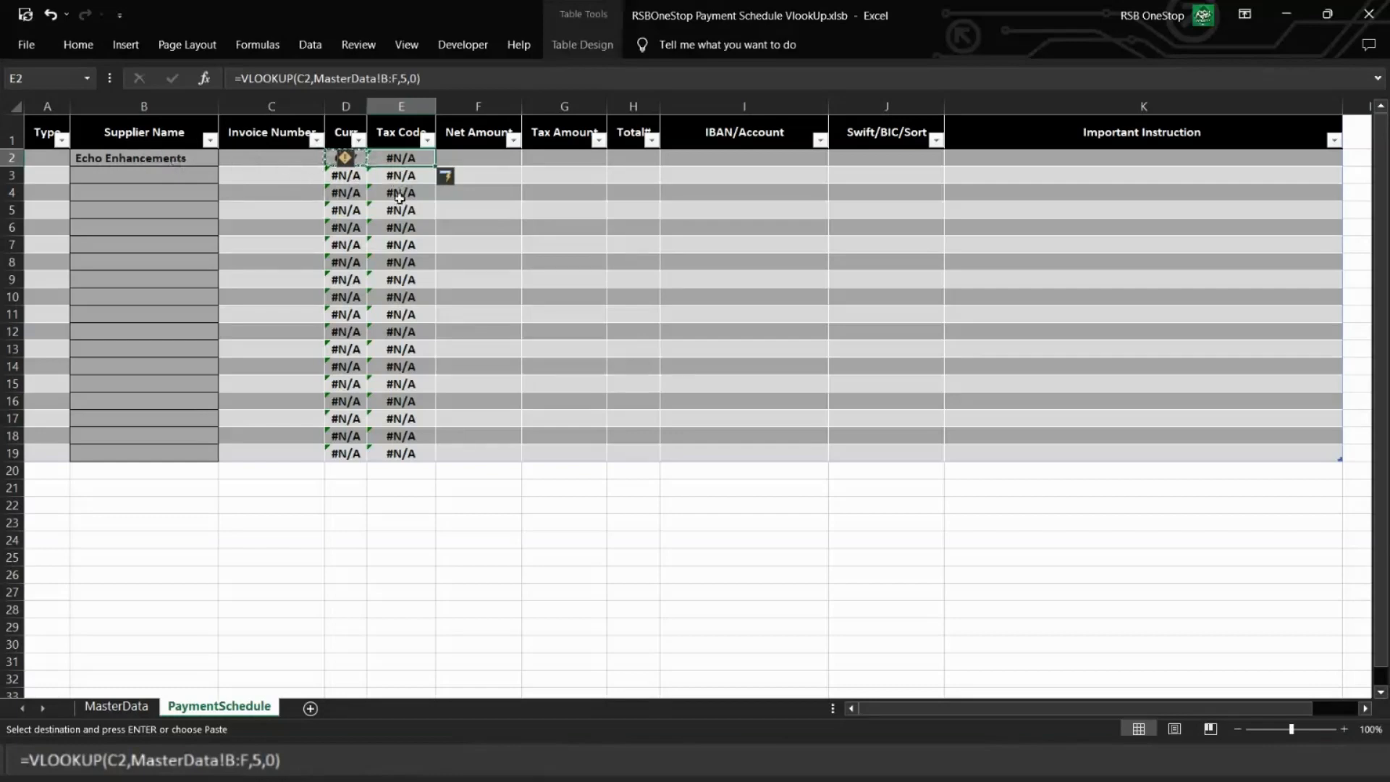
left_click(279, 159)
Step: Lock the references in the D2 currency formula so it reads =VLOOKUP($B2,MasterData!$A:$E,5,0)
double_click(350, 160)
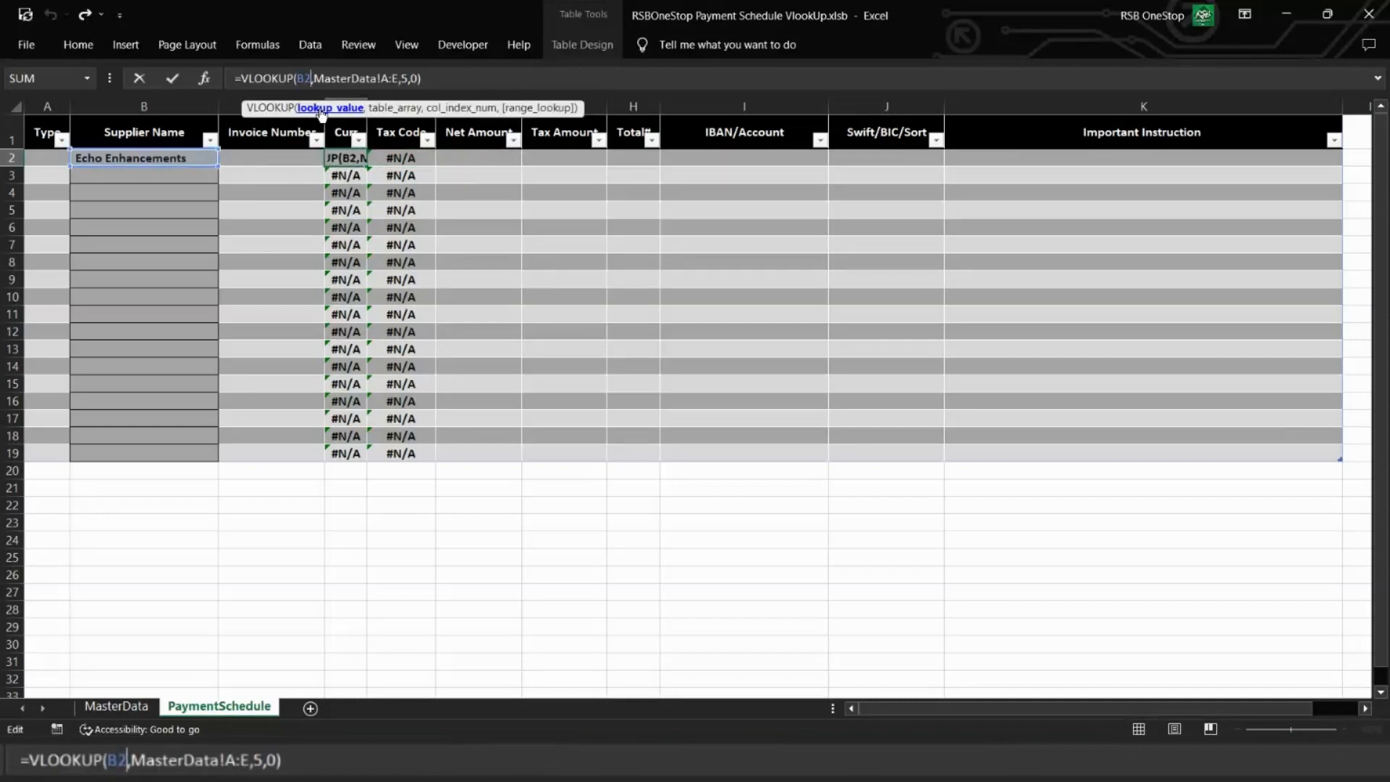
left_click(323, 109)
key("F4")
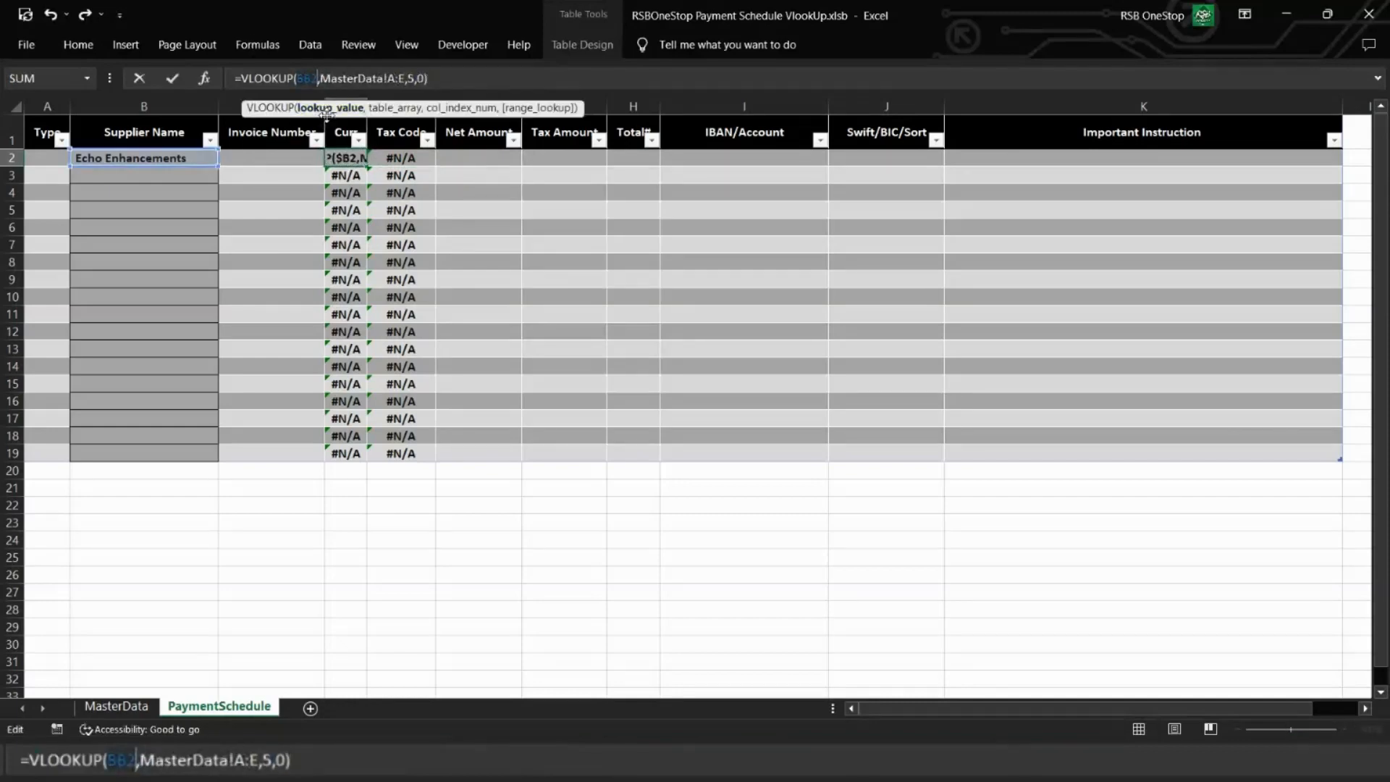
left_click(402, 78)
key("F4")
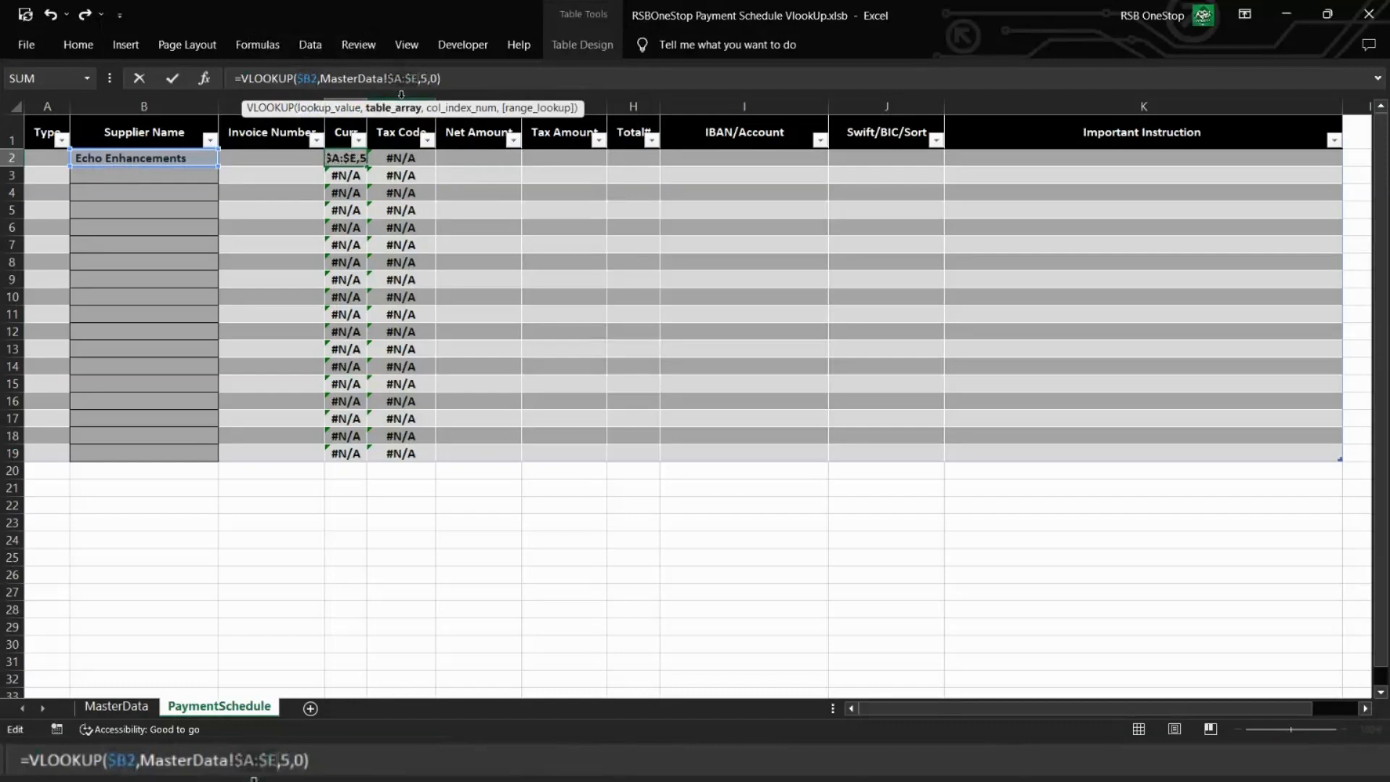
key("Return")
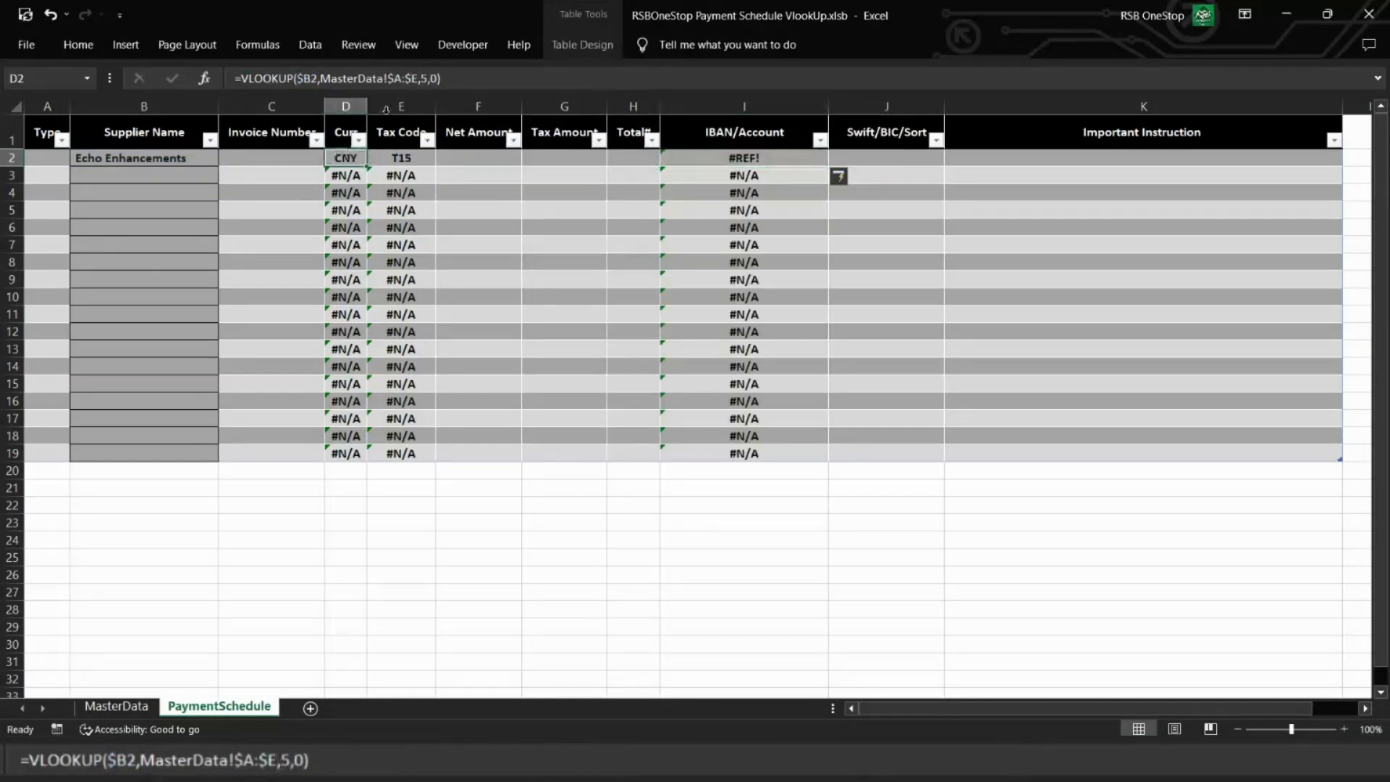
Step: Extend the table array in the D2 currency lookup to column H, giving =VLOOKUP($B2,MasterData!$A:$H,5,0)
left_click(420, 78)
key("BackSpace")
type("H")
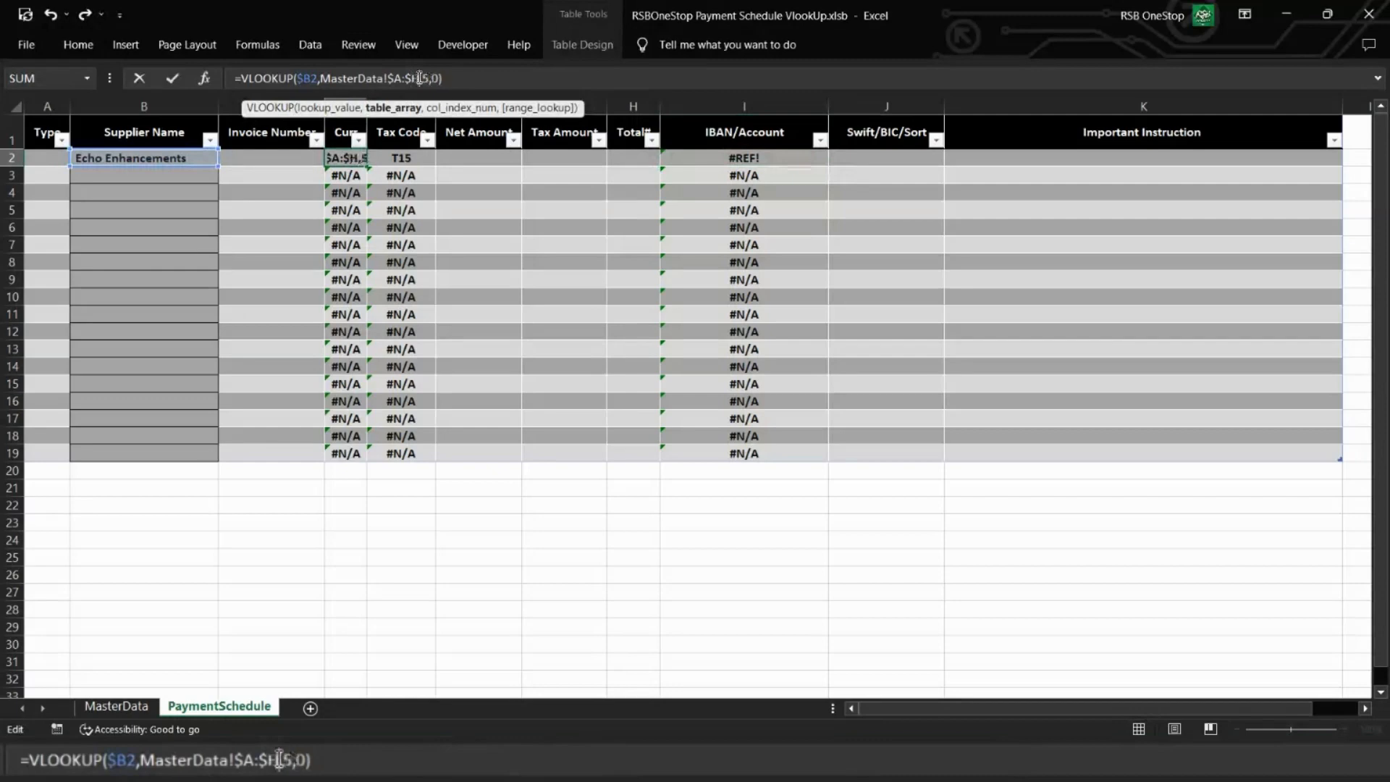
key("Return")
key("Up")
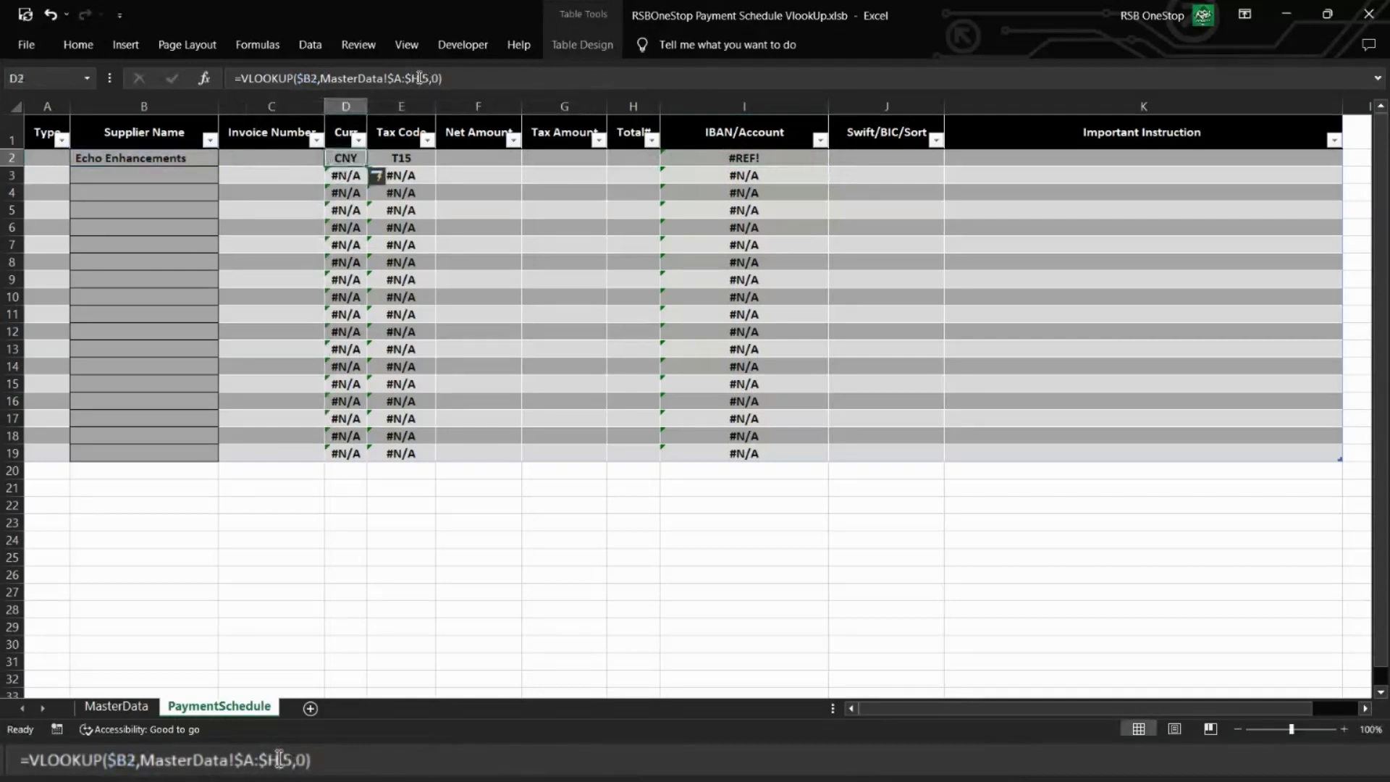
Step: Copy the currency lookup from D2 into the Tax Code cell E2 and set its column index to 4
key("ctrl+c")
key("Right")
key("ctrl+v")
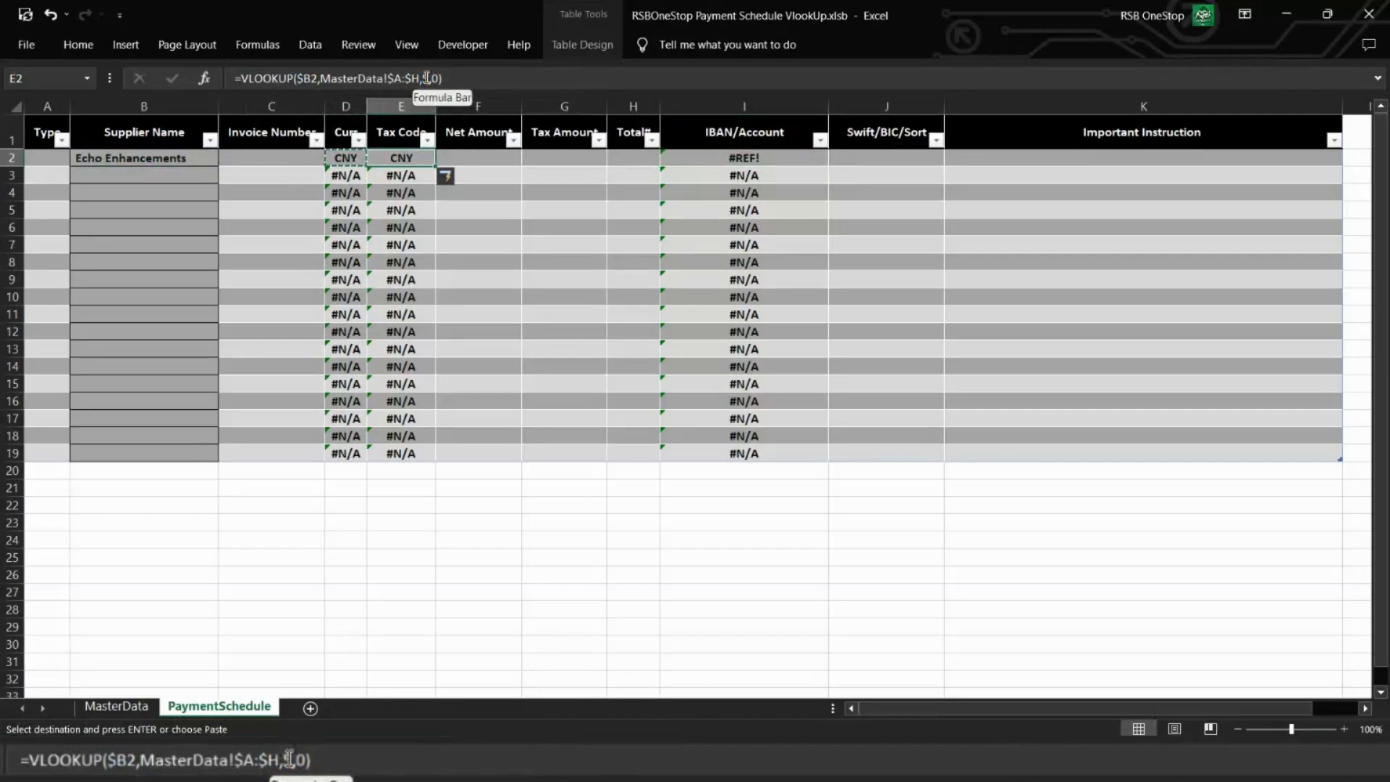
left_click(426, 77)
key("BackSpace")
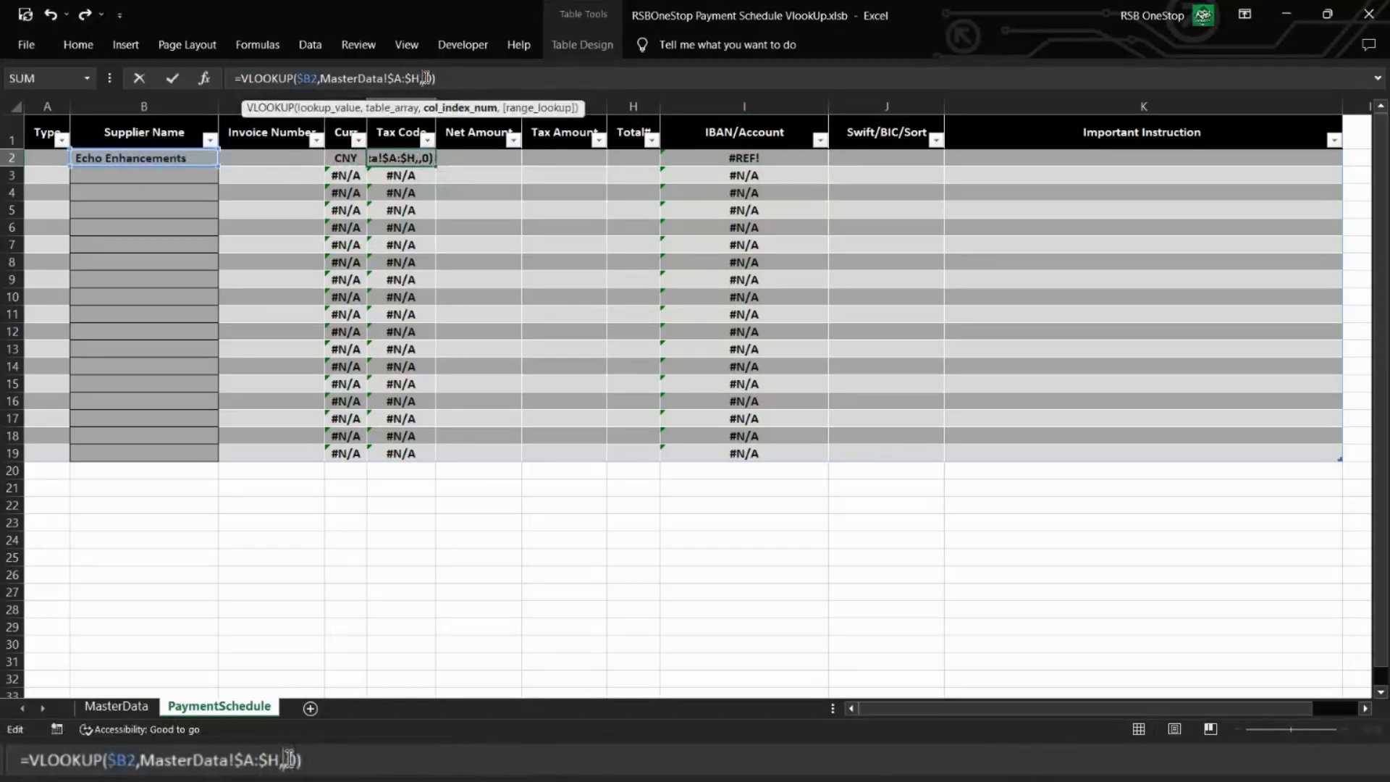
type("4")
key("Return")
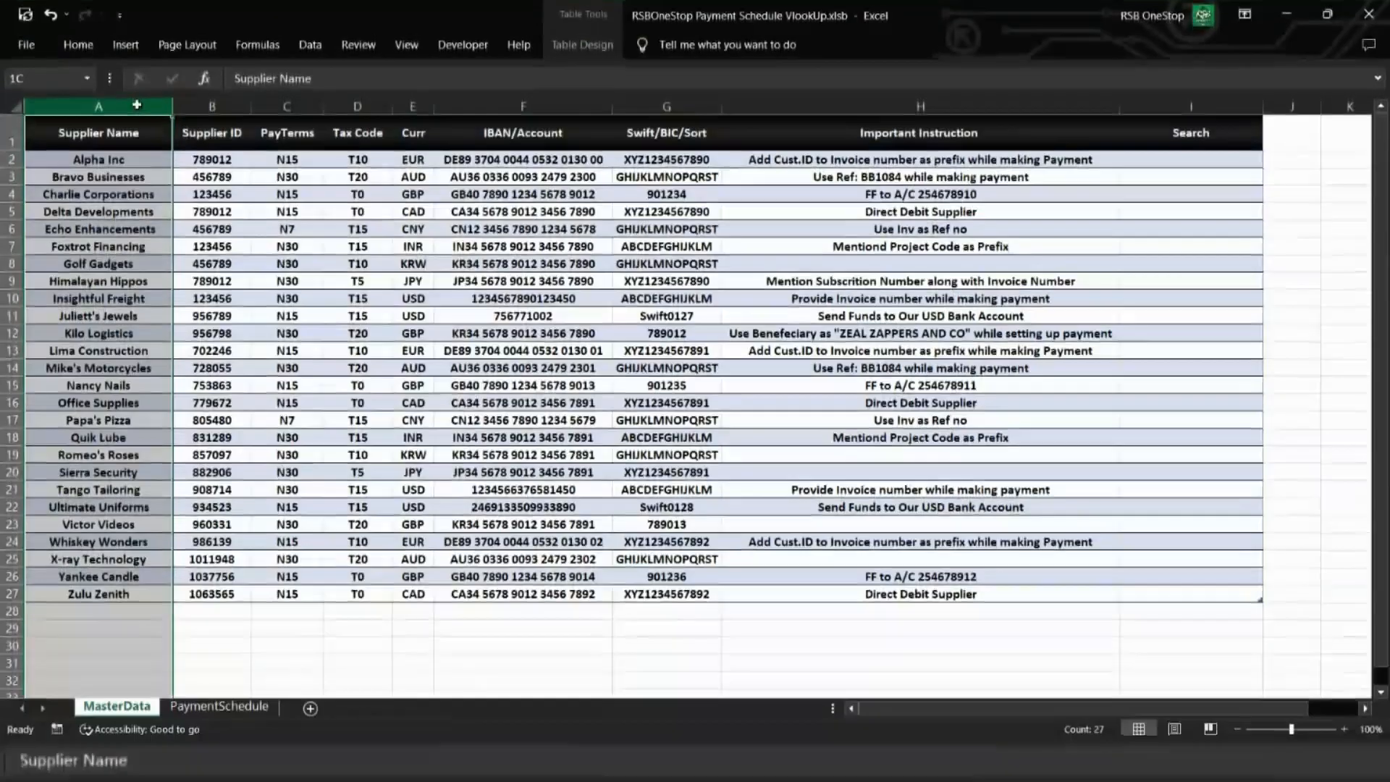
Step: Copy the Tax Code lookup into I2:K2, setting column index 6 for IBAN/Account and 7 for Swift/BIC/Sort
left_click_drag(137, 104, 722, 98)
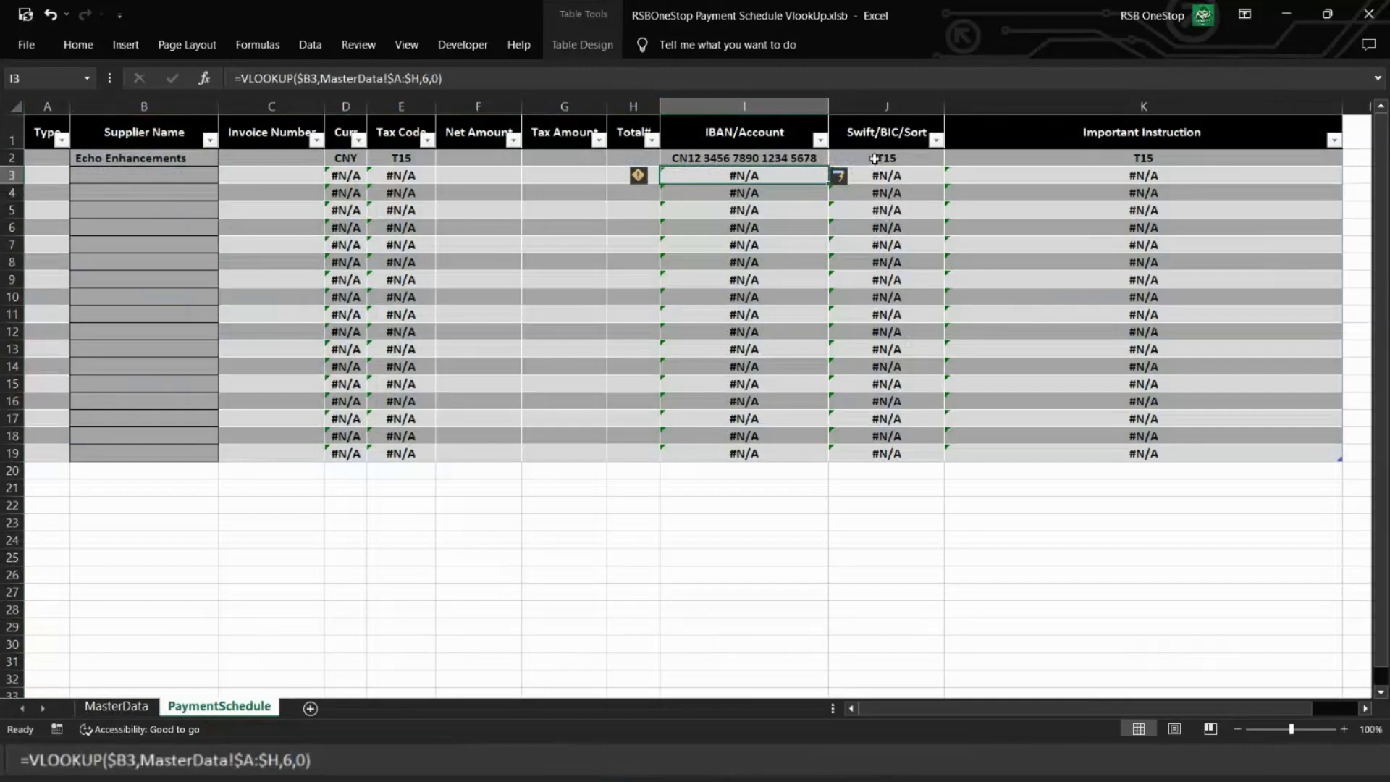
left_click(874, 159)
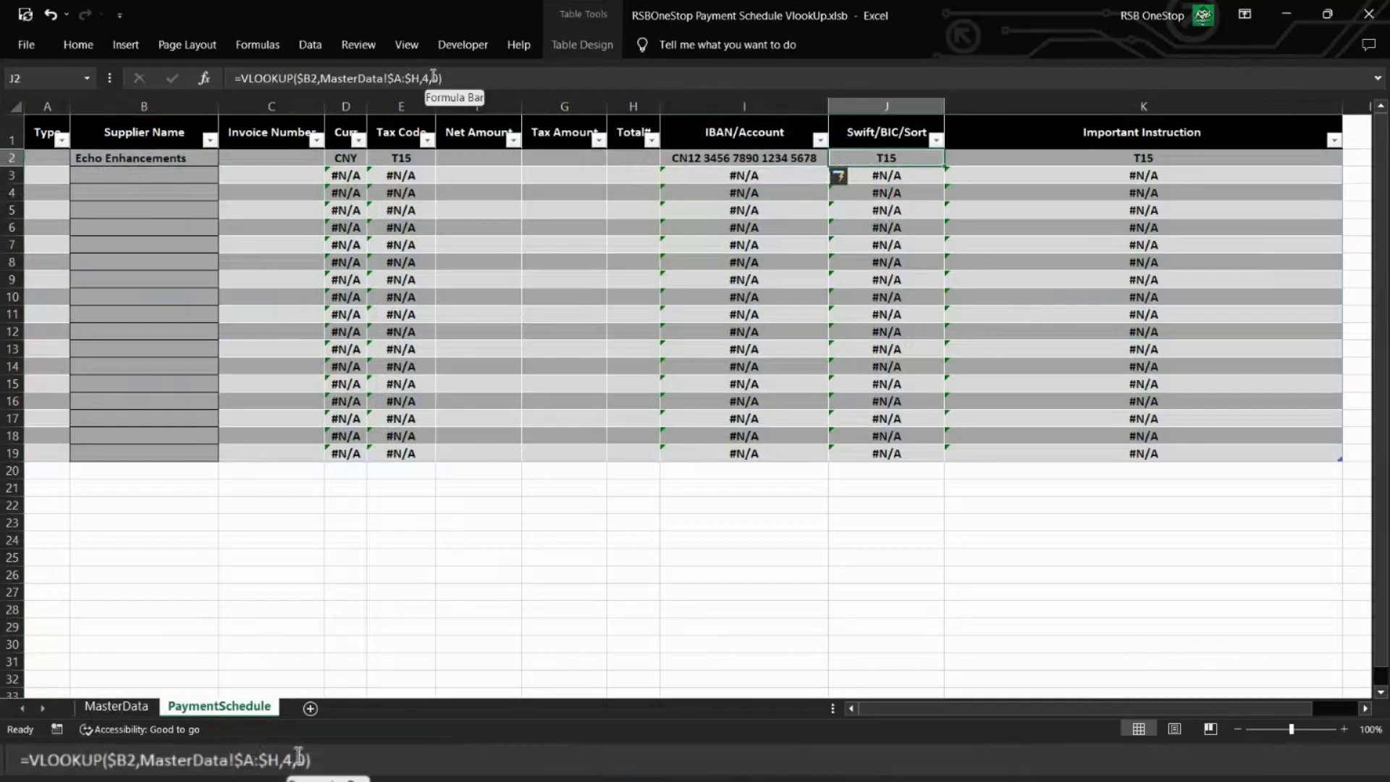
left_click(433, 78)
key("BackSpace")
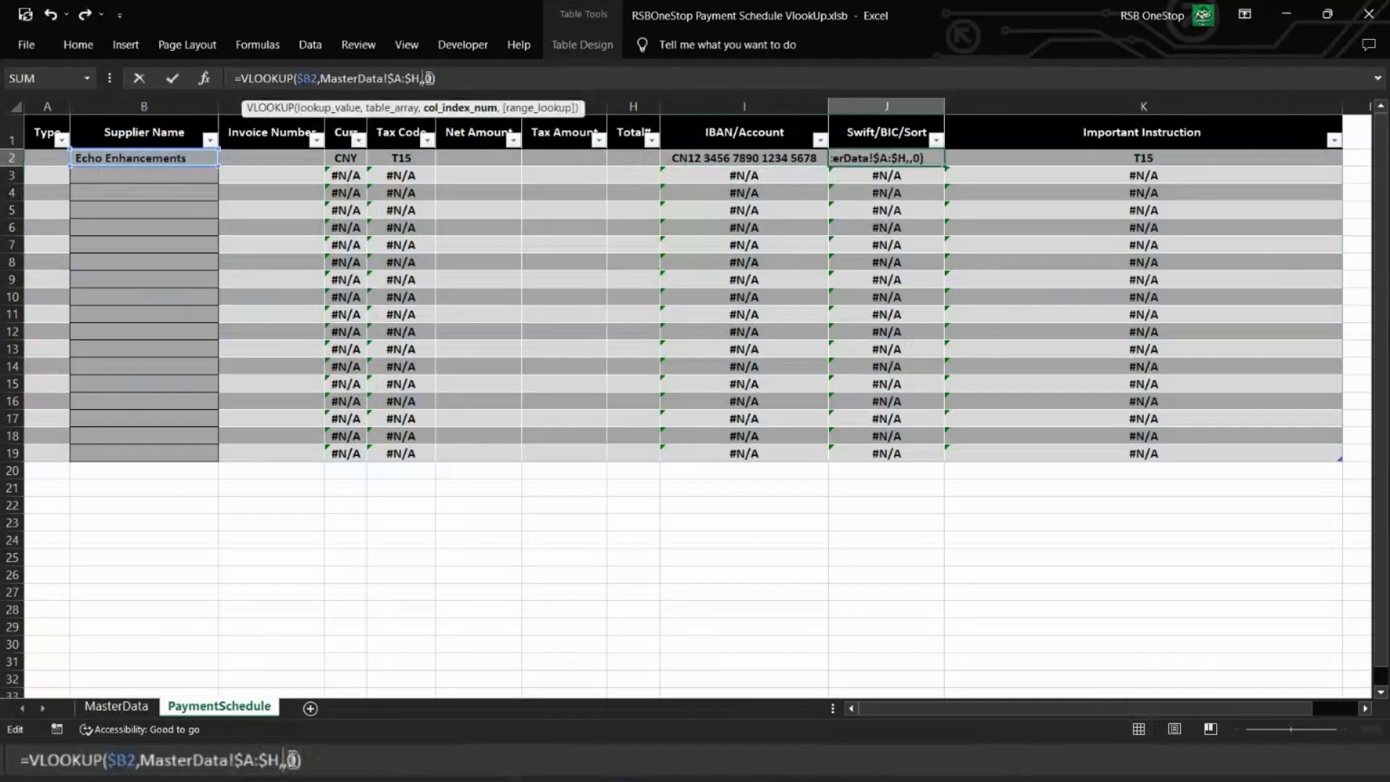
type("7")
key("Return")
Step: Set the column index of the Important Instruction lookup in K2 to 8
key("Up")
key("Right")
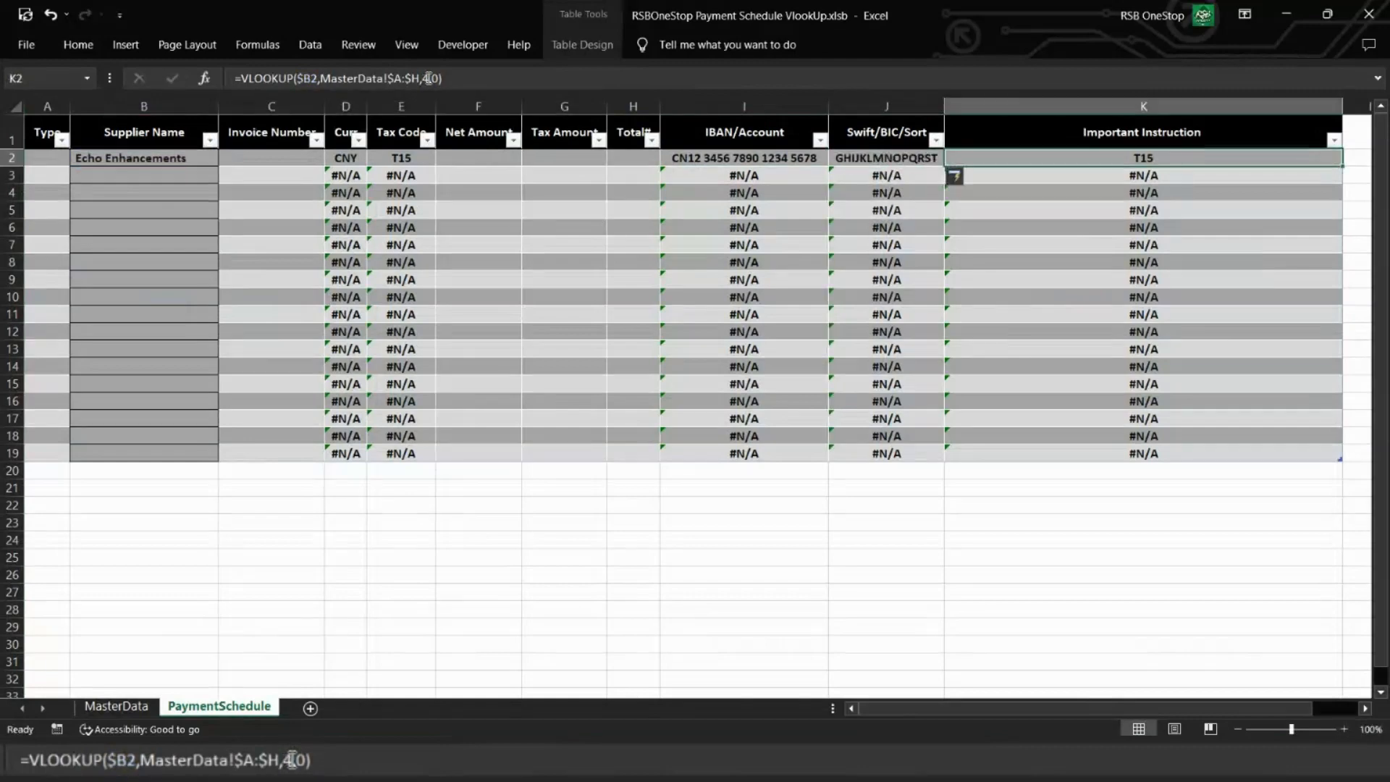
left_click(427, 78)
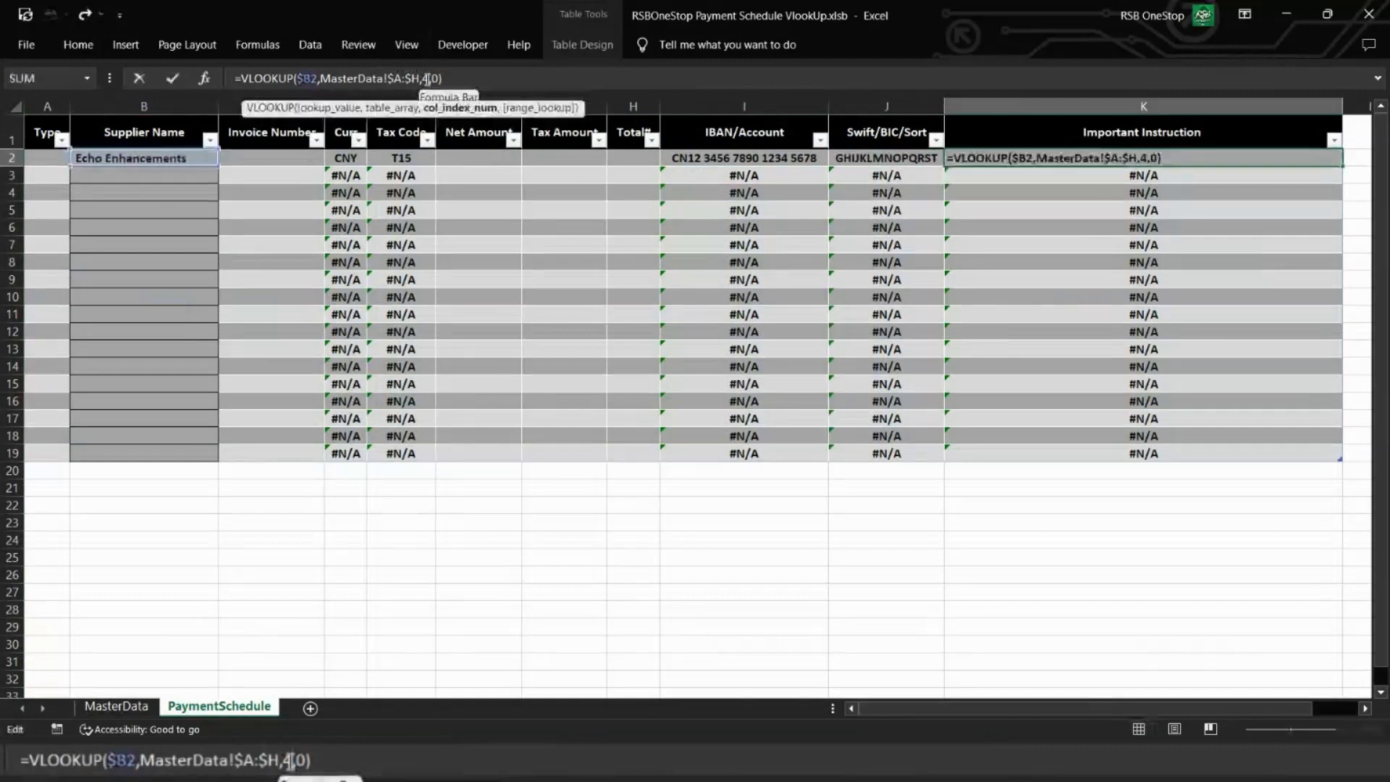
key("BackSpace")
type("8")
key("Return")
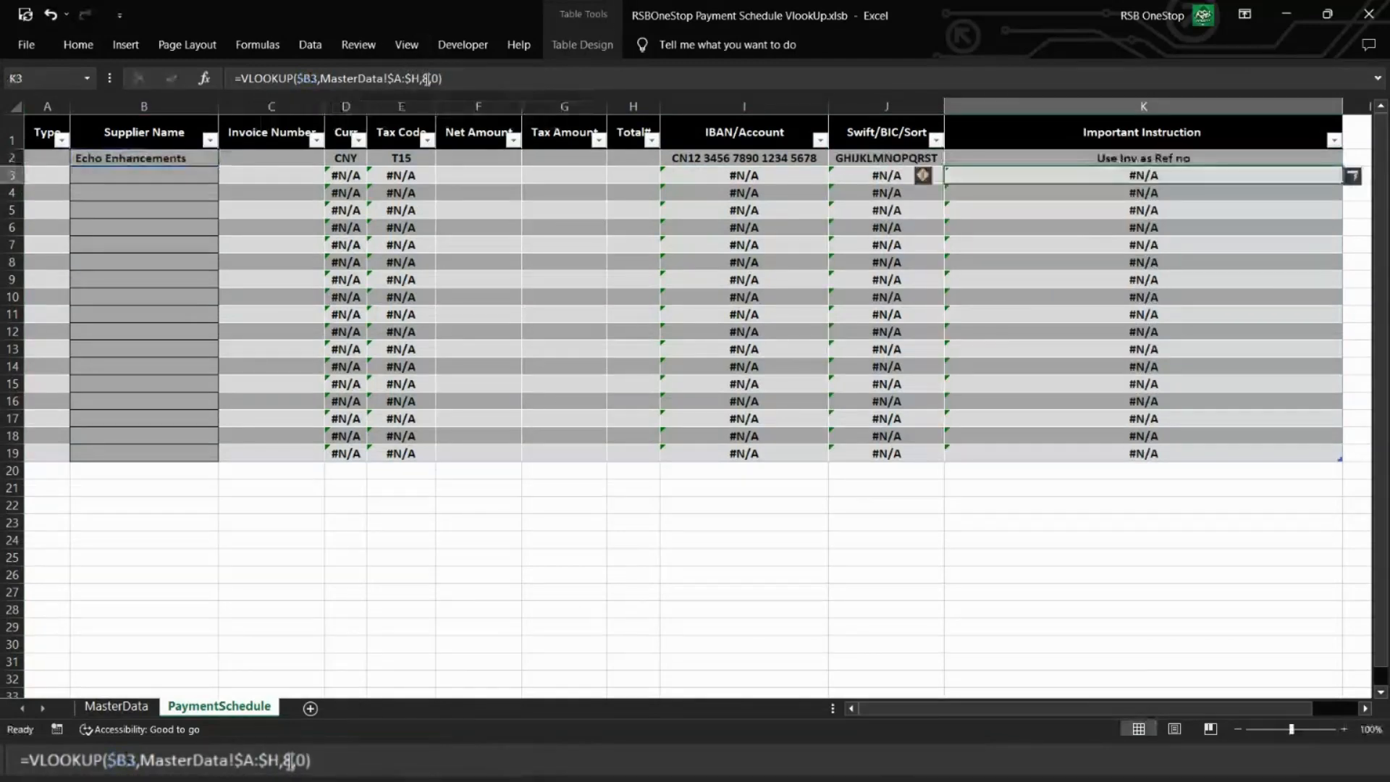
key("Up")
Step: Examine how far the whole-column lookup range extends on MasterData and select only the supplier records in A2:H27
left_click(345, 158)
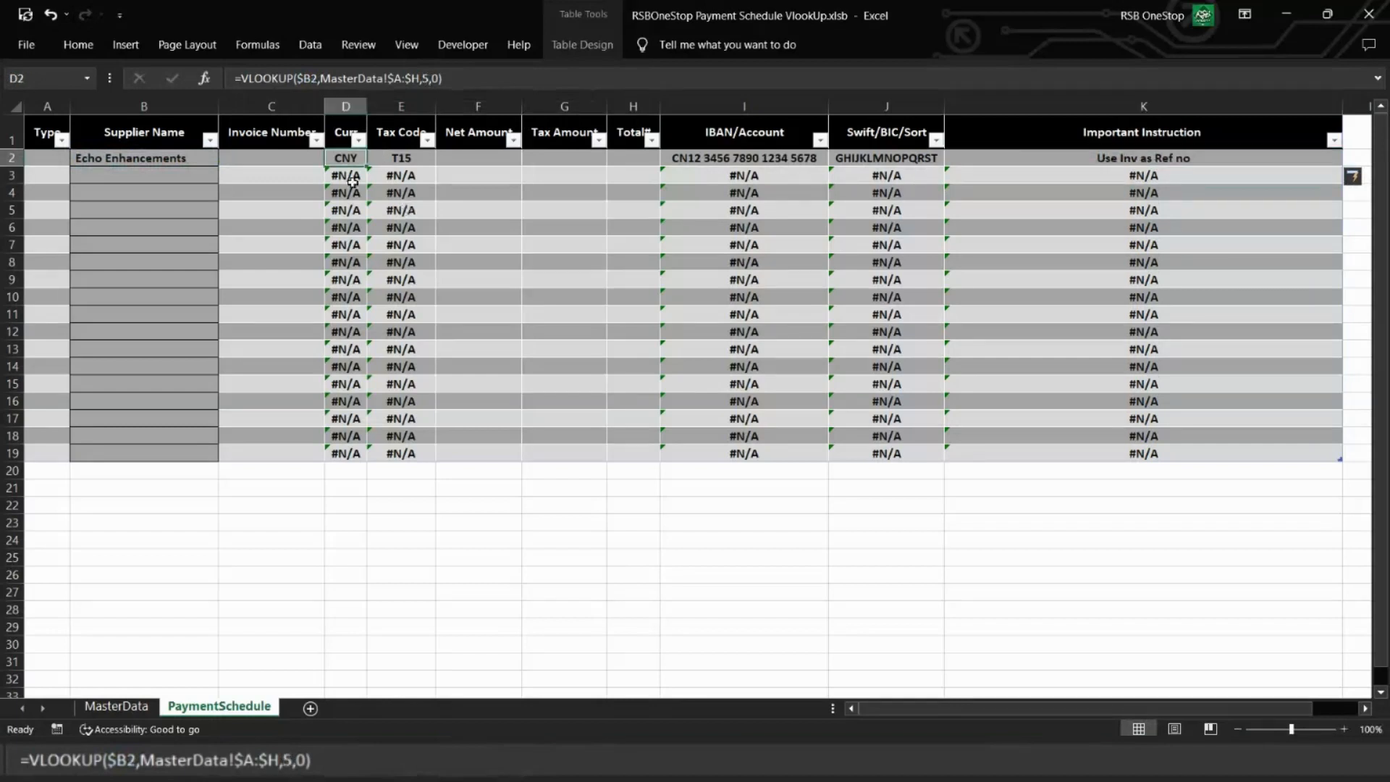
left_click(142, 714)
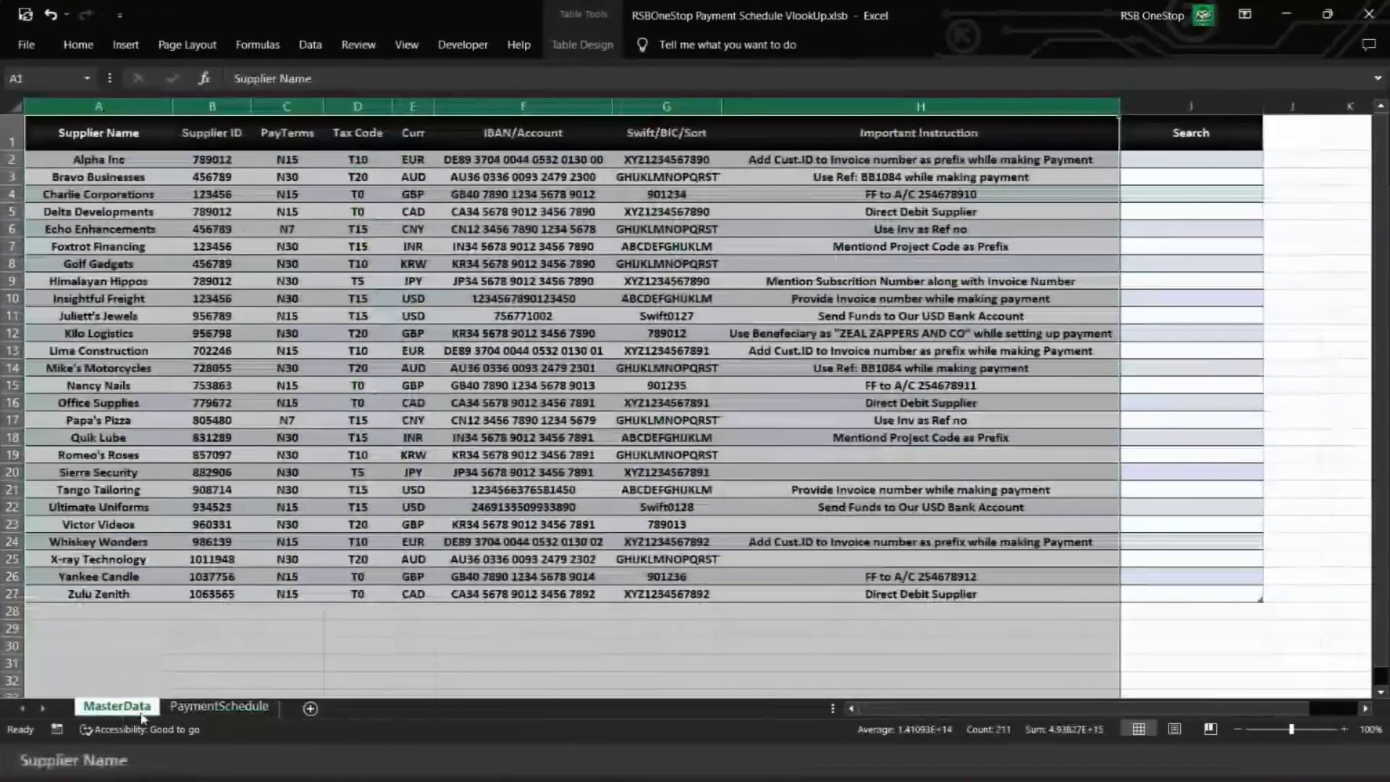
scroll(460, 442, "down", 12)
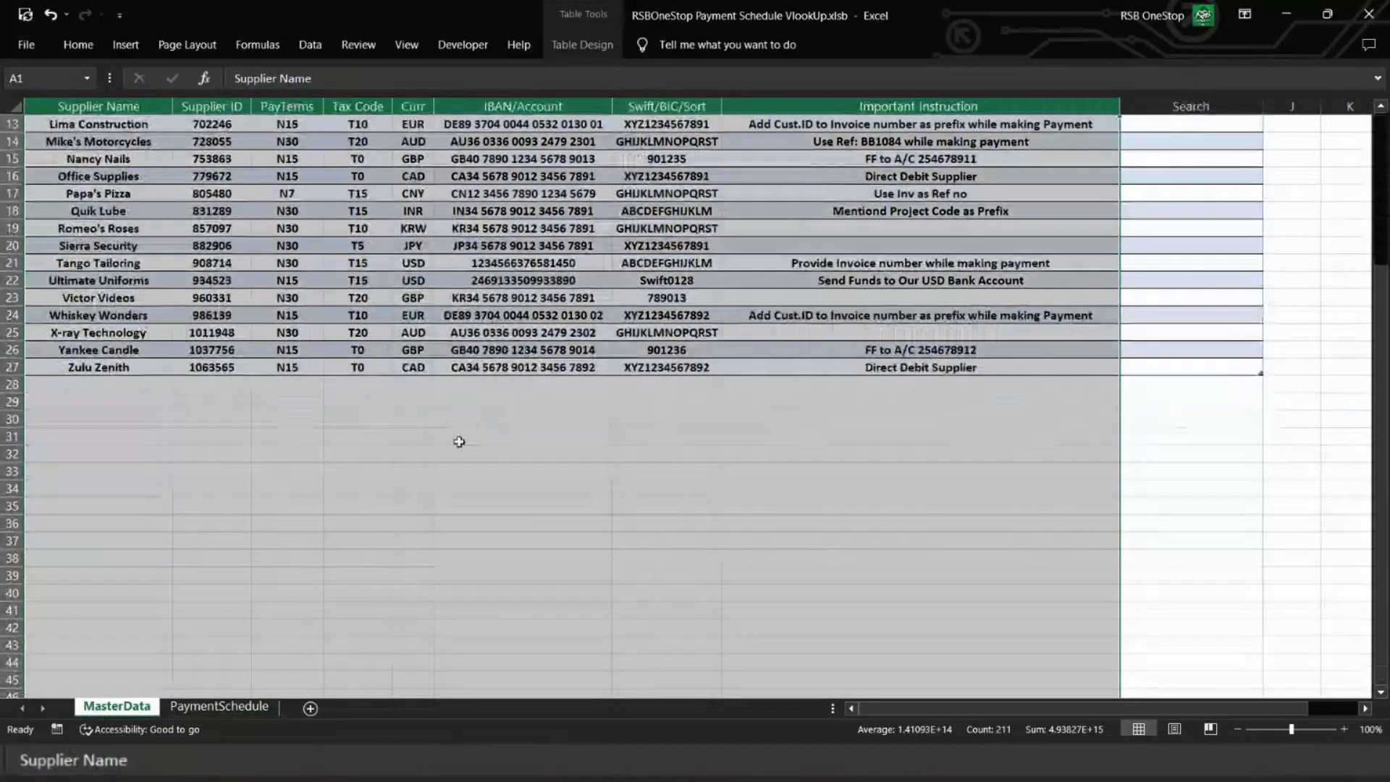
scroll(459, 442, "up", 8)
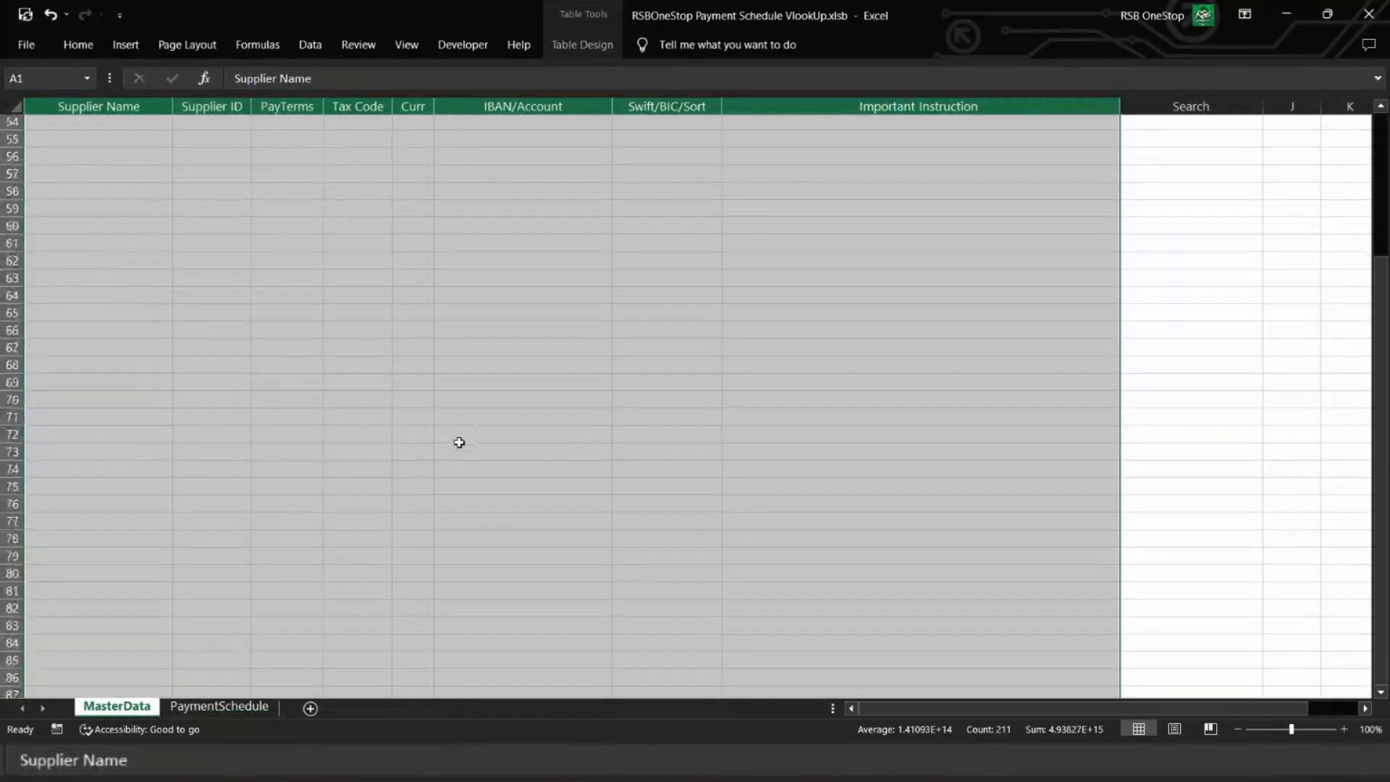
scroll(552, 339, "up", 1)
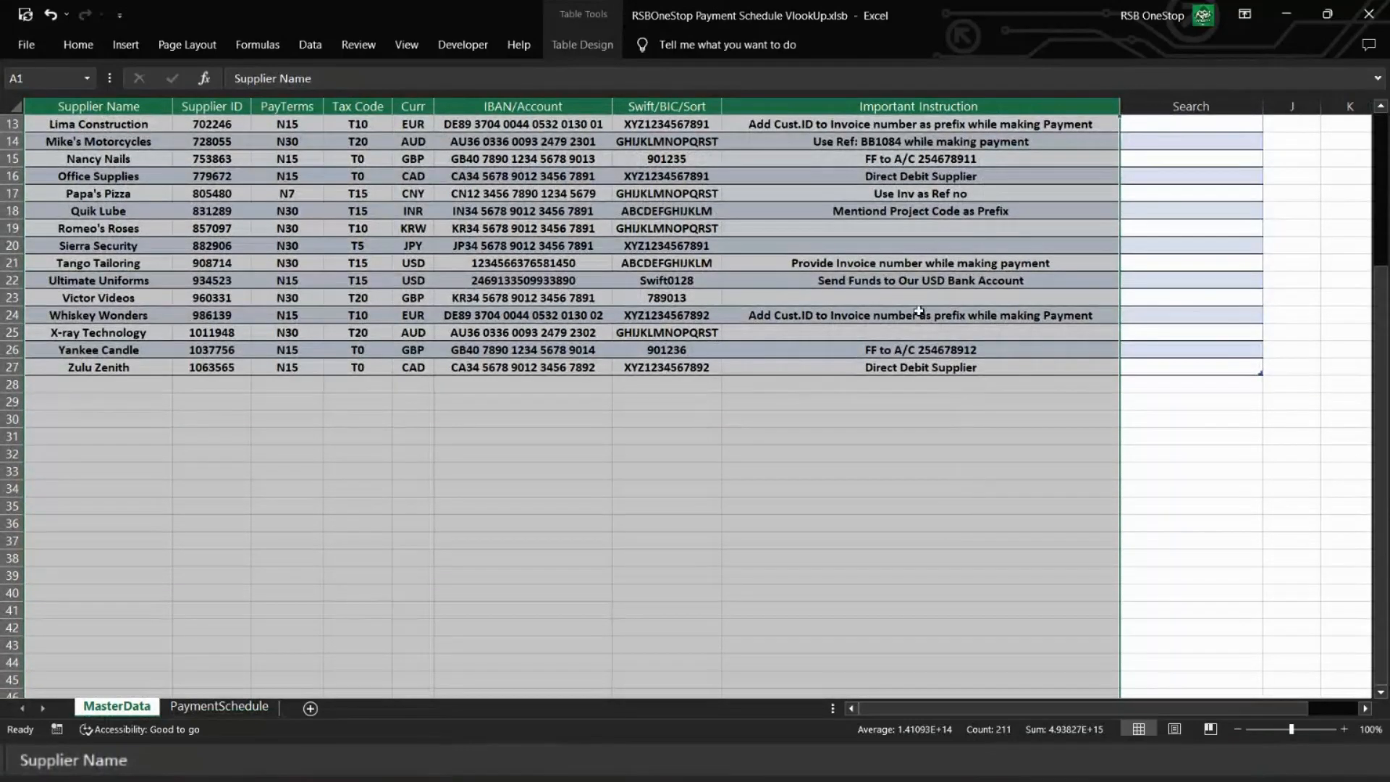
scroll(918, 312, "up", 4)
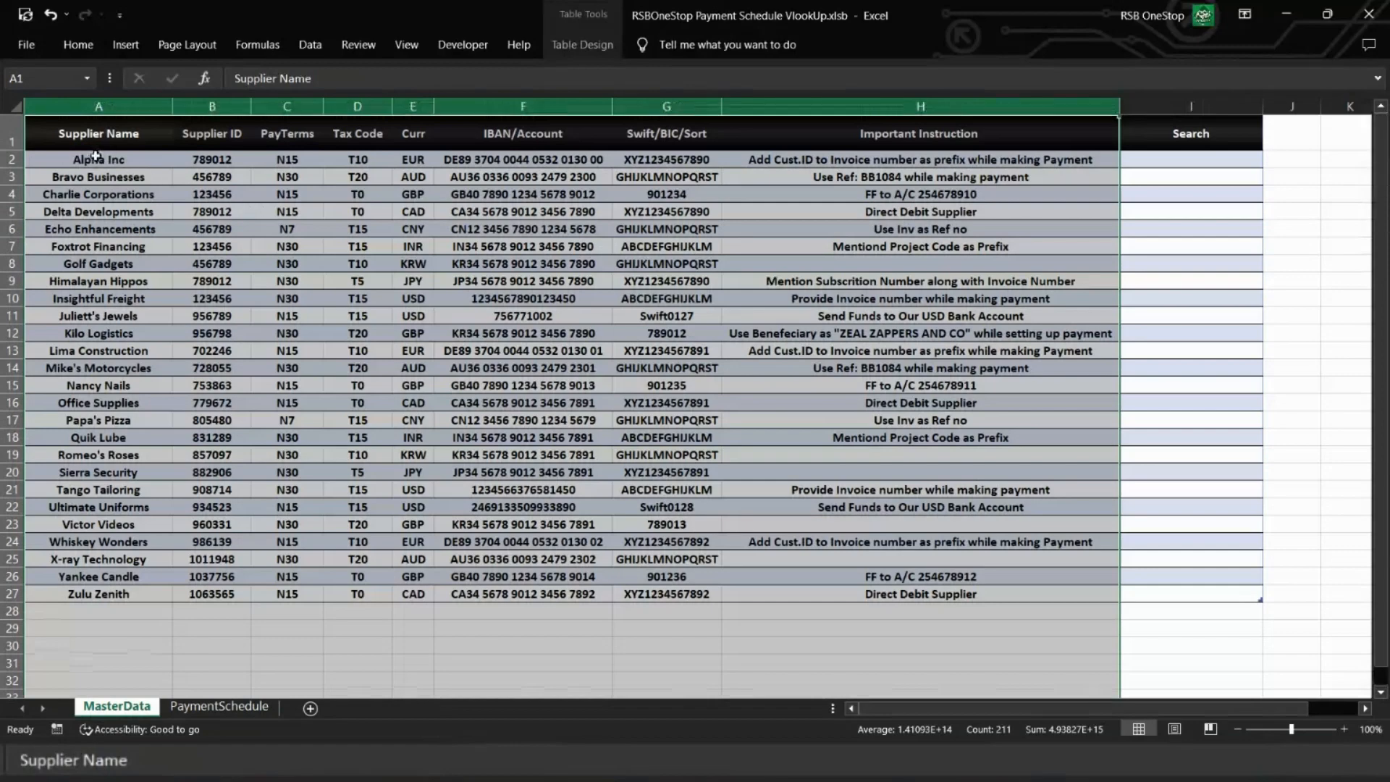
left_click_drag(96, 156, 913, 593)
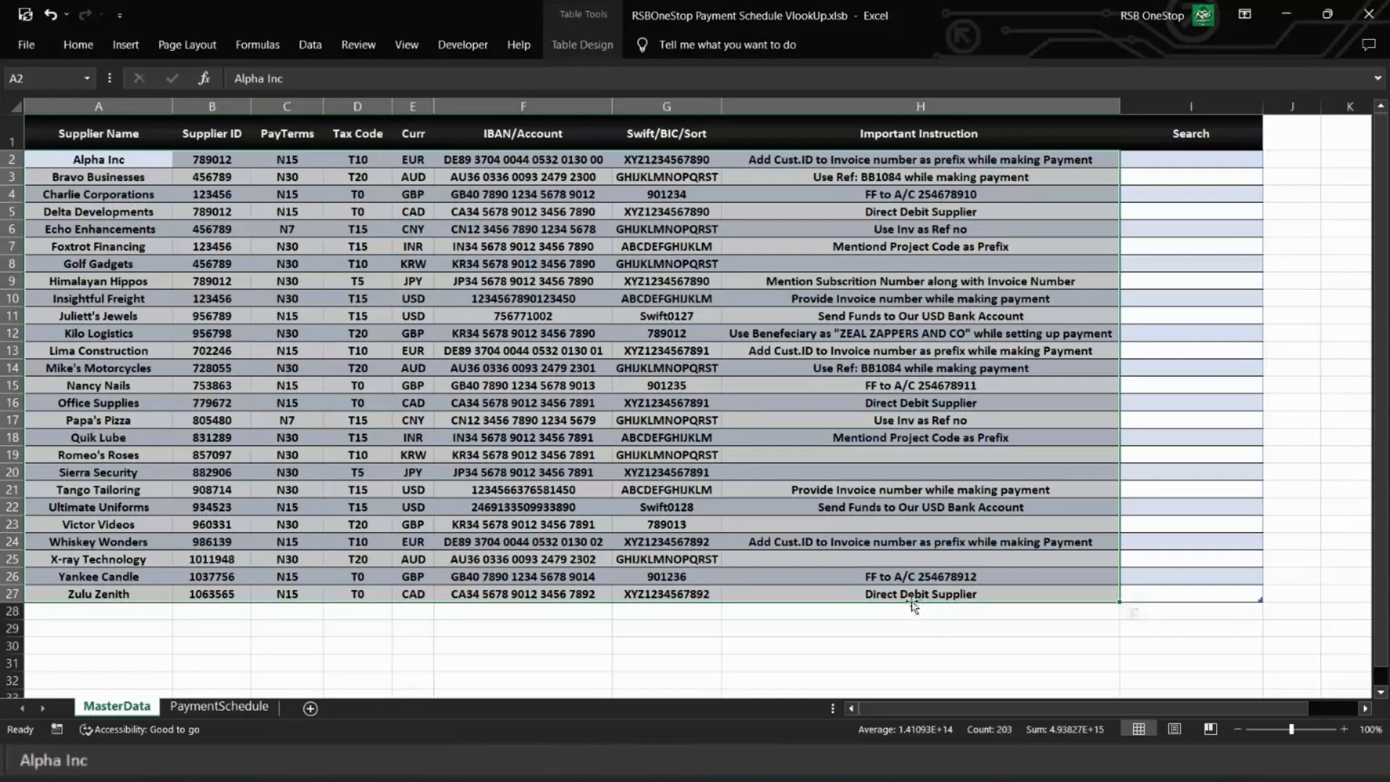
left_click(189, 706)
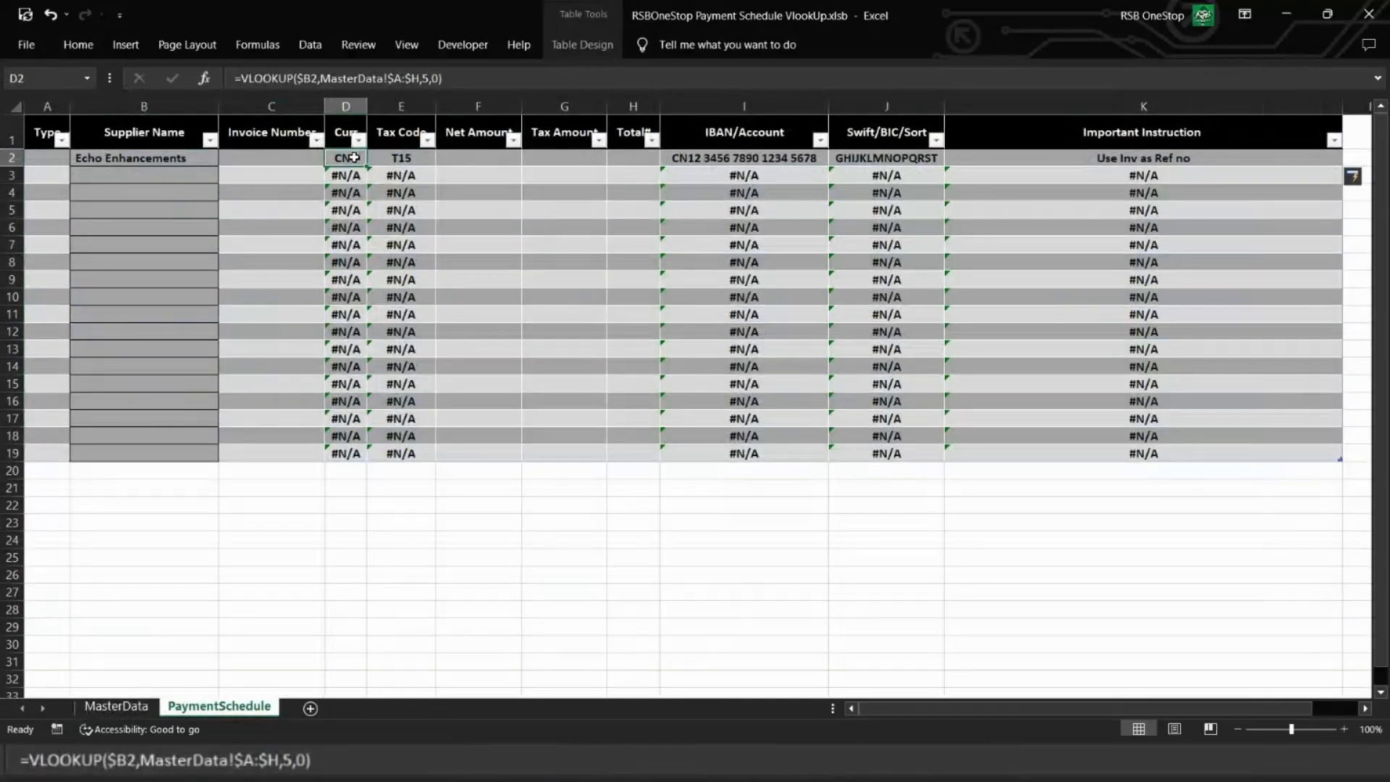
Step: Set the IBAN/Account lookup in I2 to column index 6 with the fixed table array MasterData!$A$2:$H$27
left_click(461, 78)
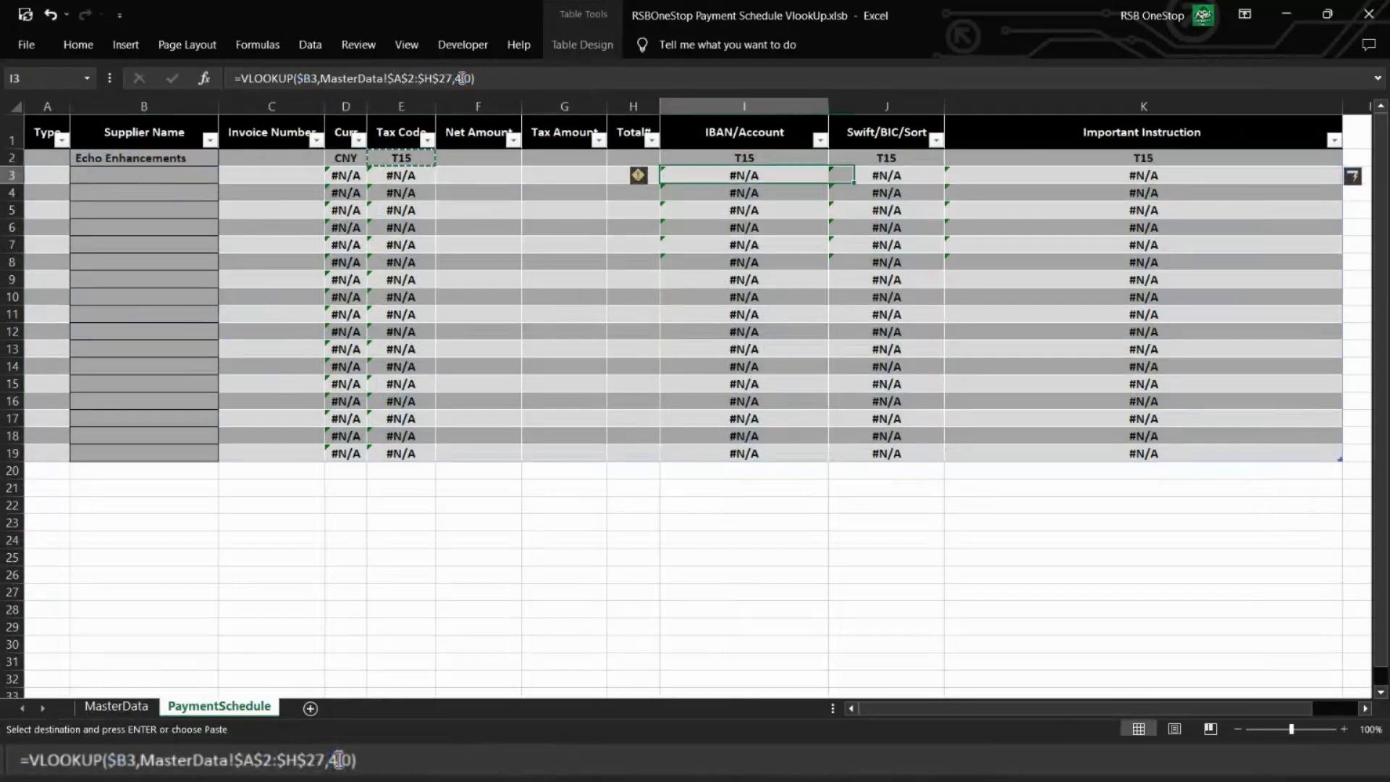
key("Up")
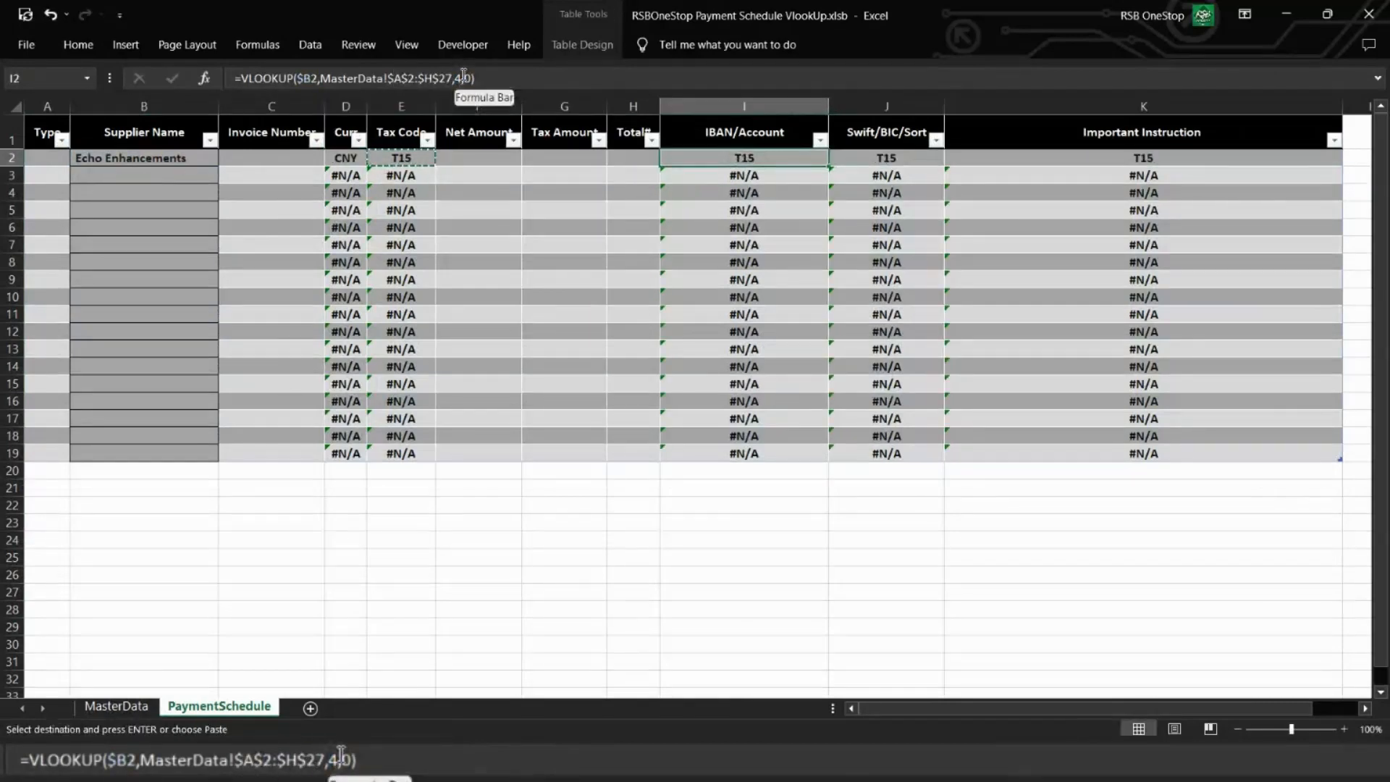
left_click(464, 77)
key("BackSpace")
type("6")
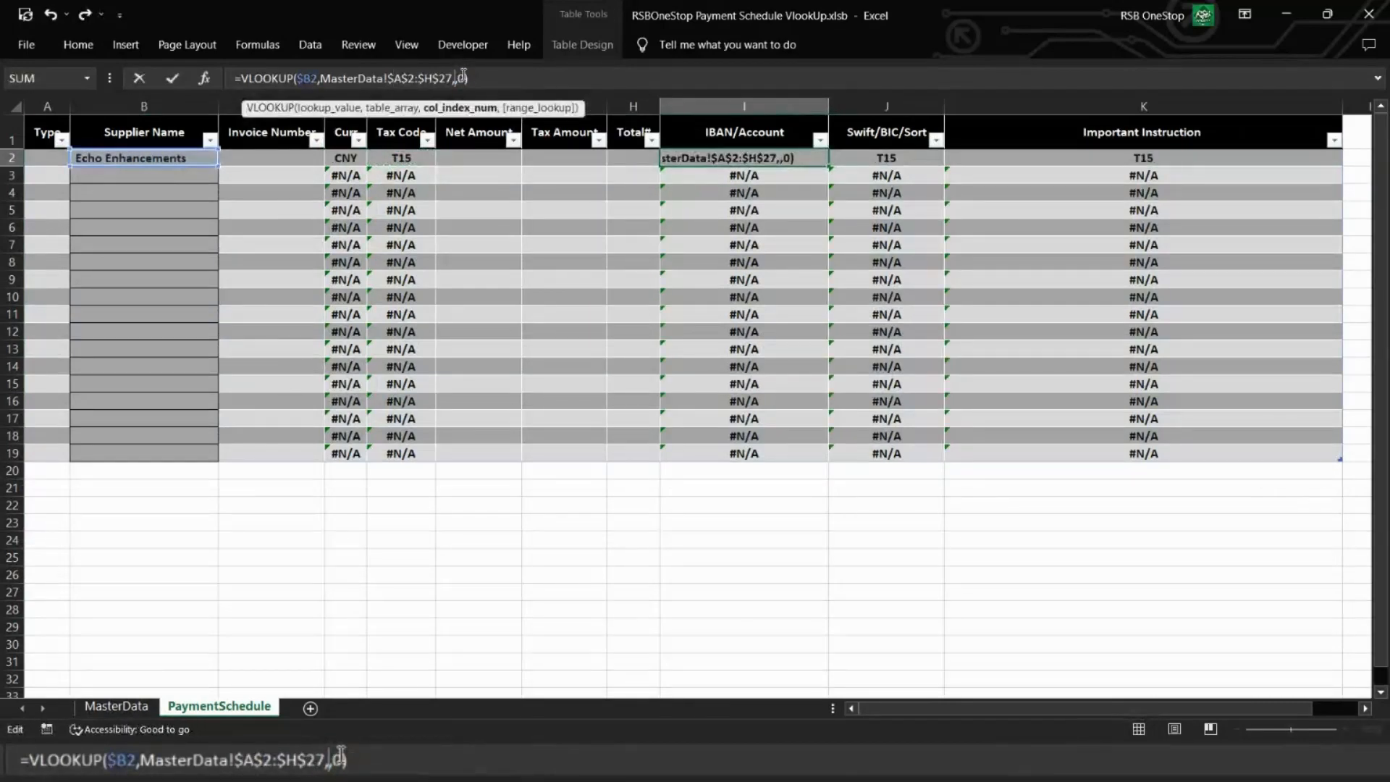
key("Tab")
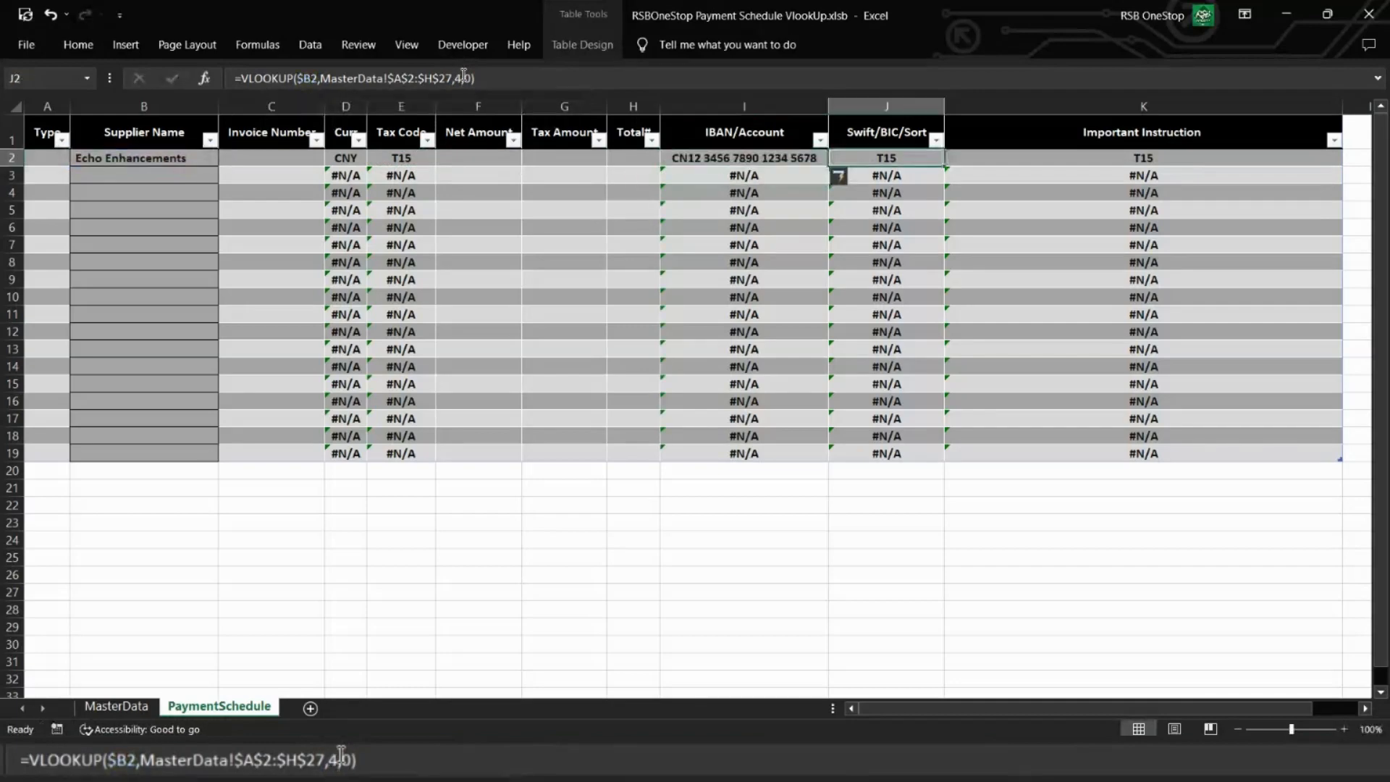
Step: Set the column index to 7 in the fixed-range Swift/BIC/Sort lookup in J2
left_click(463, 76)
key("BackSpace")
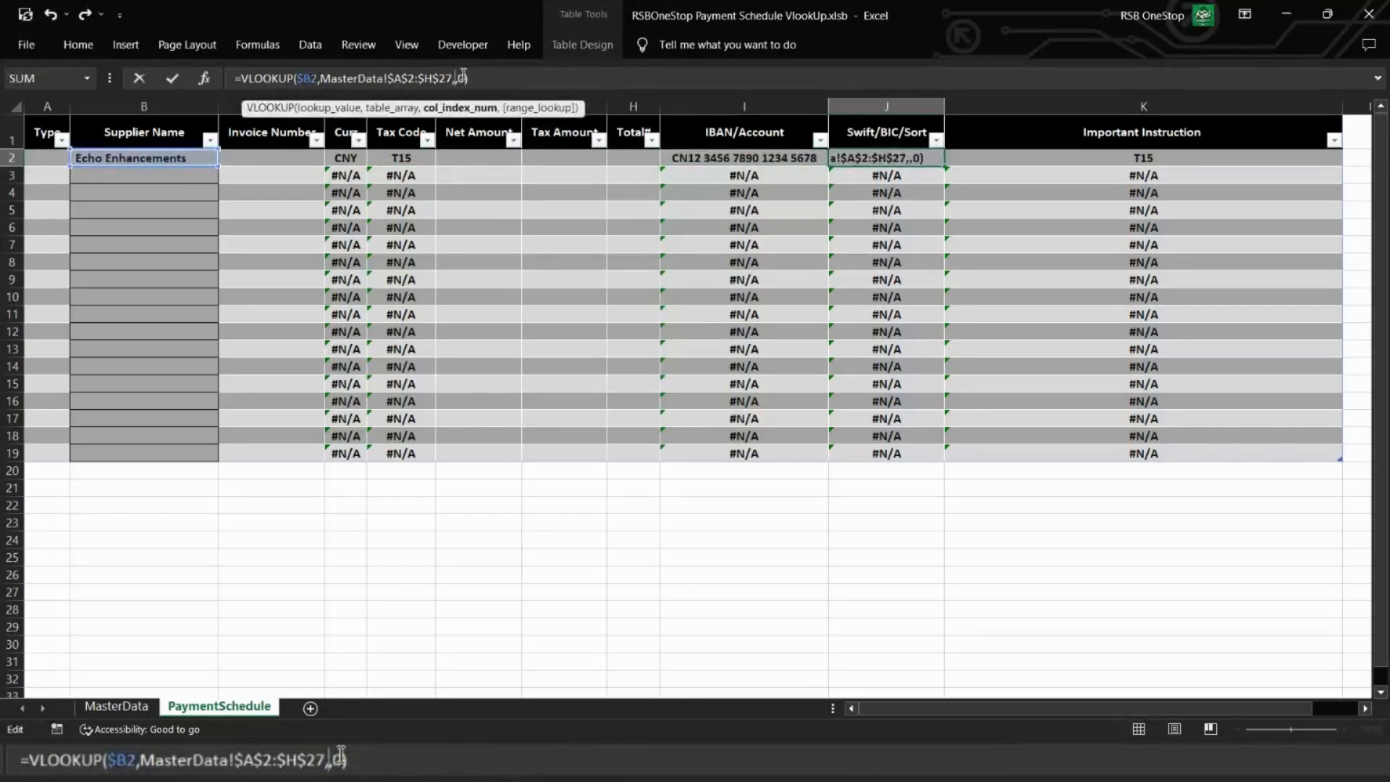
type("7")
key("Tab")
Step: Change the Important Instruction formula in K2 to =VLOOKUP($B2,MasterData!$A$2:$H$27,8,0)
key("F2")
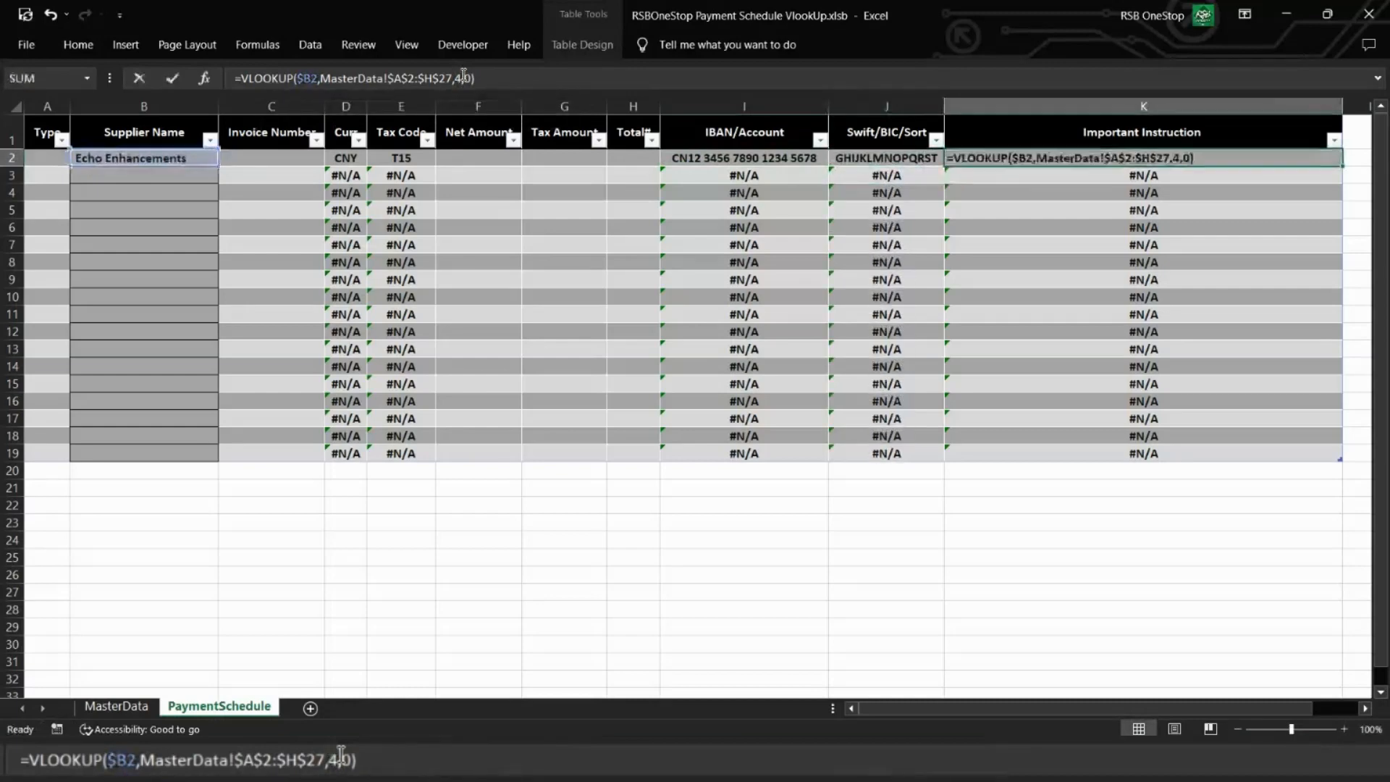
left_click(464, 77)
key("BackSpace")
type("8")
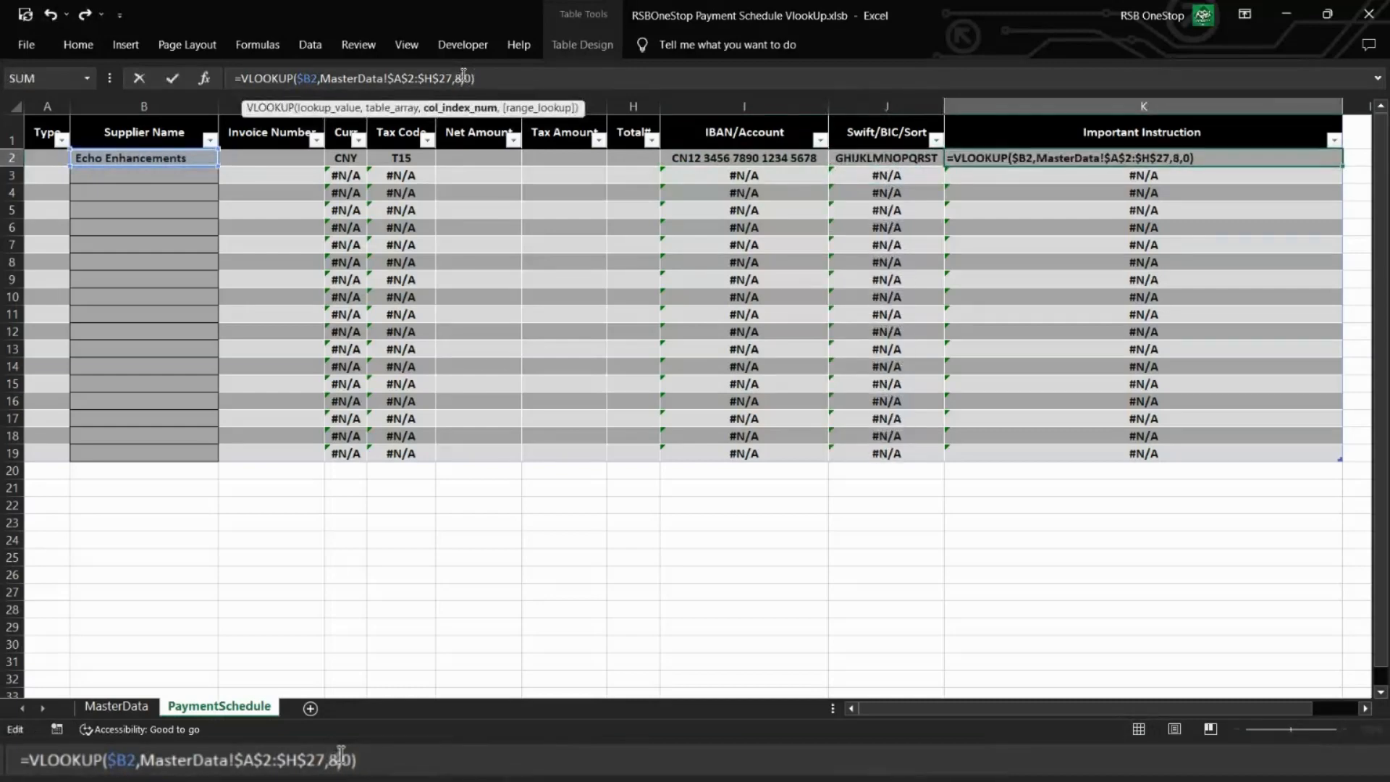
key("Return")
key("Up")
key("Left")
key("Left")
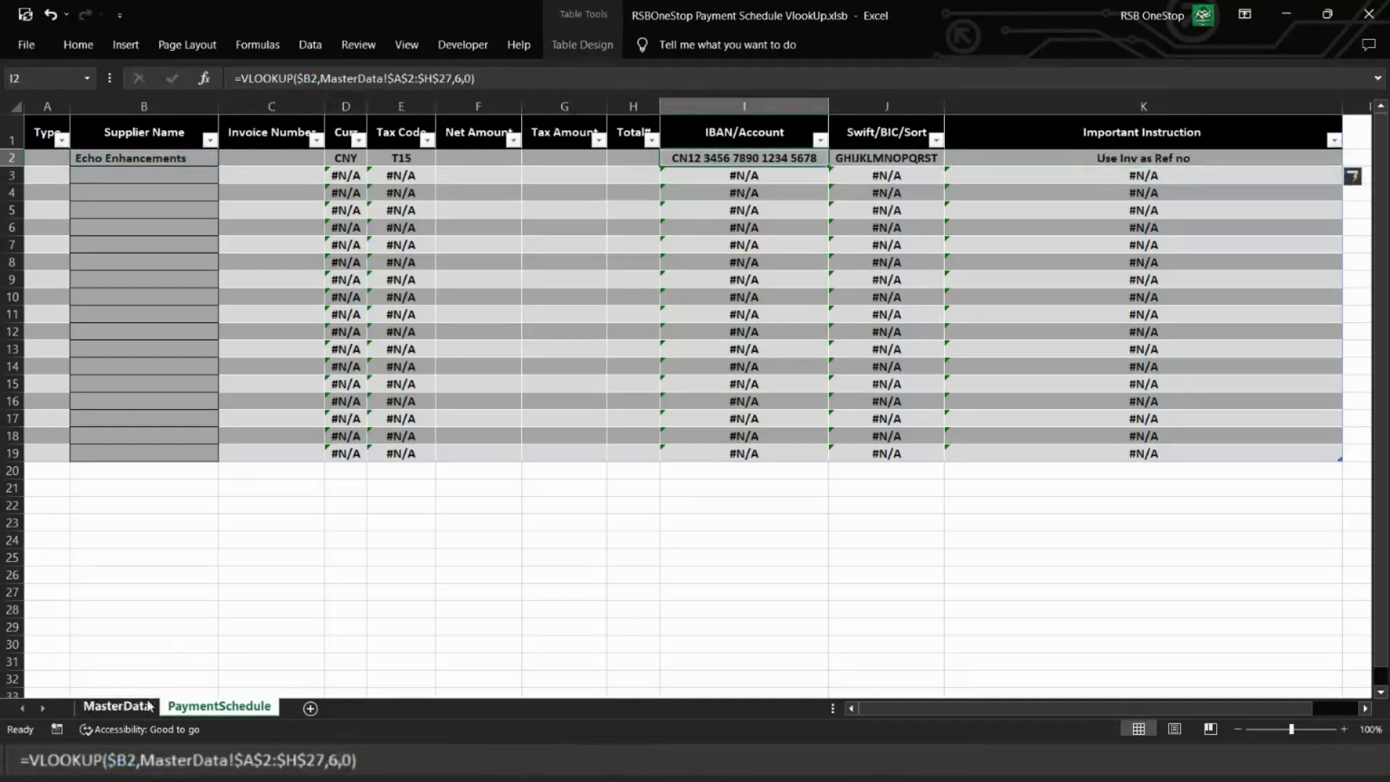
Step: Examine the supplier range A2:H27 on MasterData and the empty rows below it, then return to PaymentSchedule
left_click(116, 705)
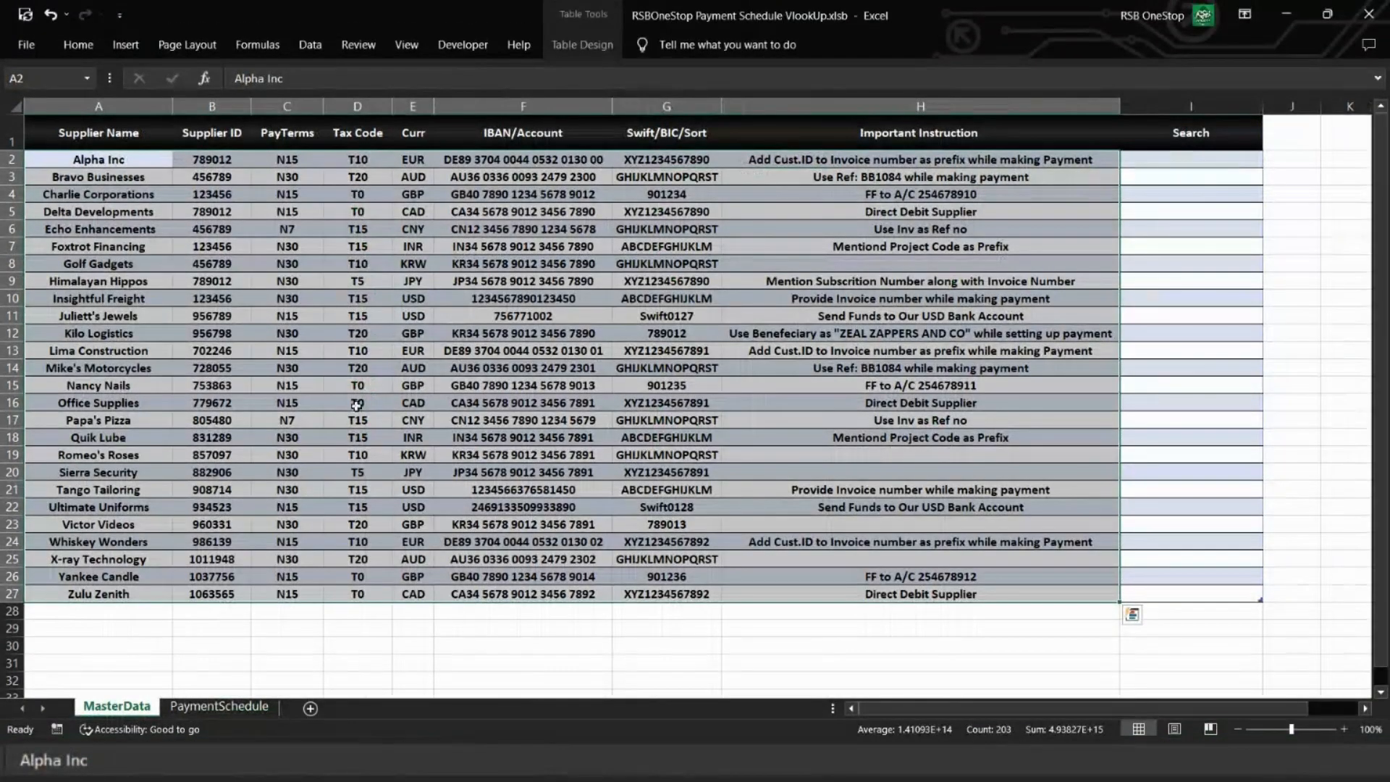
scroll(357, 406, "down", 9)
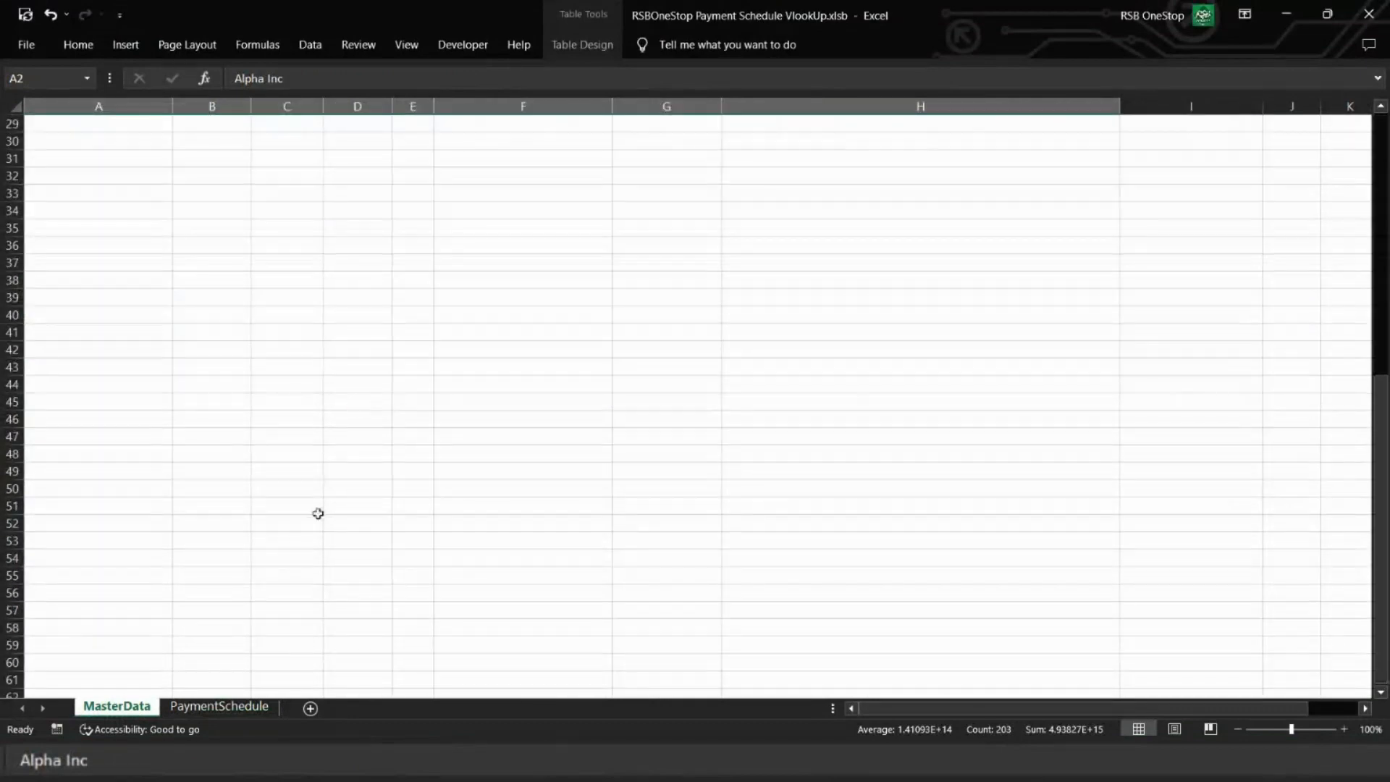
scroll(338, 462, "up", 9)
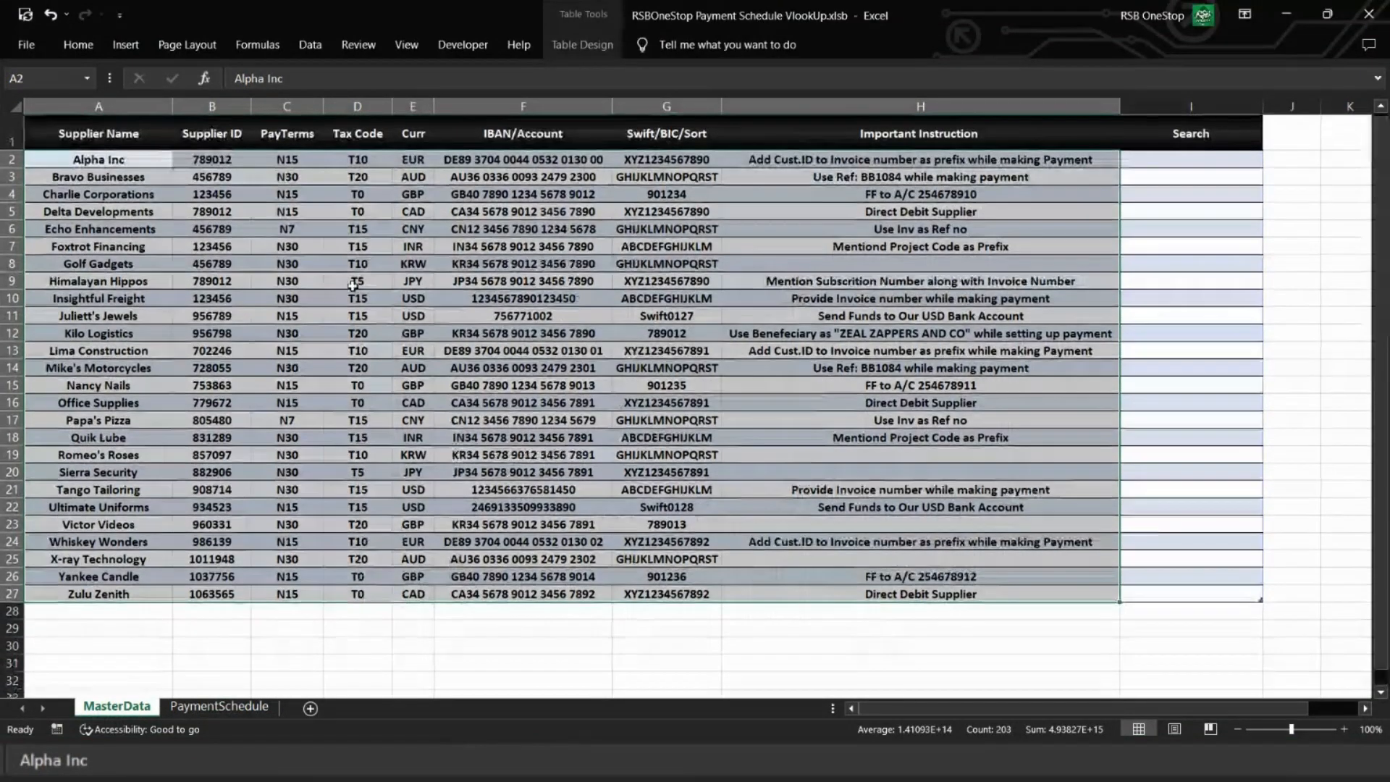
left_click(232, 709)
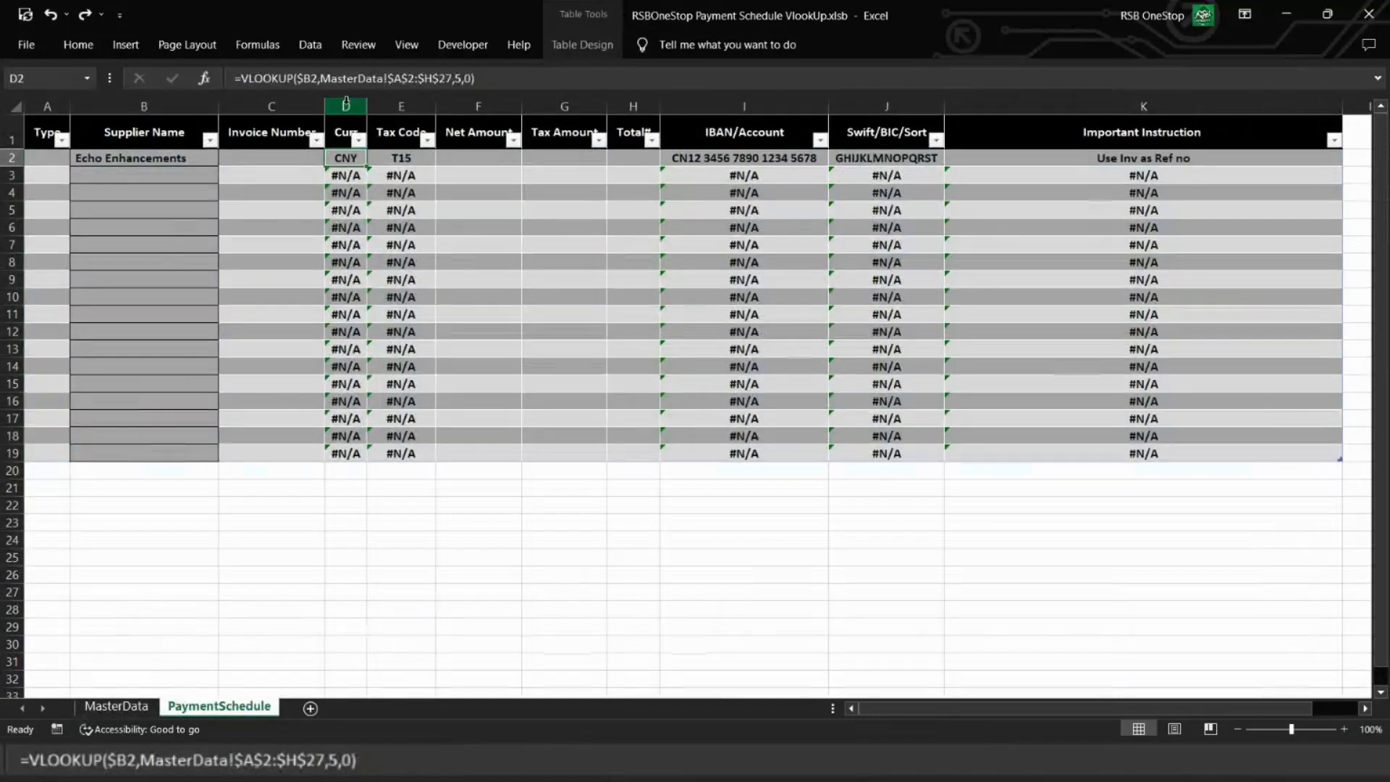
Step: Add two trial suppliers named test and Test1 in A28 and A29, directly below the last MasterData record
left_click(117, 711)
left_click(95, 613)
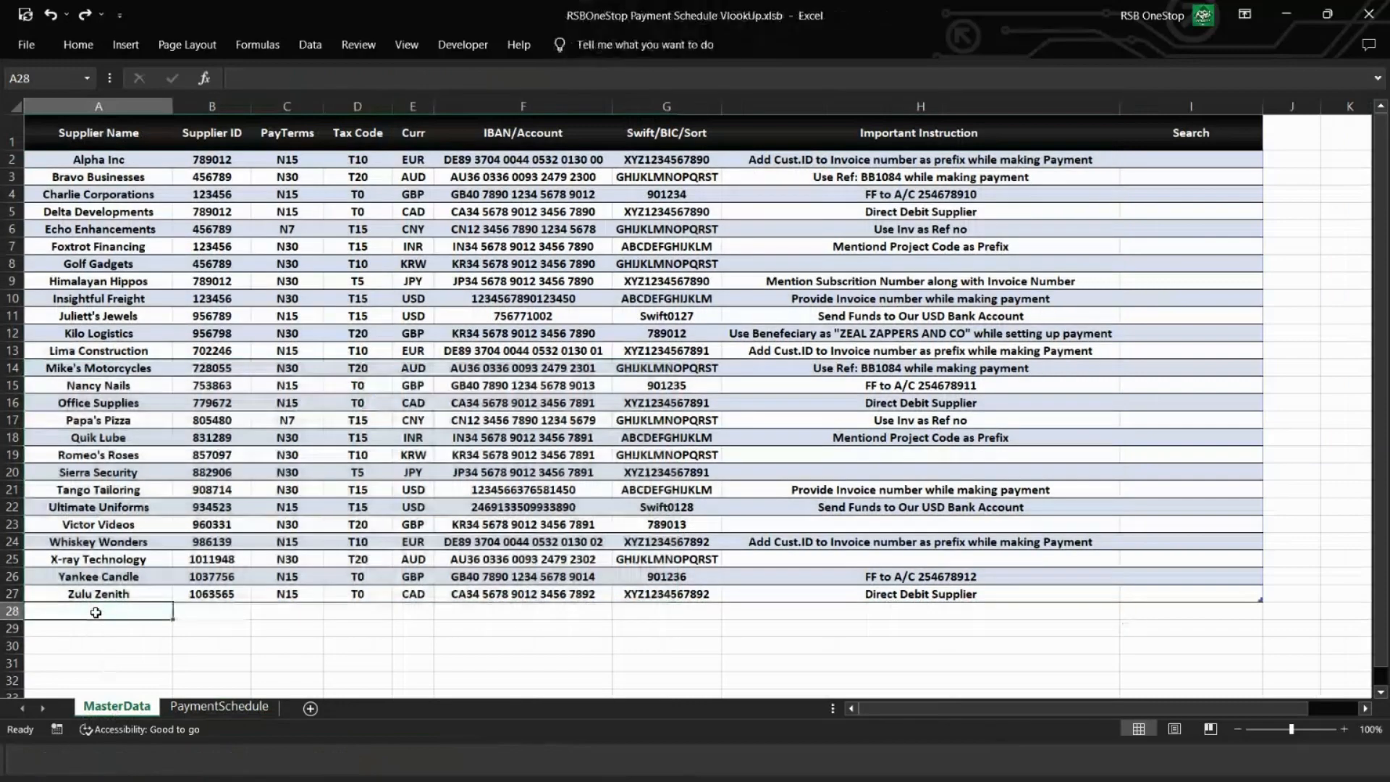
type("test")
key("Tab")
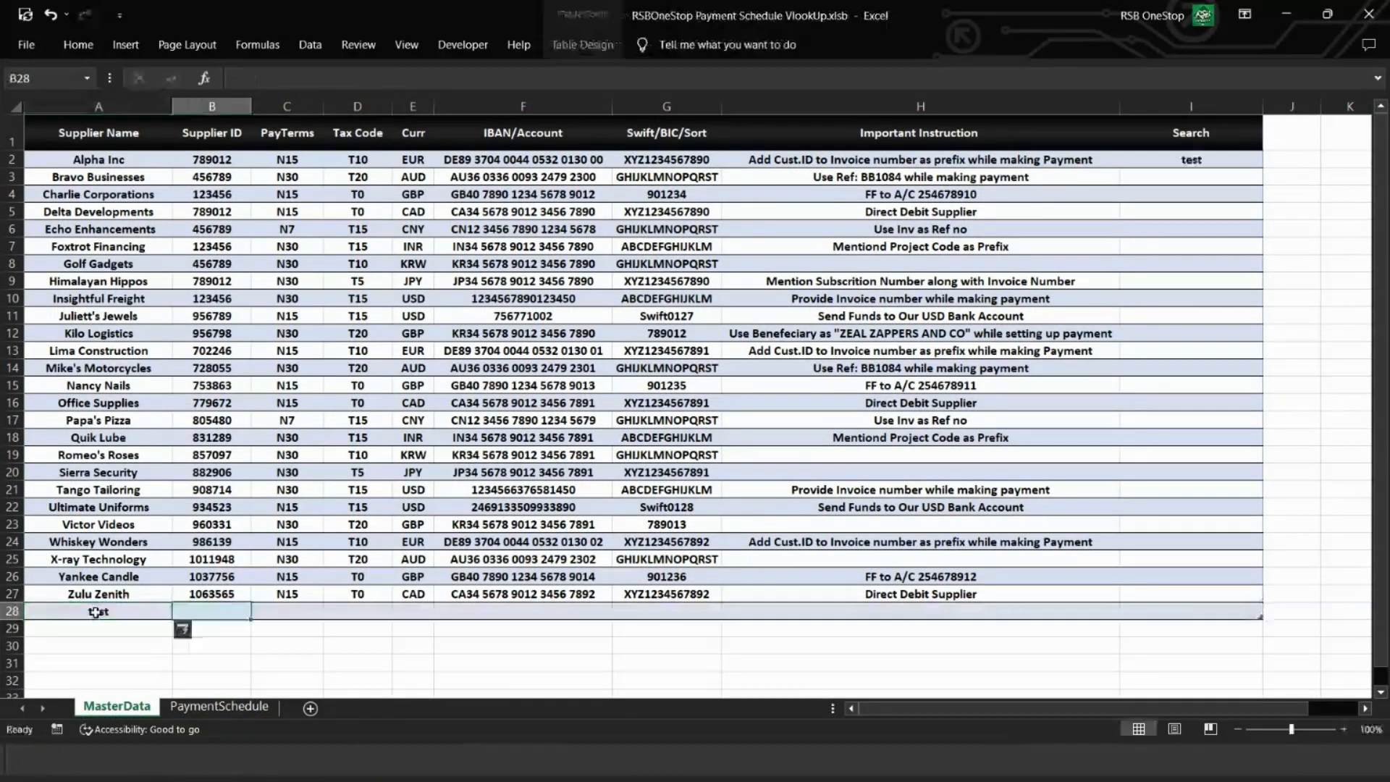
key("Return")
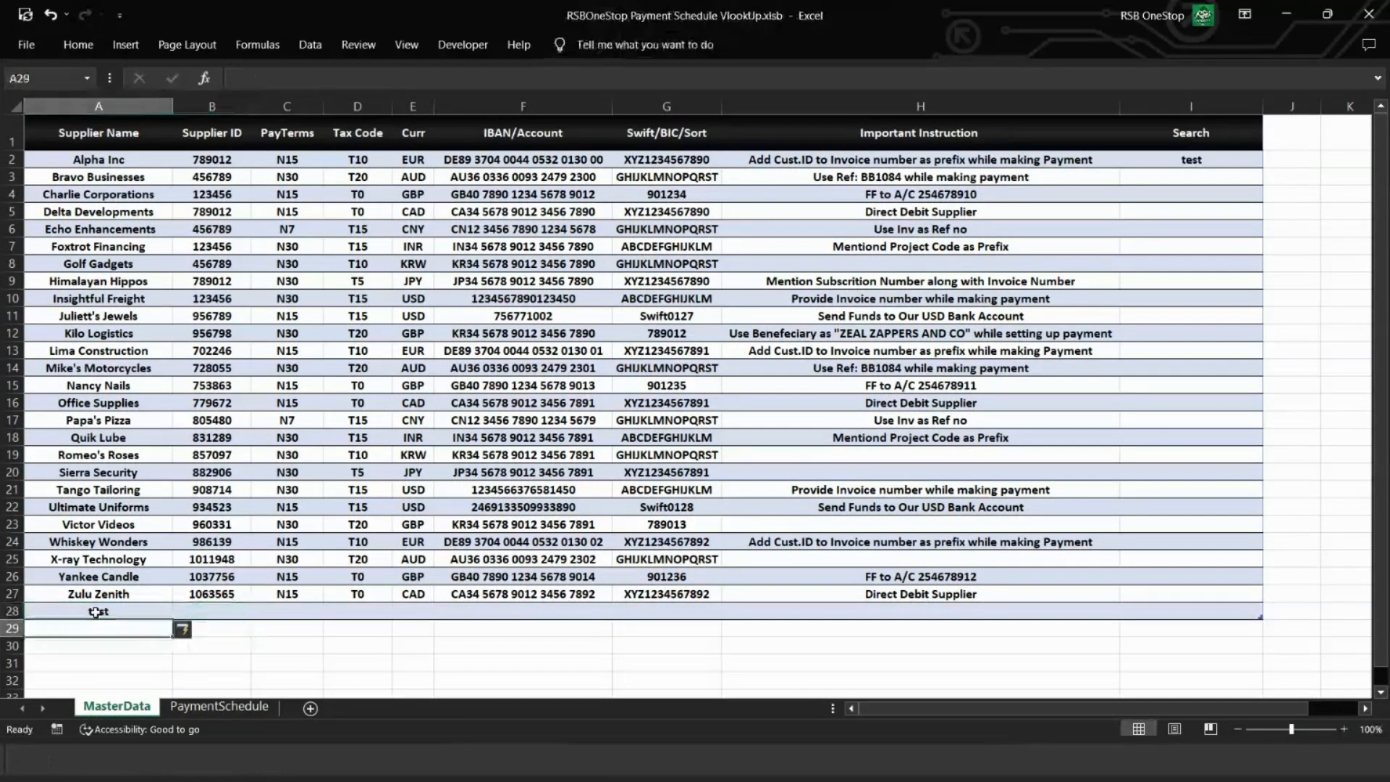
type("Test1")
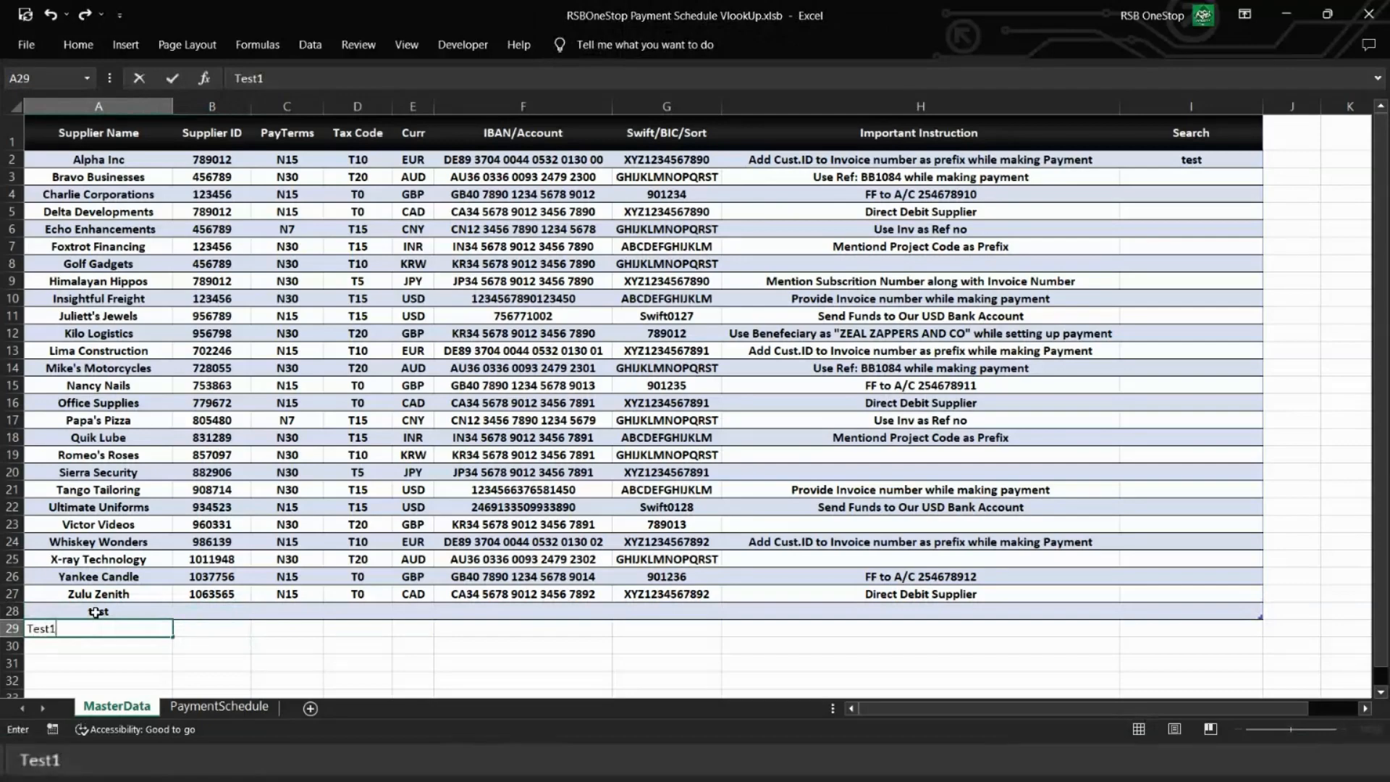
key("Return")
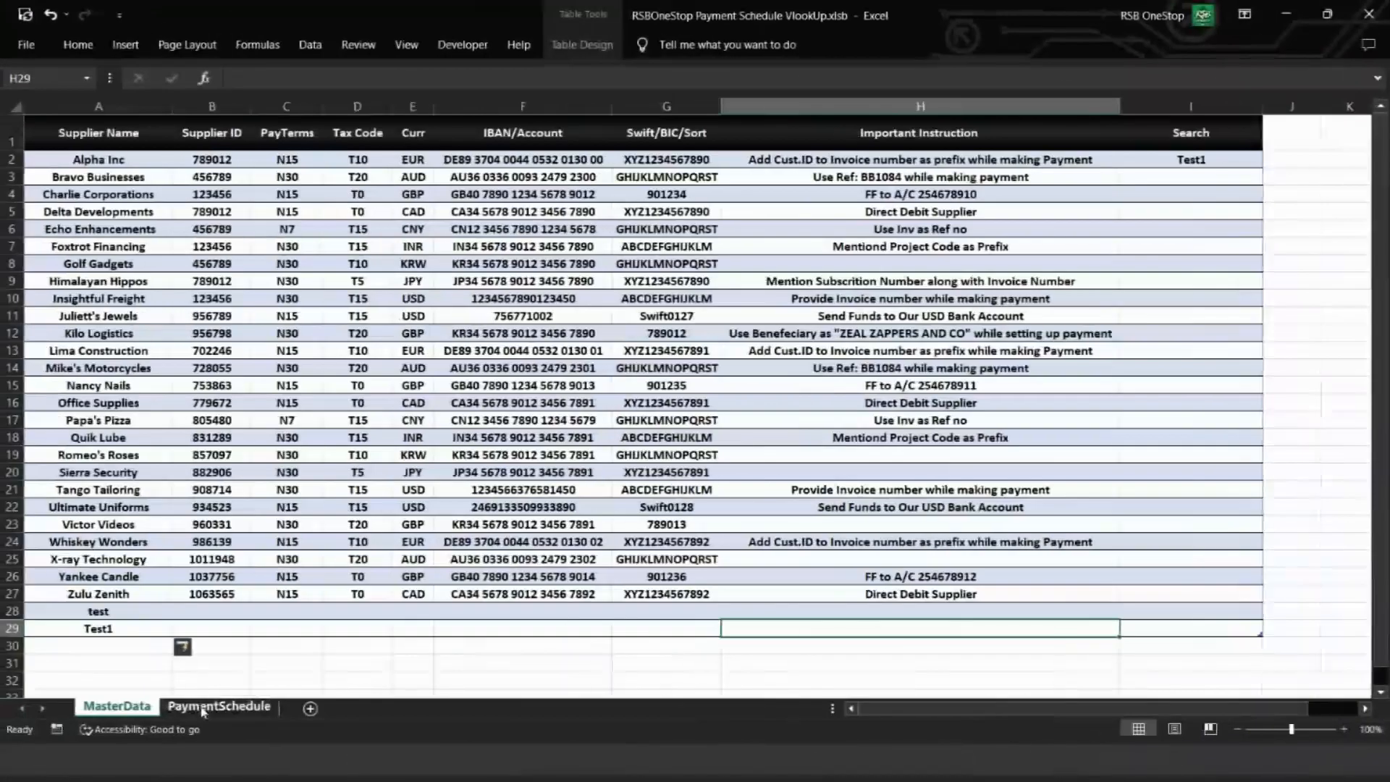
Step: Replace the fixed range in PaymentSchedule's D2 lookup with a MasterData table reference starting at the Supplier Name column
left_click(219, 705)
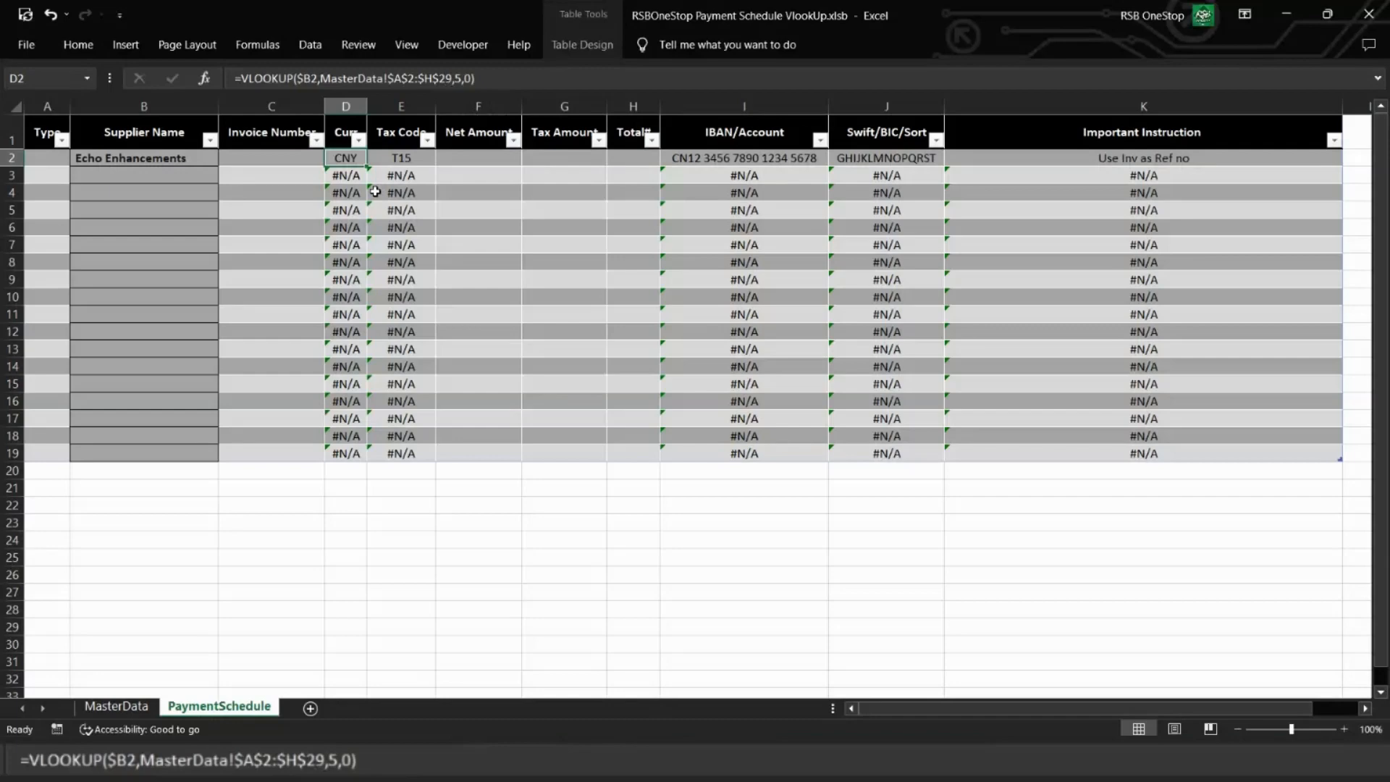
key("F2")
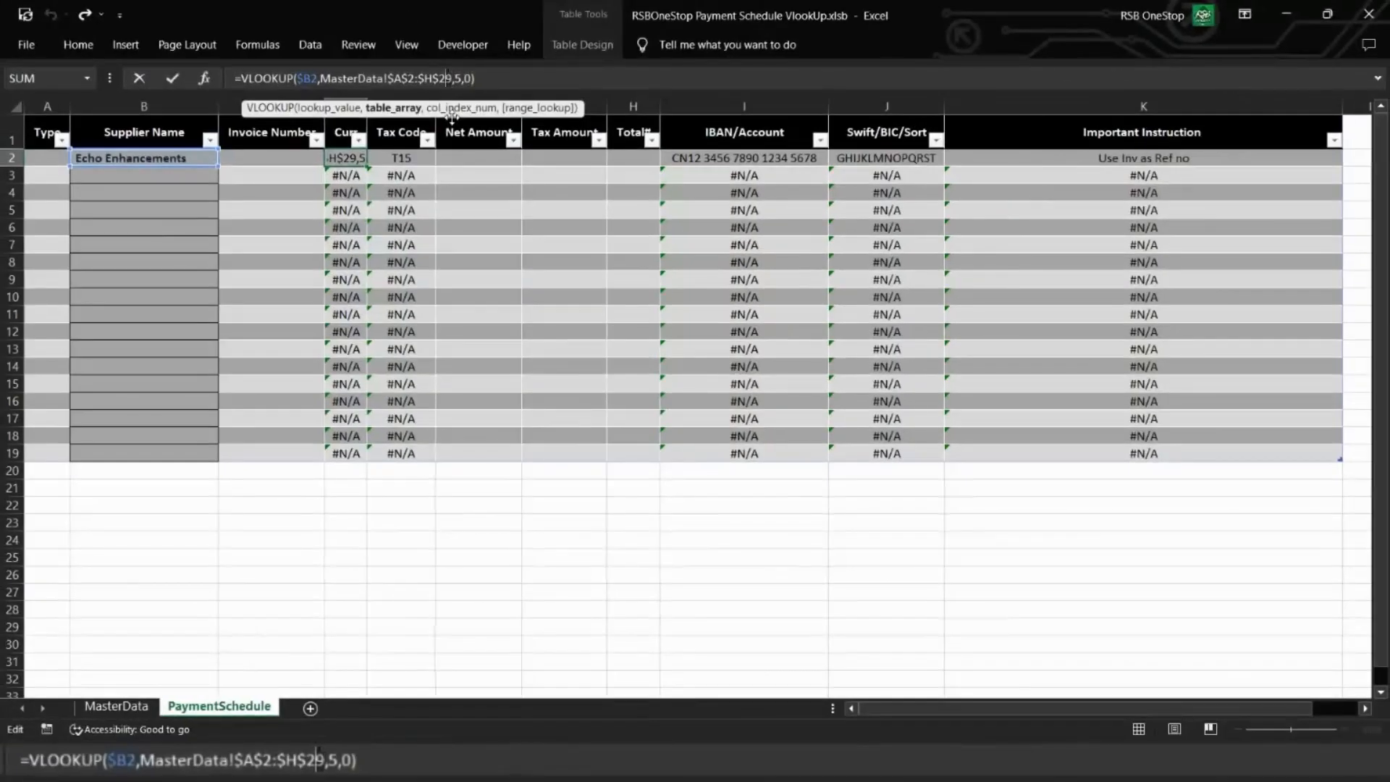
key("BackSpace")
key("BackSpace")
key("BackSpace")
key("BackSpace")
key("BackSpace")
key("BackSpace")
key("BackSpace")
key("BackSpace")
key("BackSpace")
key("BackSpace")
key("BackSpace")
key("BackSpace")
key("BackSpace")
key("BackSpace")
key("BackSpace")
key("BackSpace")
key("BackSpace")
key("BackSpace")
key("BackSpace")
key("BackSpace")
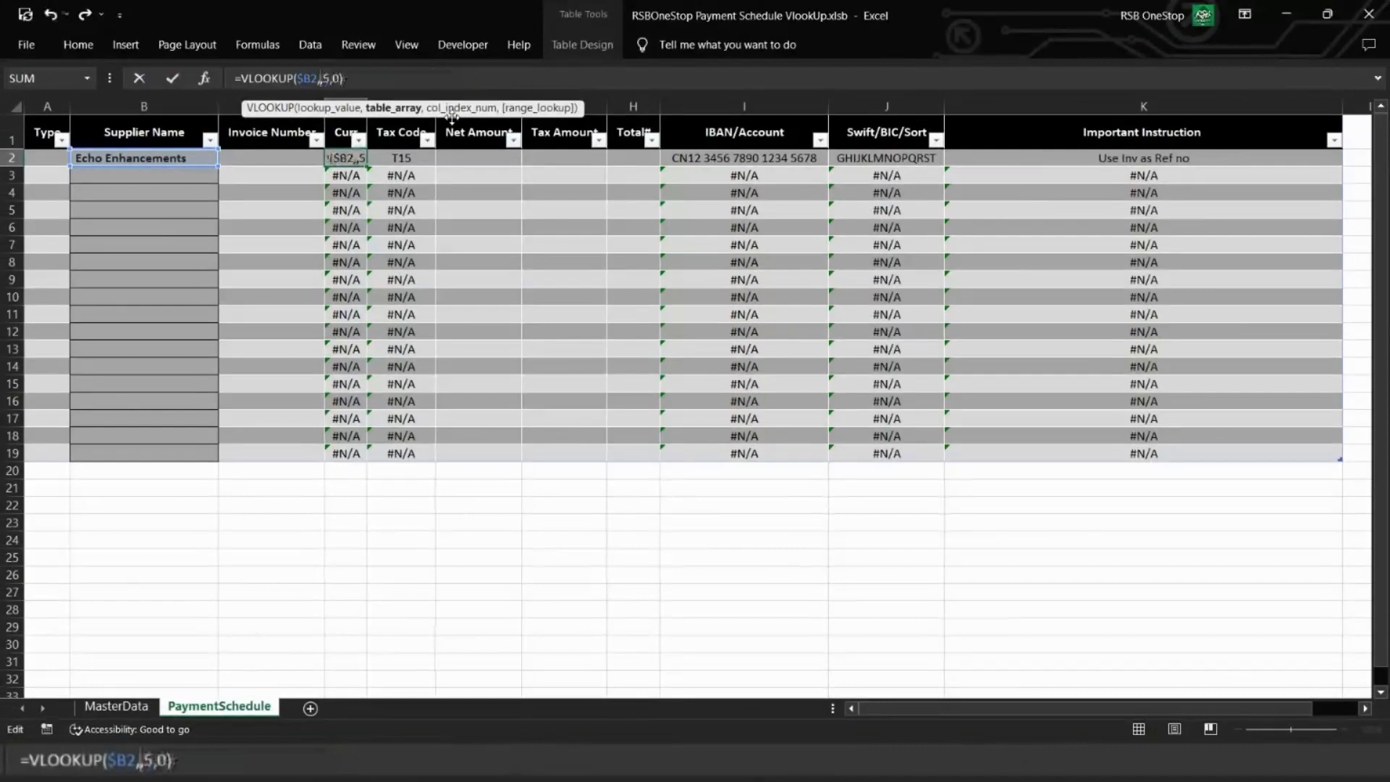
type("ma")
key("Tab")
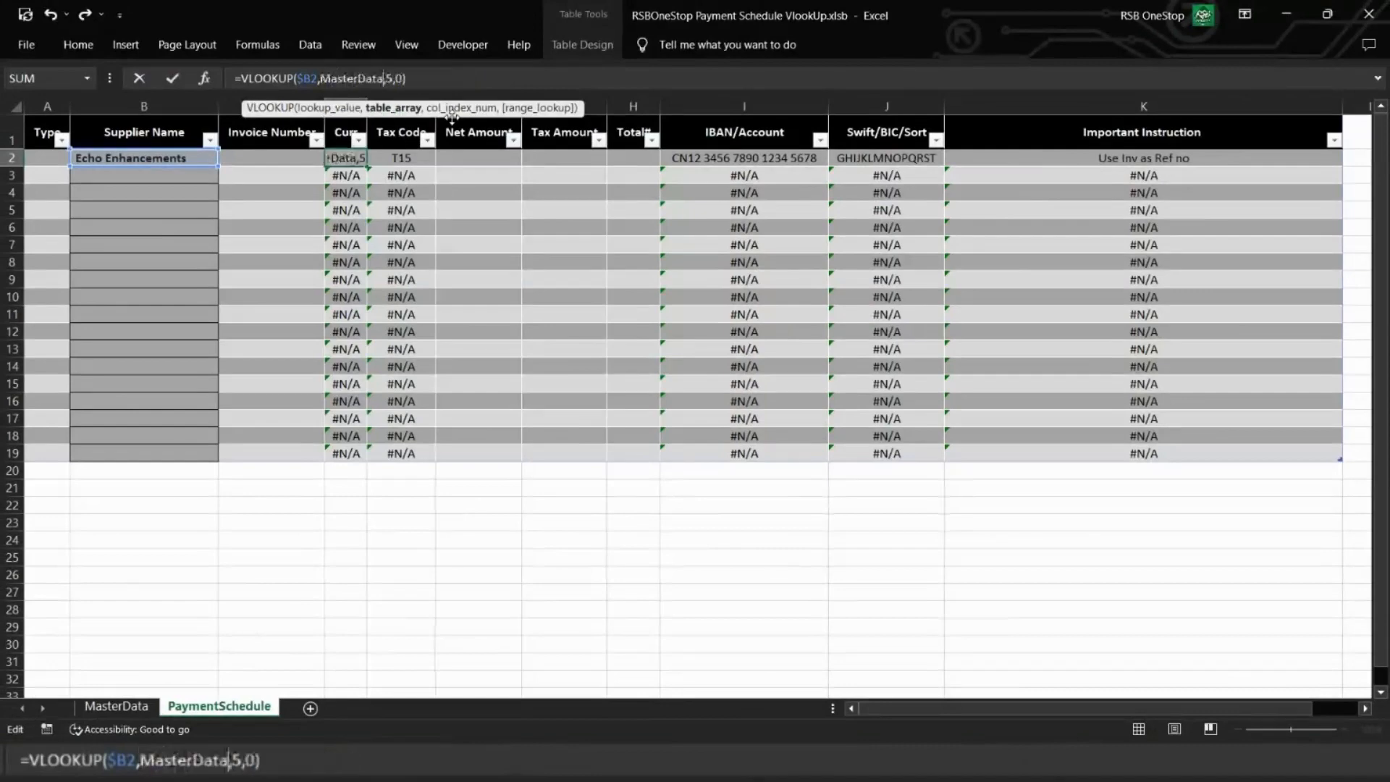
type("[[")
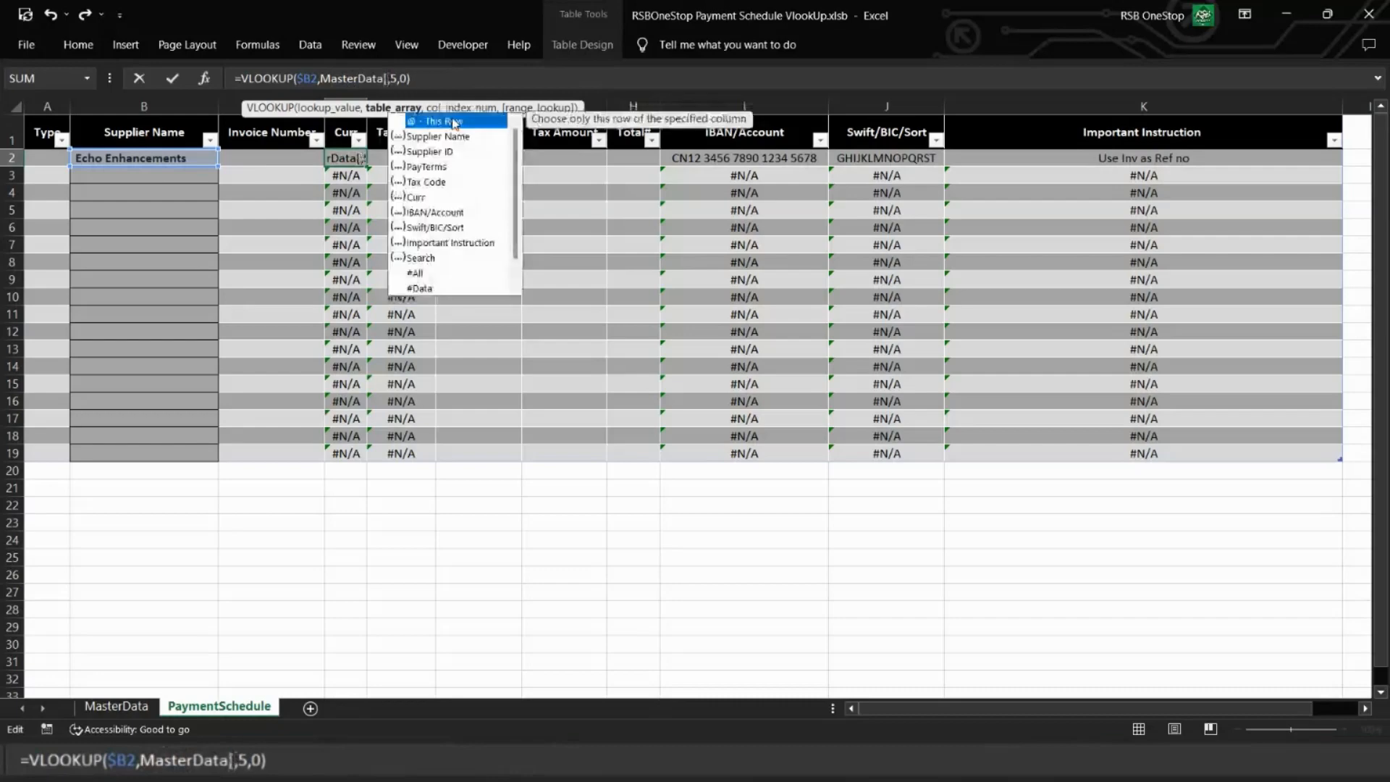
key("Tab")
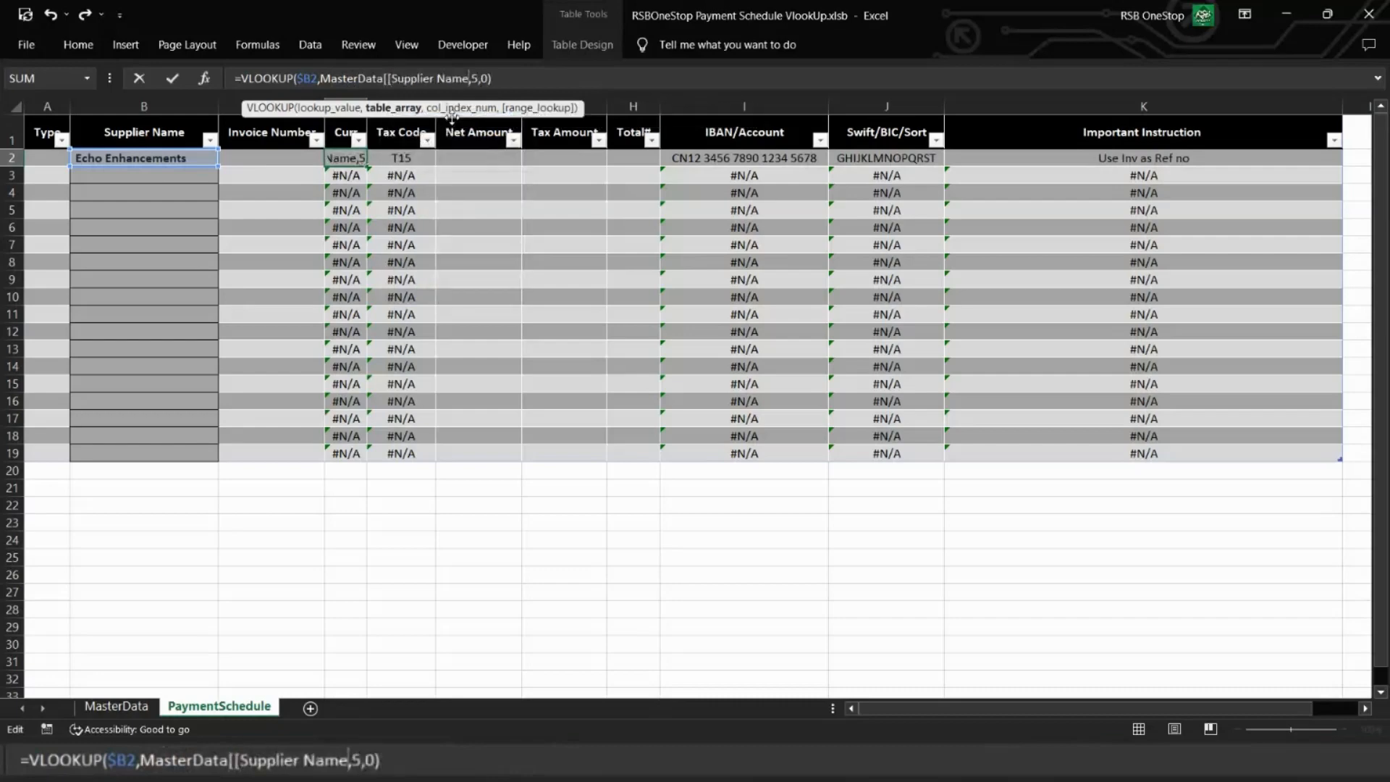
Step: Complete the D2 table array as MasterData[[Supplier Name]:[Important Instruction ]], keeping column index 5 and exact match 0
type("]")
type("]")
type("[")
key("Down")
key("Down")
key("Down")
key("Down")
key("Down")
key("Down")
key("Down")
key("Down")
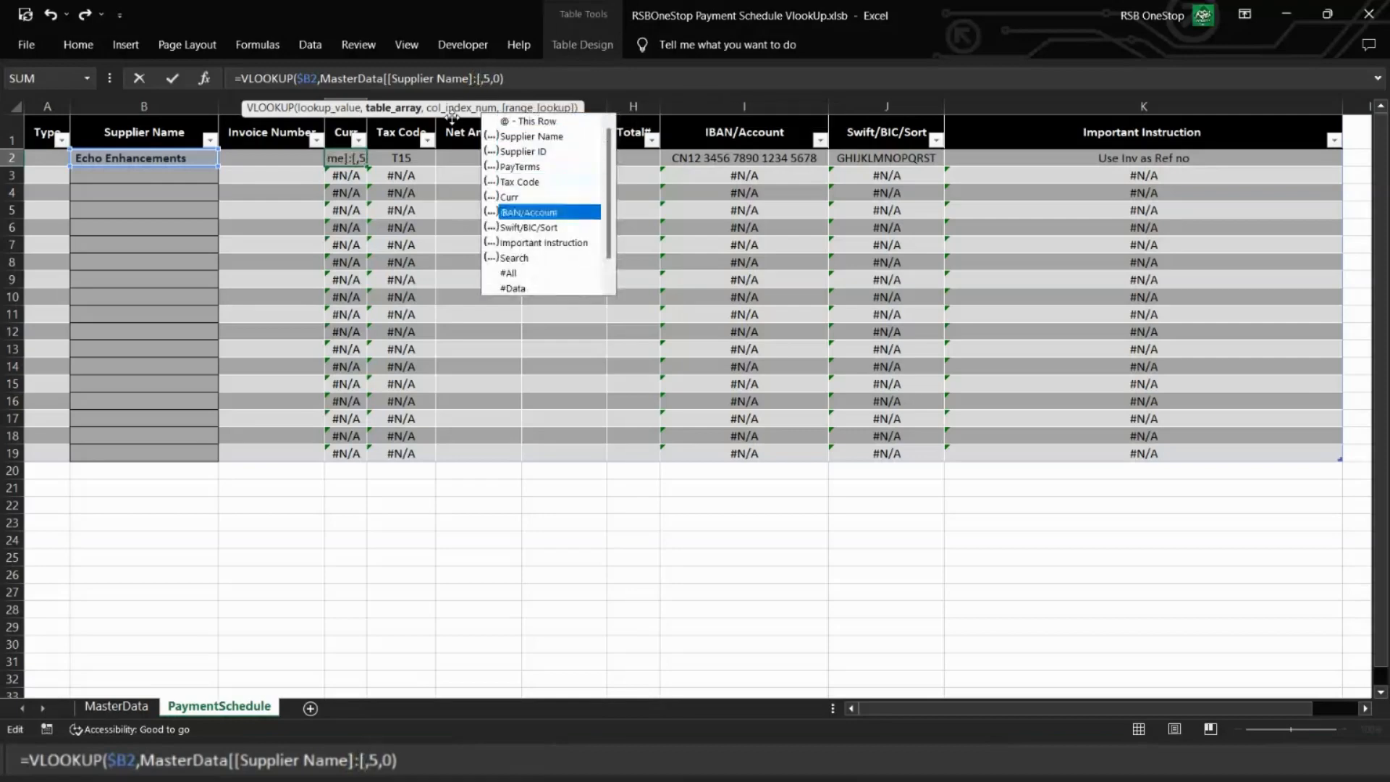
key("Tab")
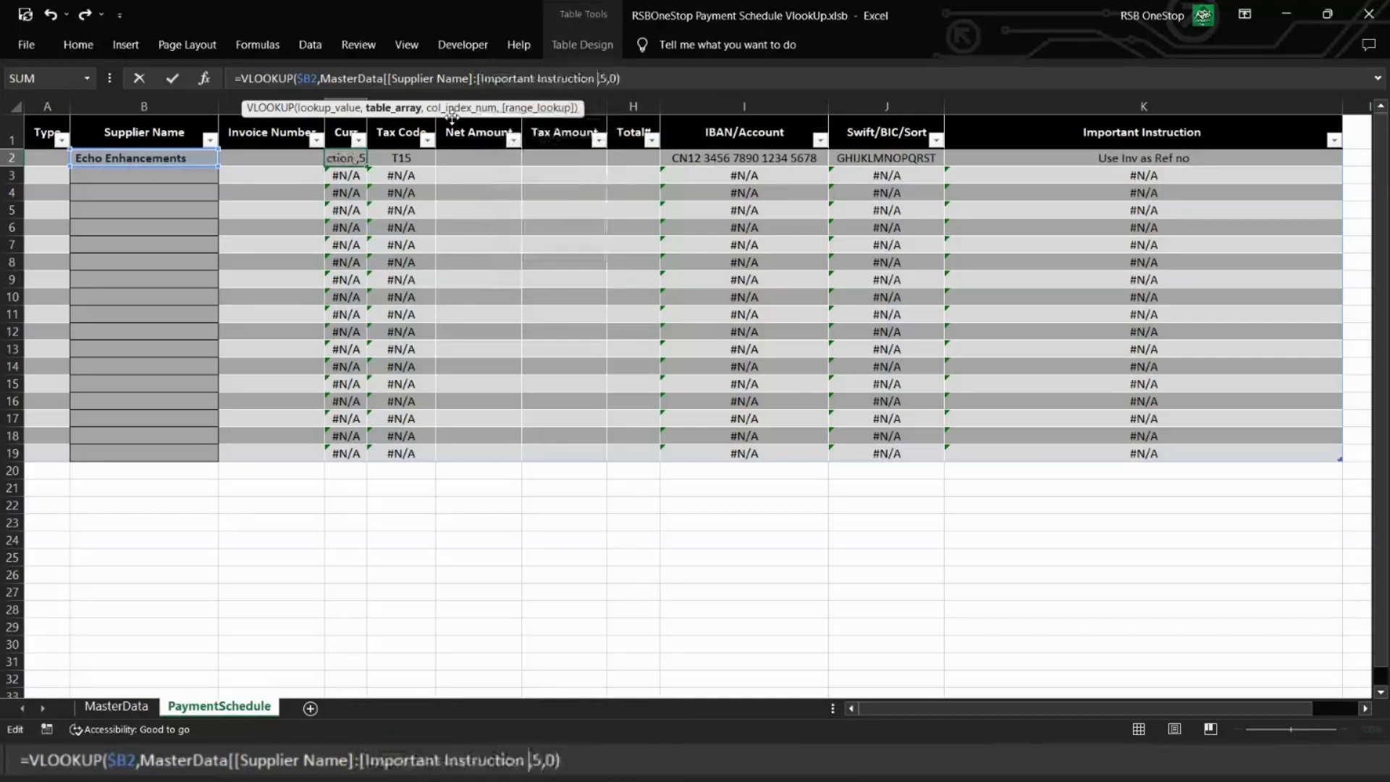
type("]]")
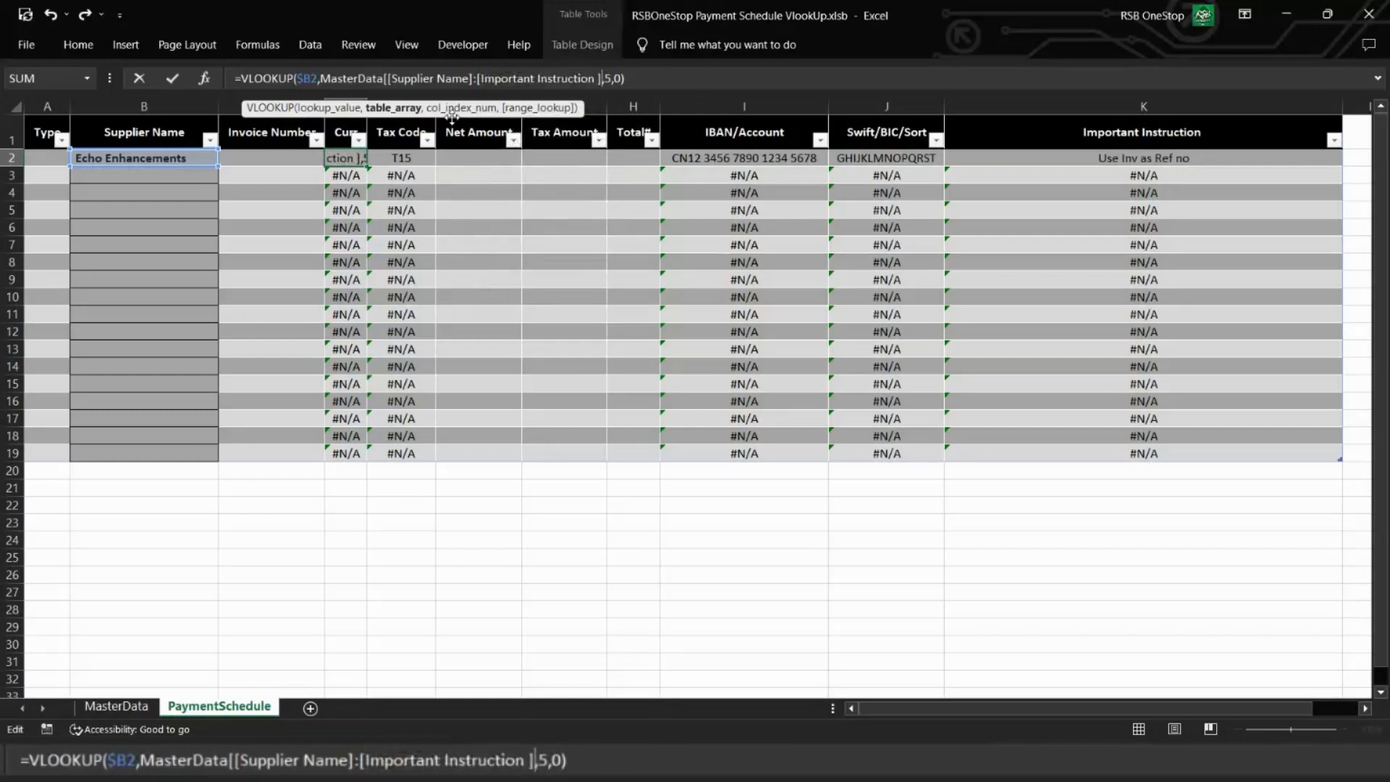
key("Return")
key("Up")
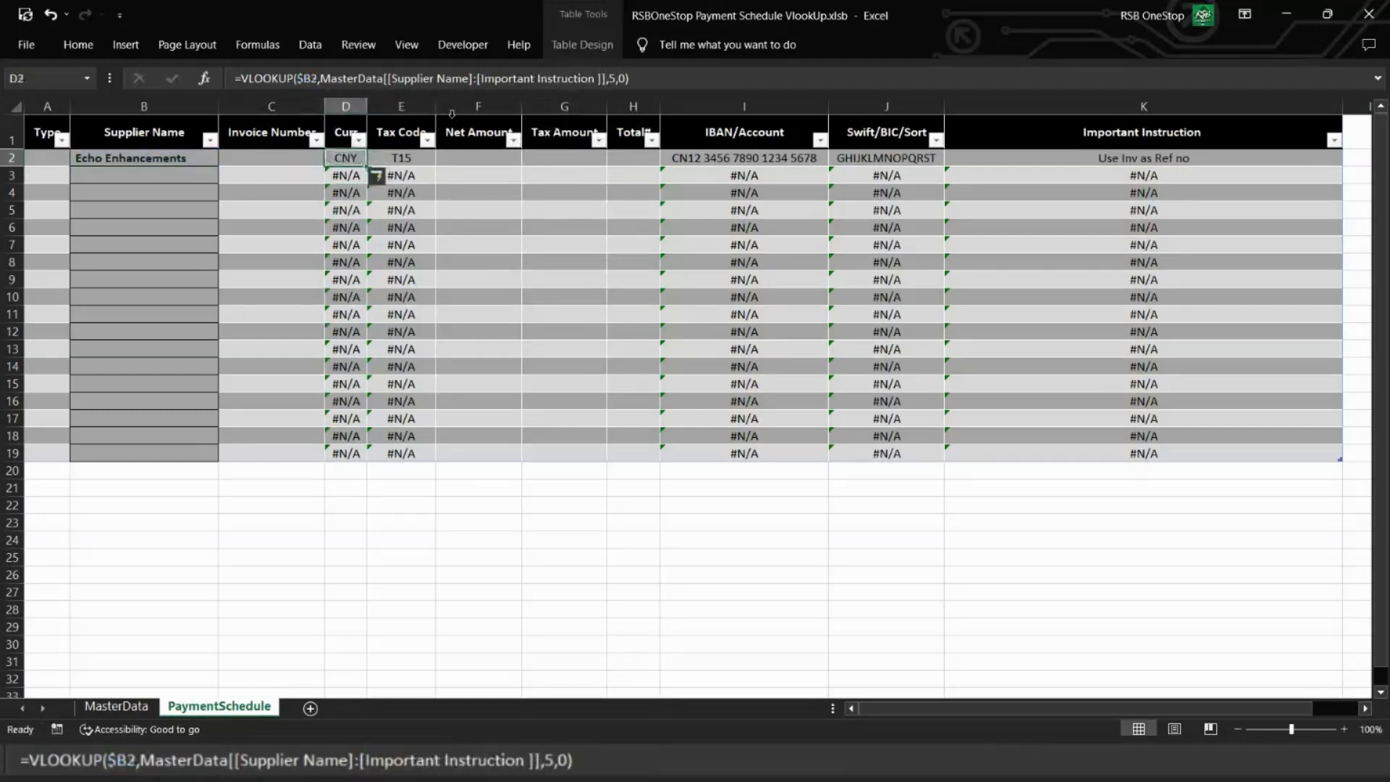
Step: Copy the Curr lookup from D2 to the Tax Code cell E2 and set its column index to 4
key("Right")
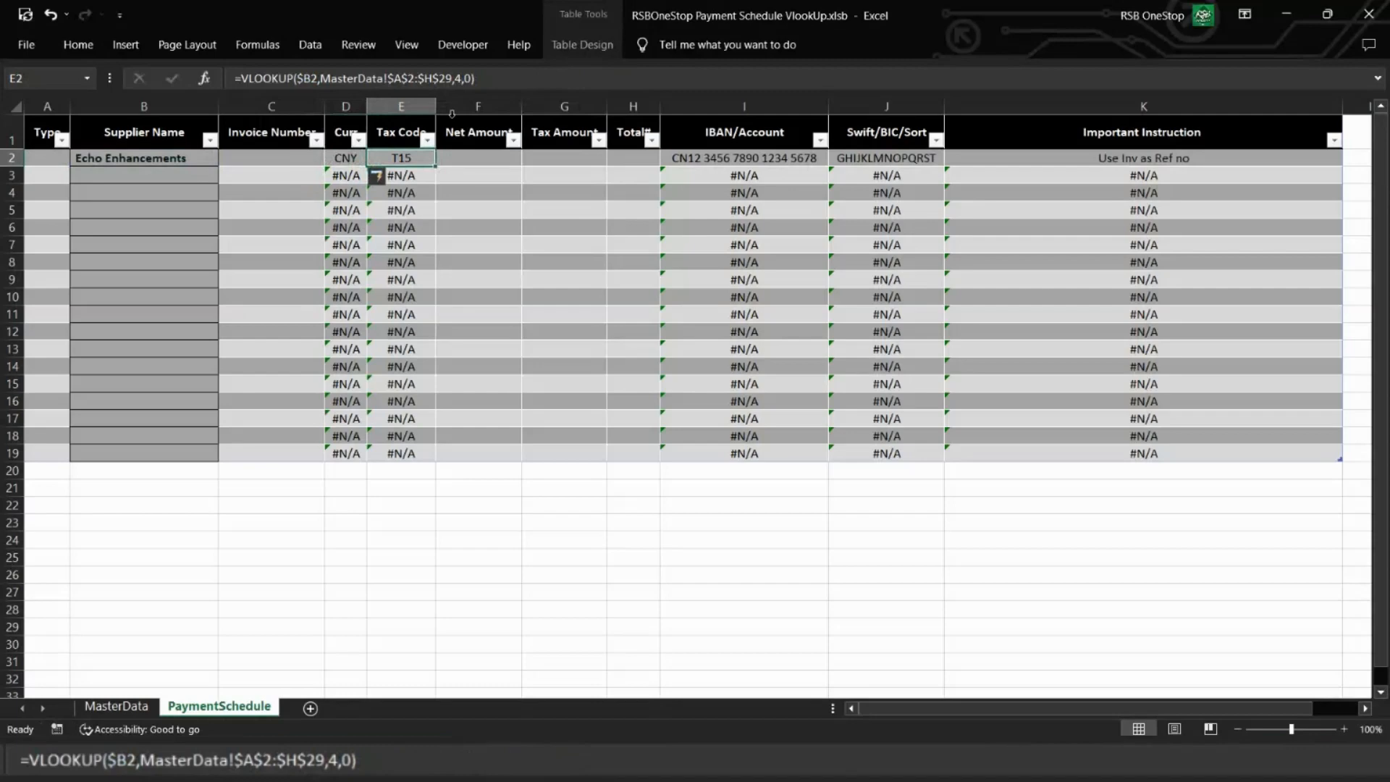
key("Left")
key("ctrl+c")
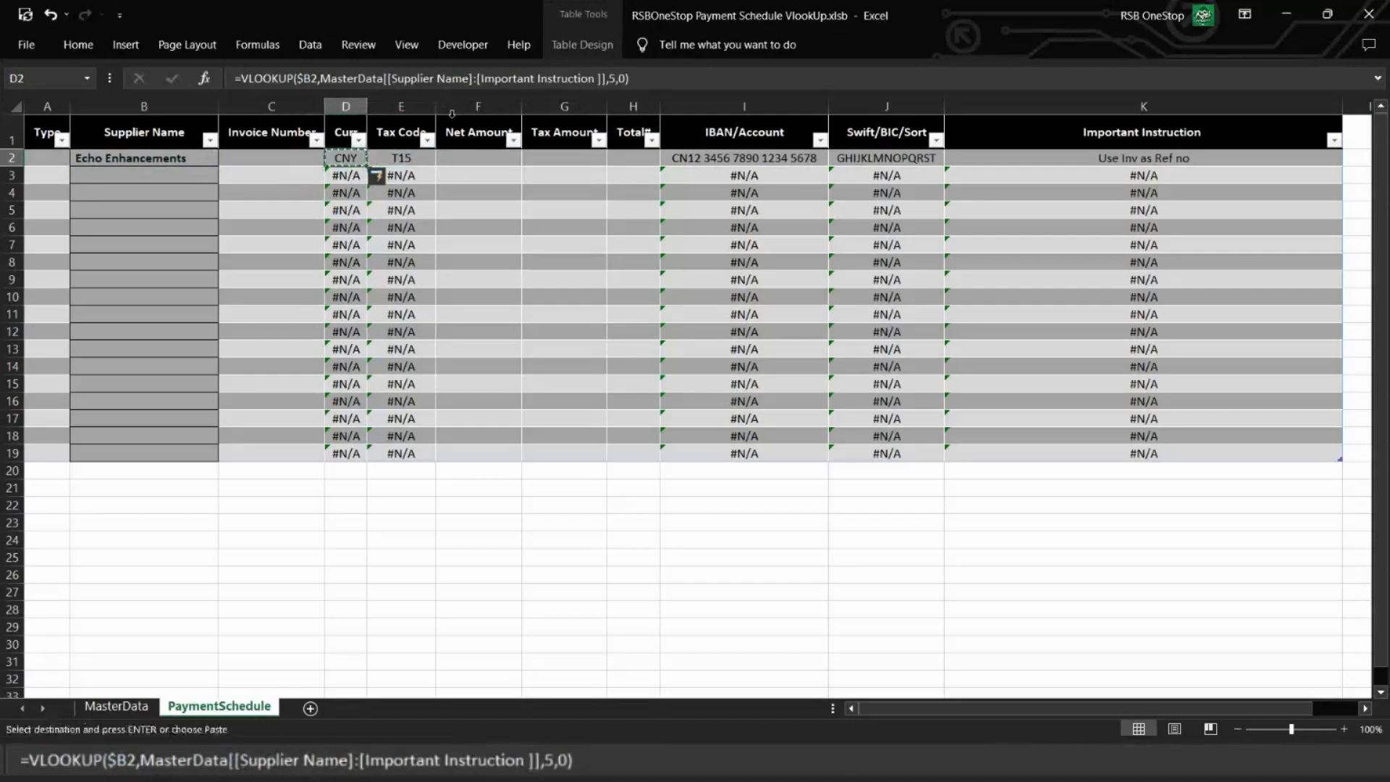
key("Right")
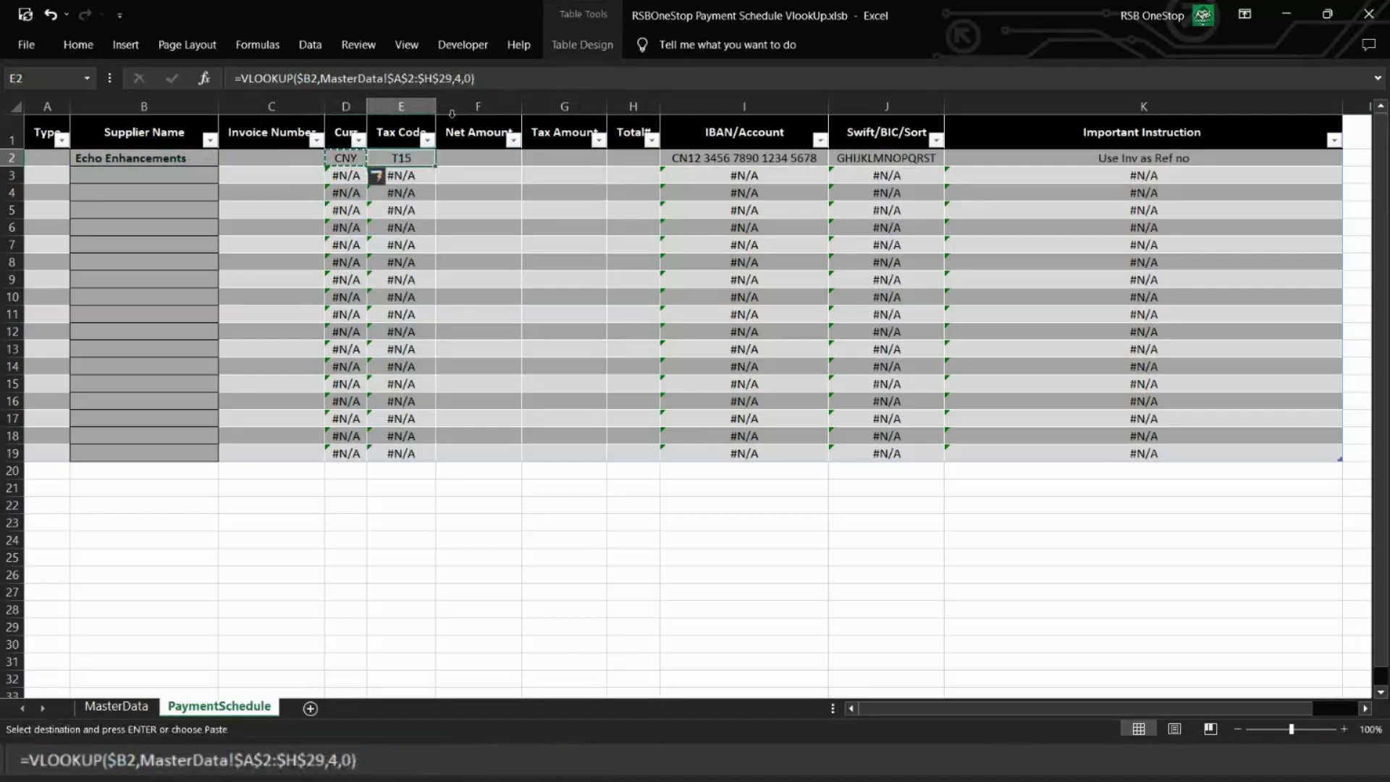
key("ctrl+v")
left_click(612, 78)
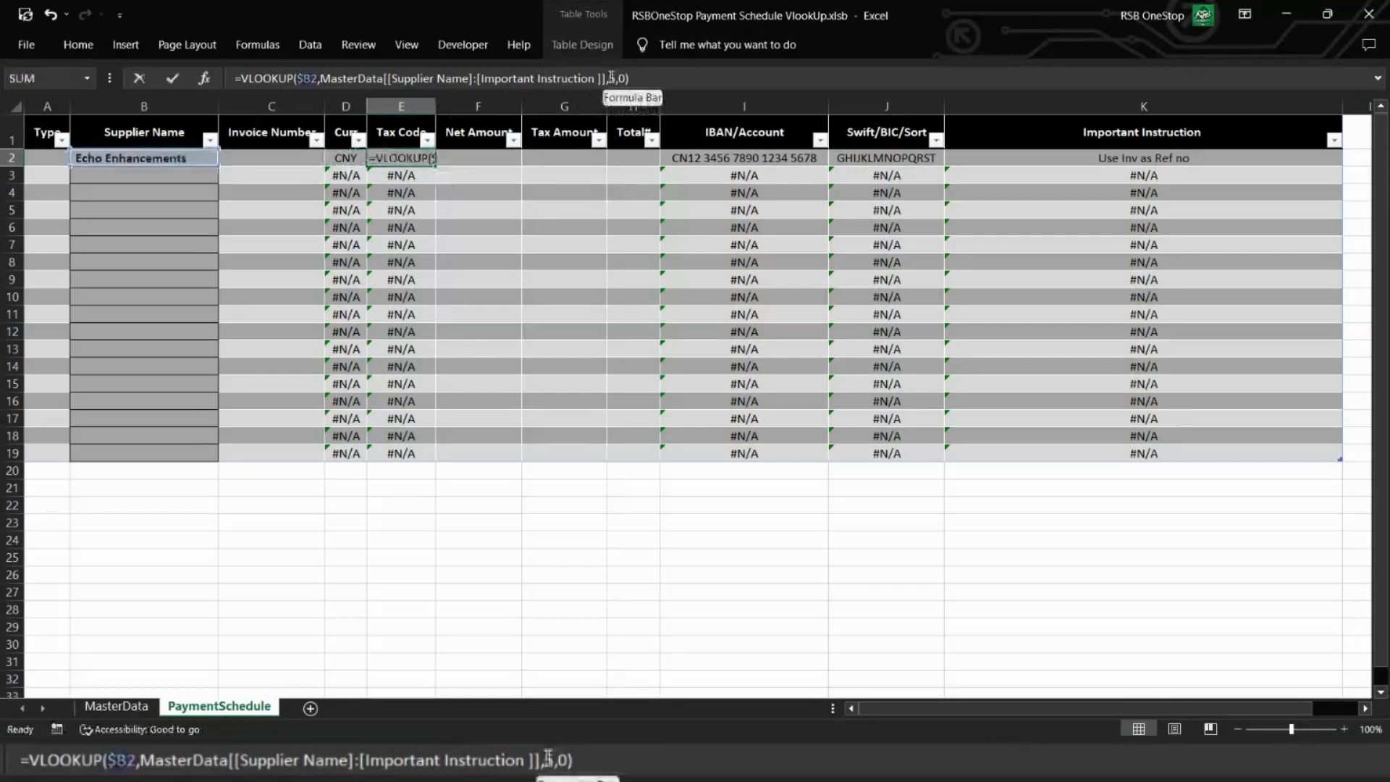
key("BackSpace")
type("4")
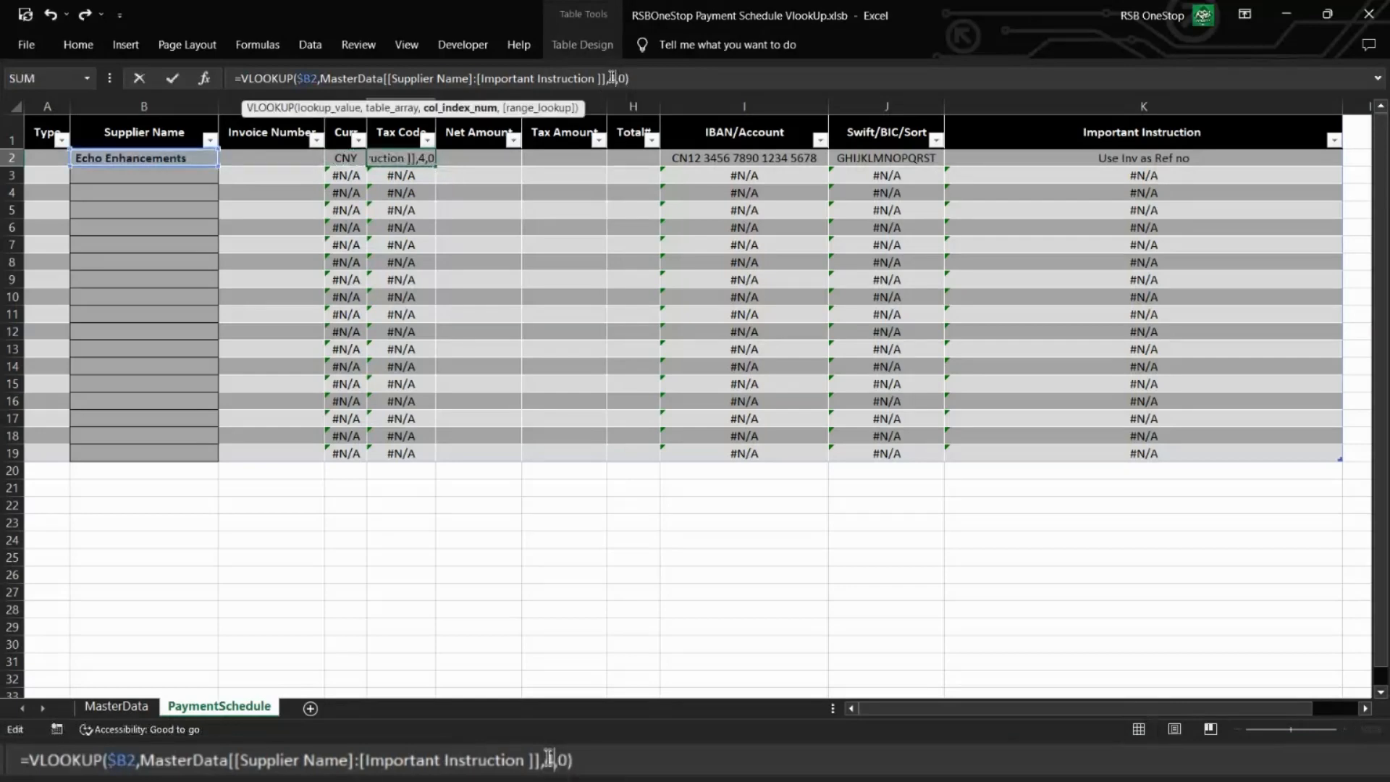
key("ctrl+Return")
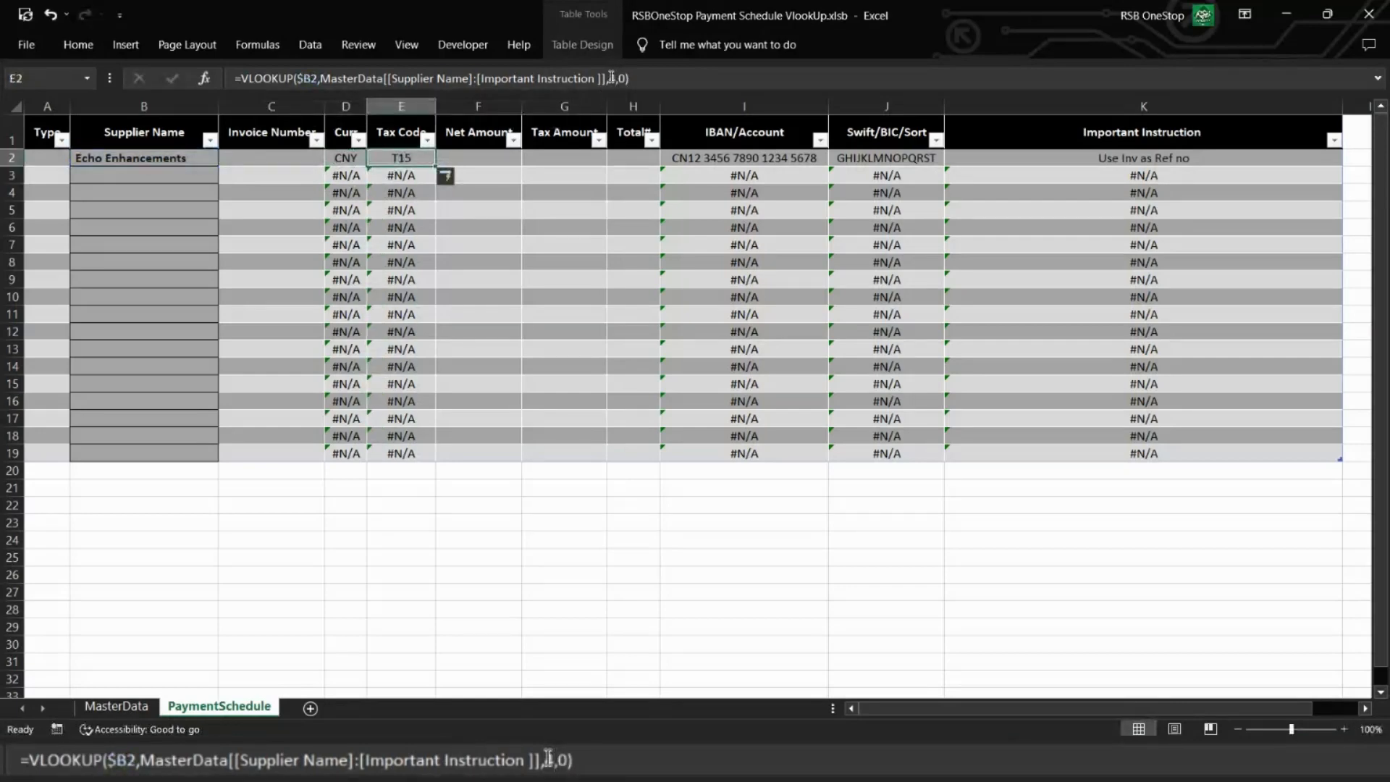
Step: Copy the table-reference lookup from E2 into I2:K2, replacing the fixed-range formulas
key("ctrl+c")
key("Right")
key("Right")
key("Right")
key("shift+Right")
key("shift+Right")
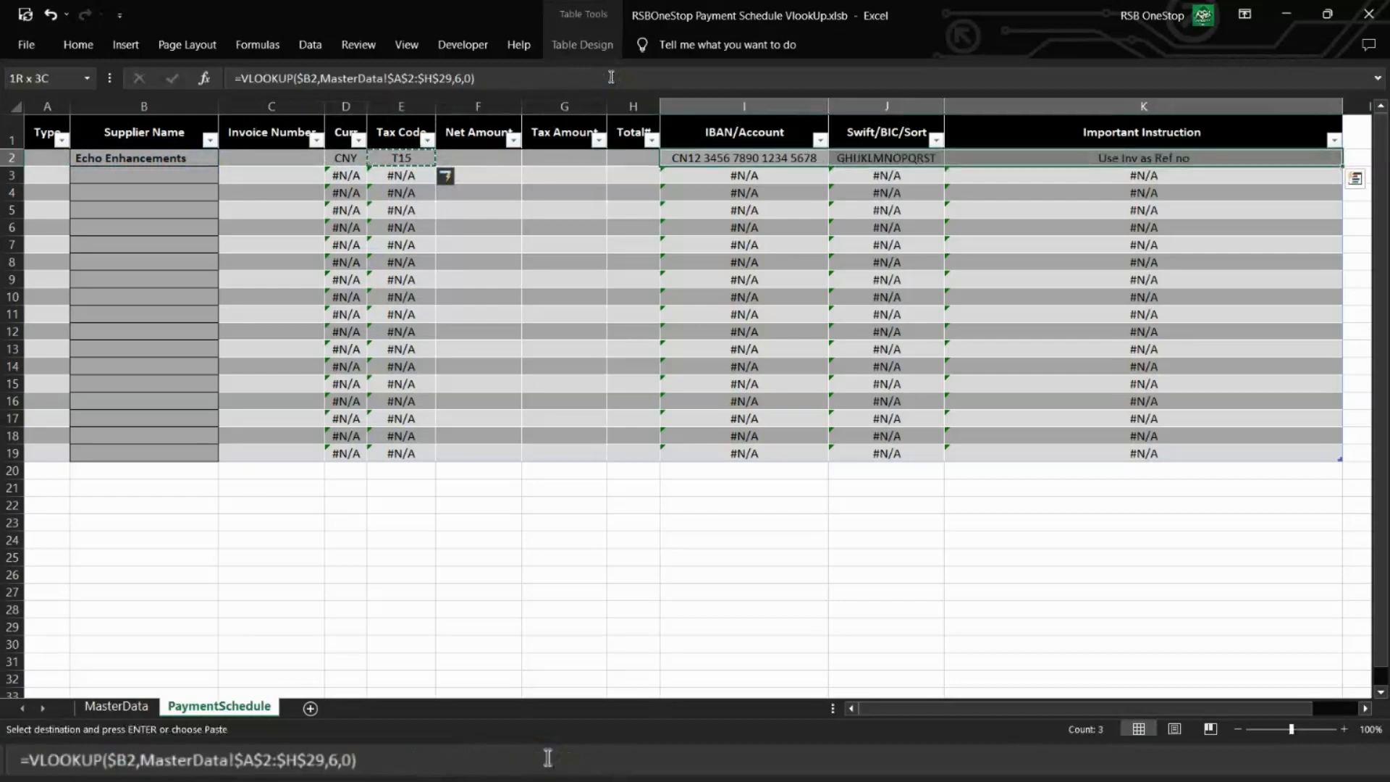
key("ctrl+v")
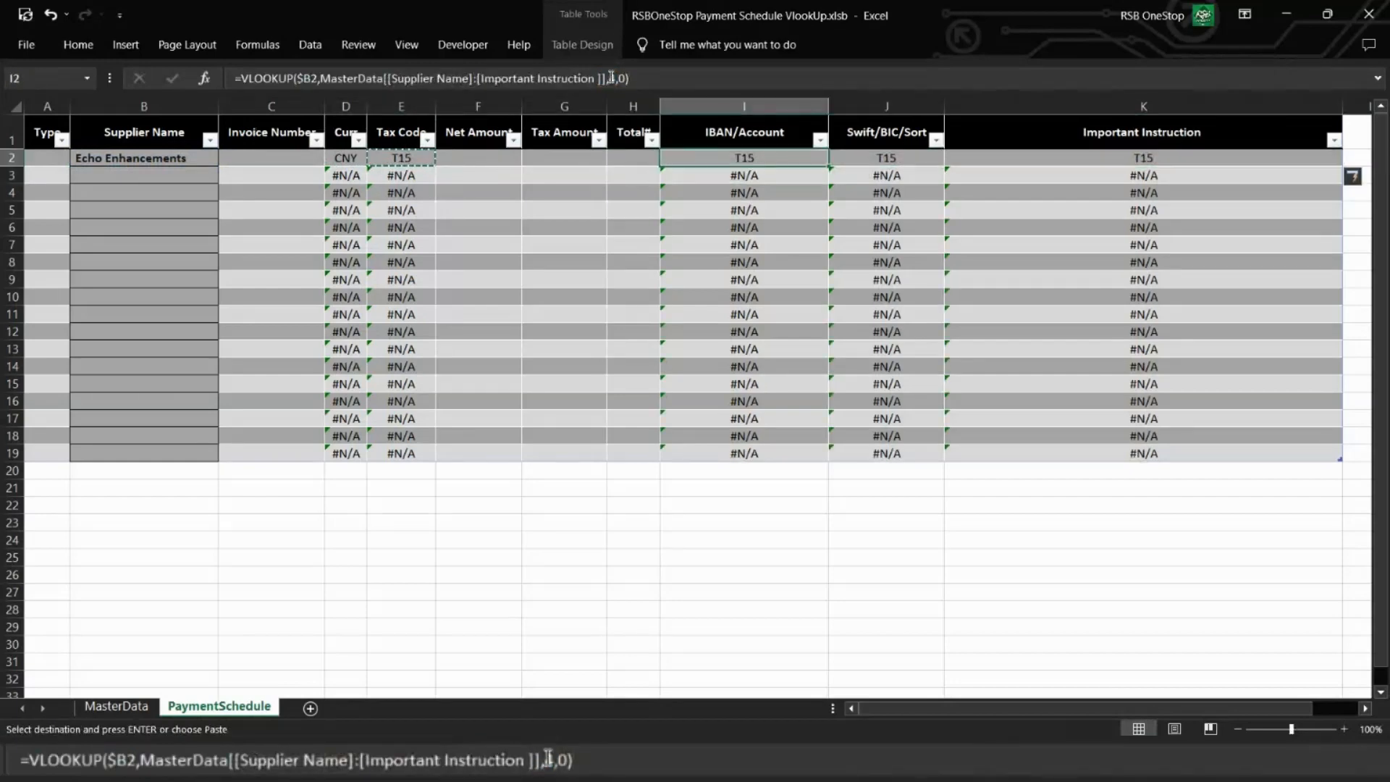
Step: Set the column index to 6 in the table-reference IBAN/Account lookup in I2
left_click(613, 78)
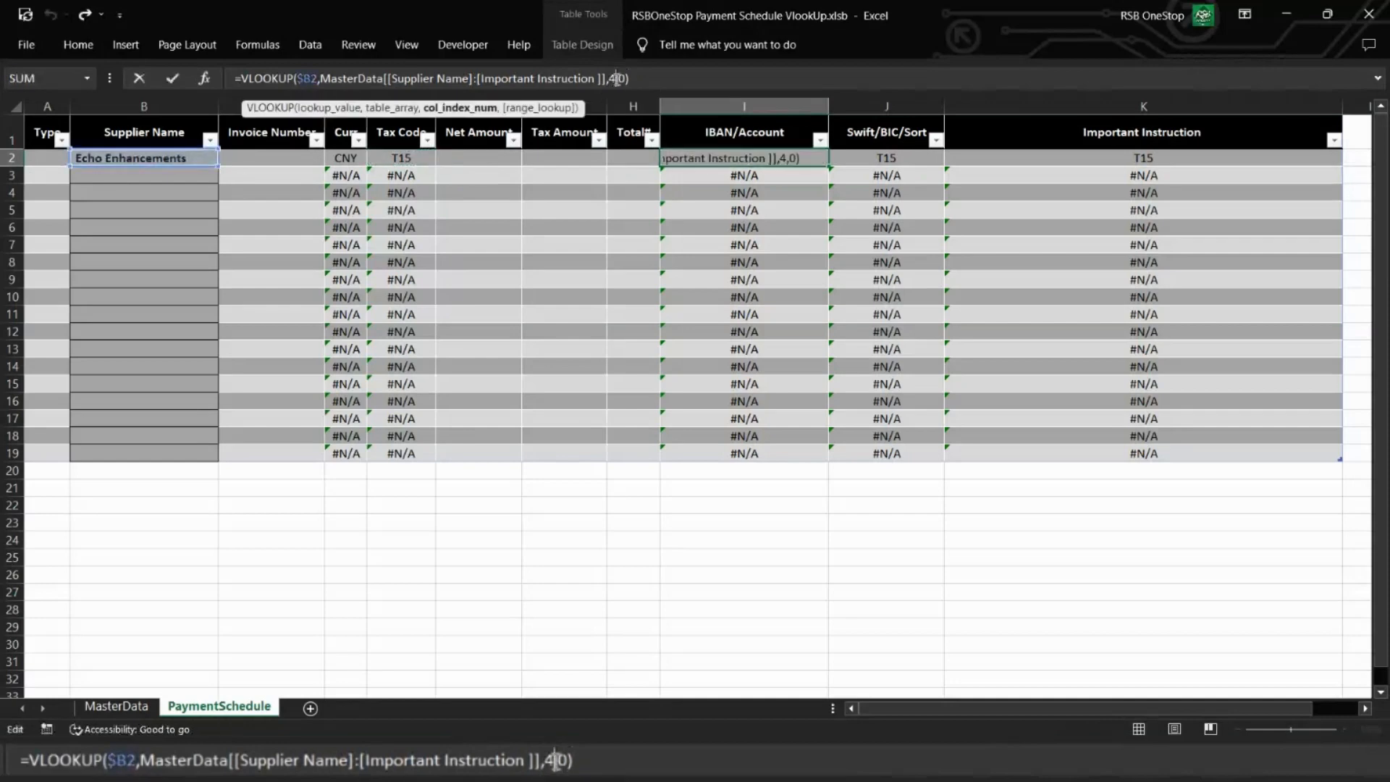
type("4")
key("Tab")
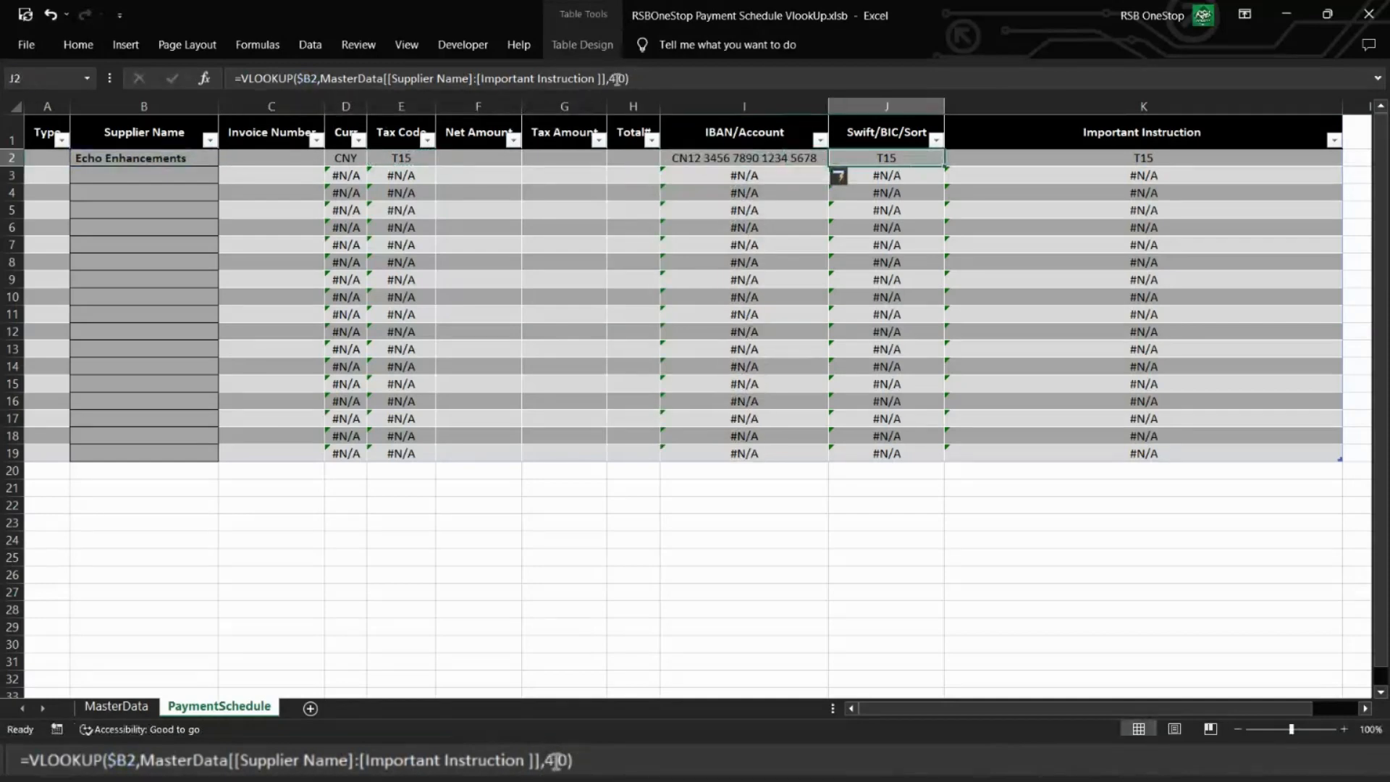
Step: Set the column index to 7 in the table-reference Swift/BIC/Sort lookup in J2
type("=")
key("ctrl+v")
key("ctrl+Return")
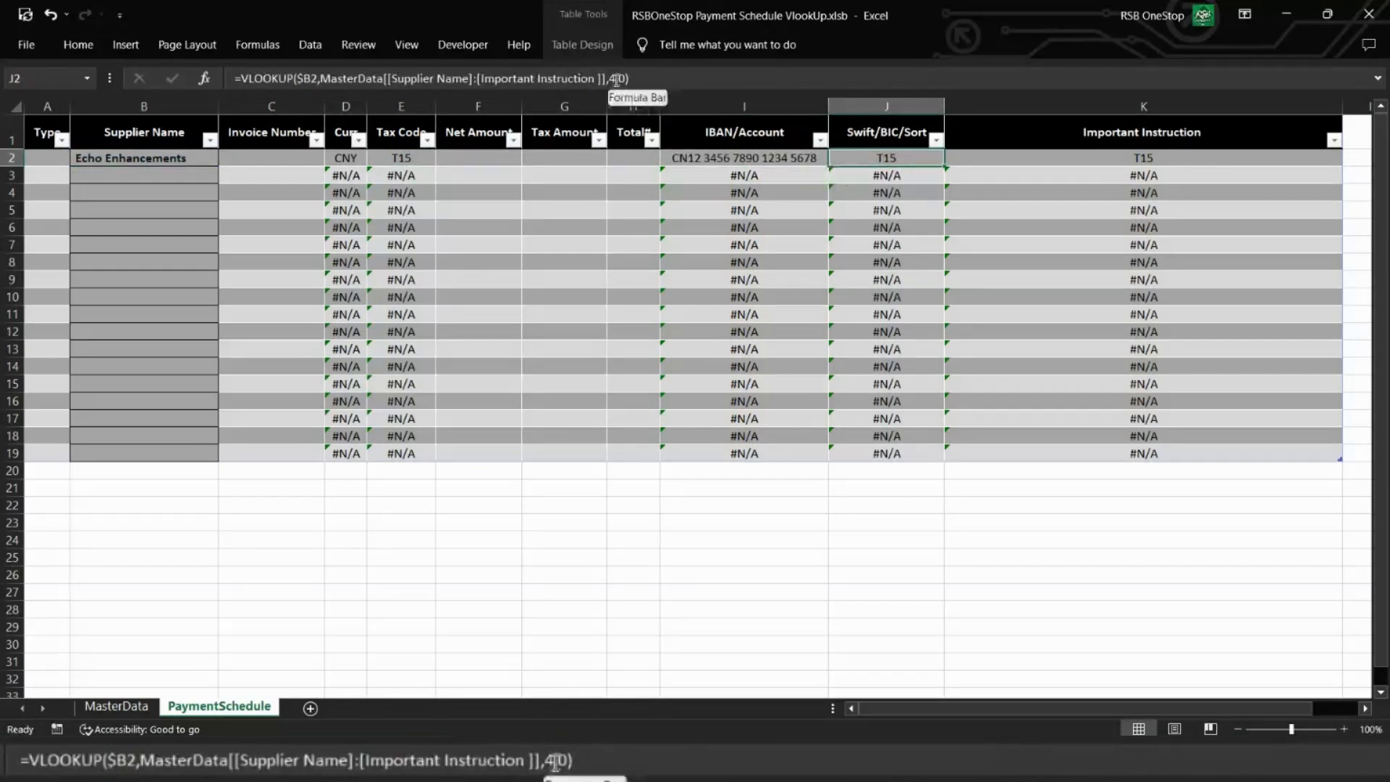
left_click(616, 79)
key("BackSpace")
type("7")
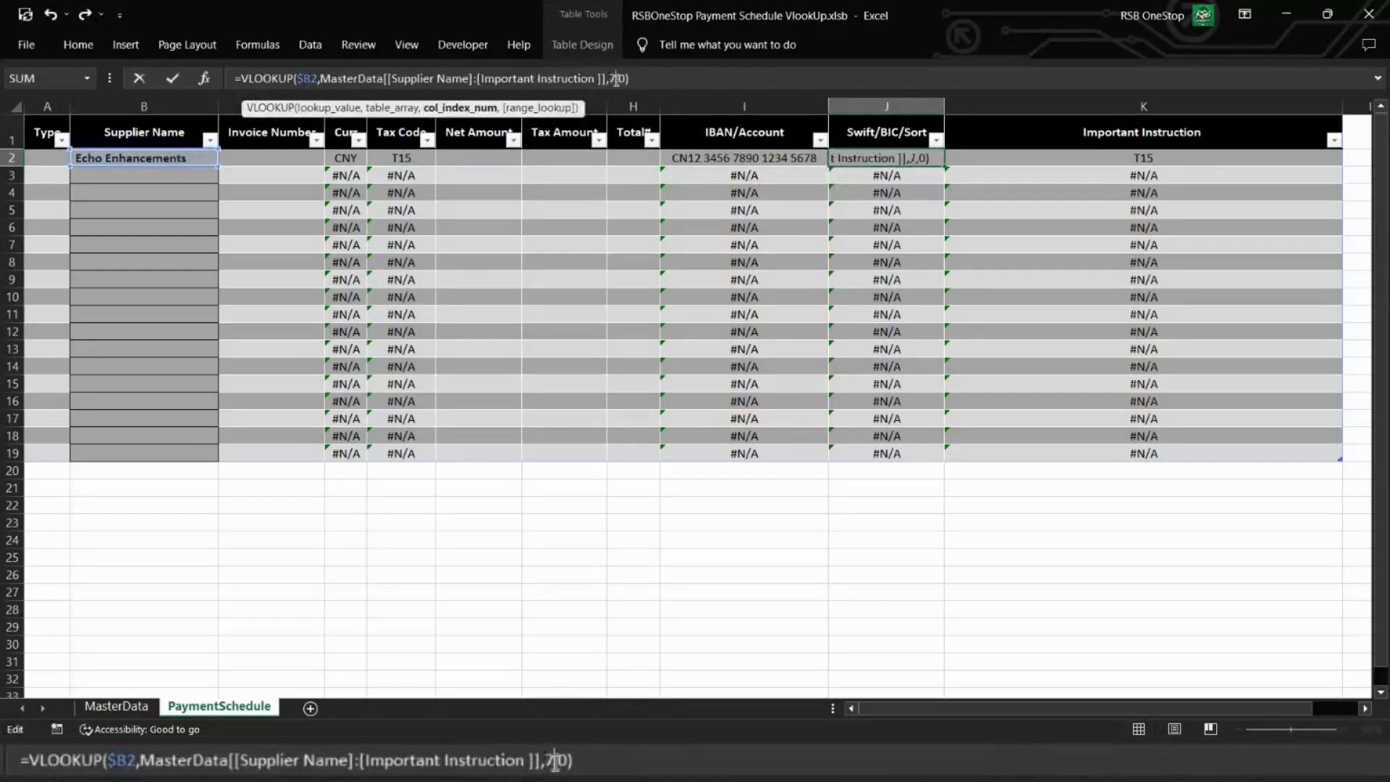
key("Return")
Step: Change the Important Instruction formula in K2 to =VLOOKUP($B2,MasterData[[Supplier Name]:[Important Instruction ]],8,0)
key("Up")
key("Right")
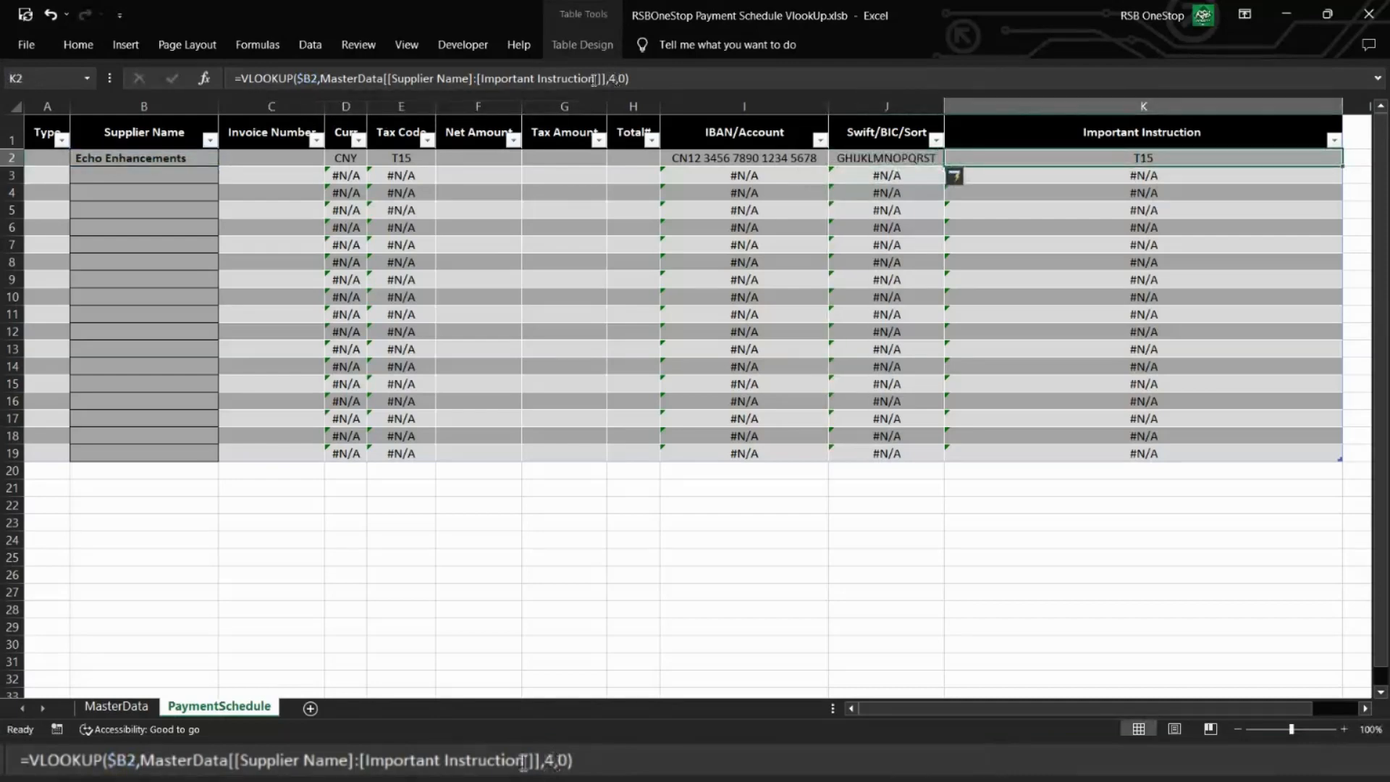
left_click(613, 77)
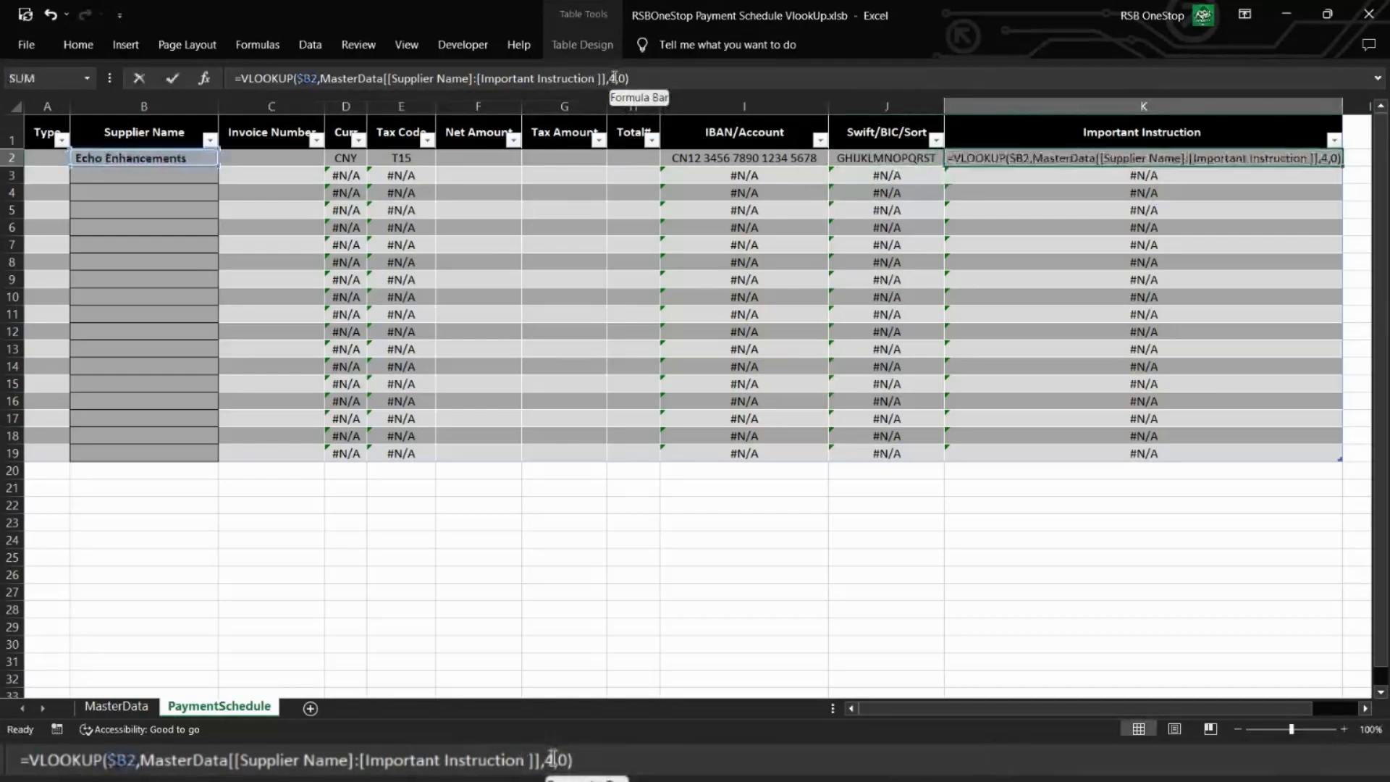
key("BackSpace")
type("8")
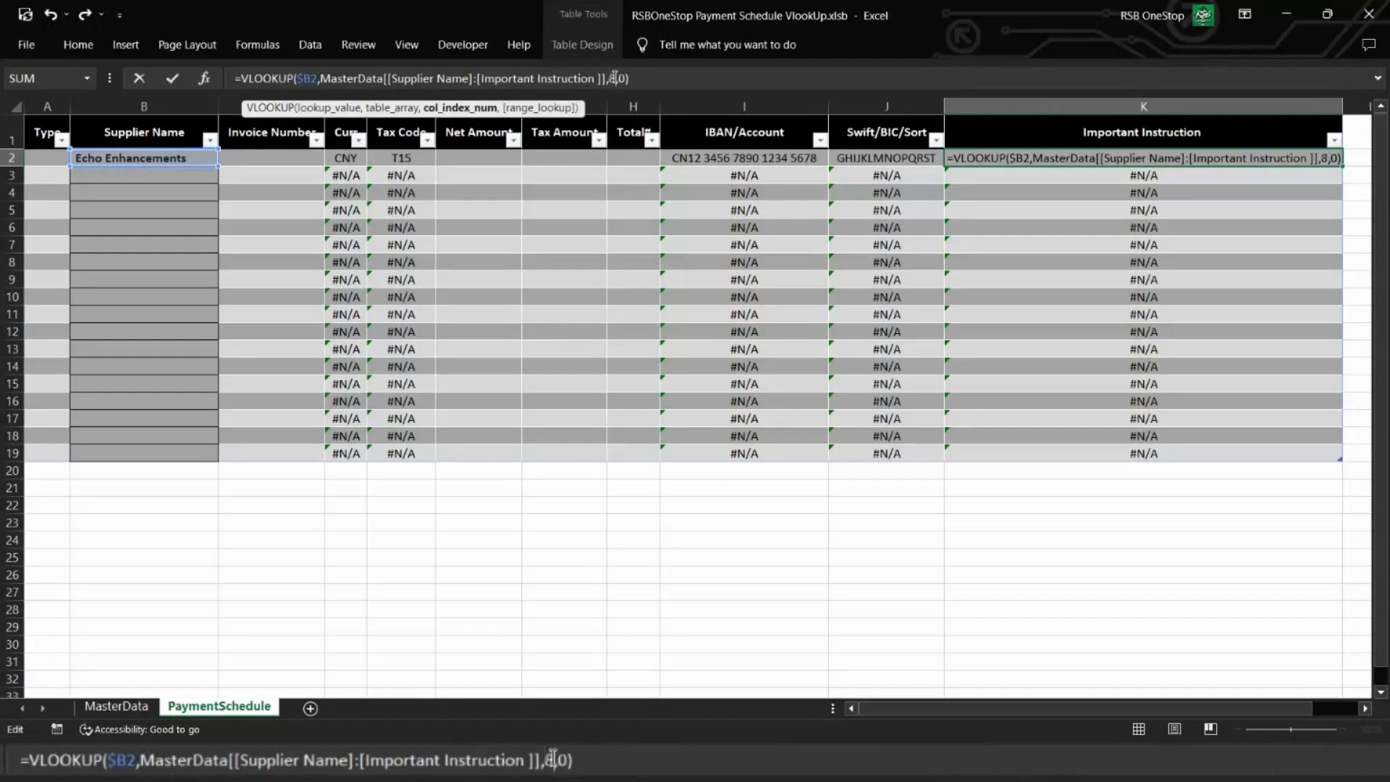
key("Return")
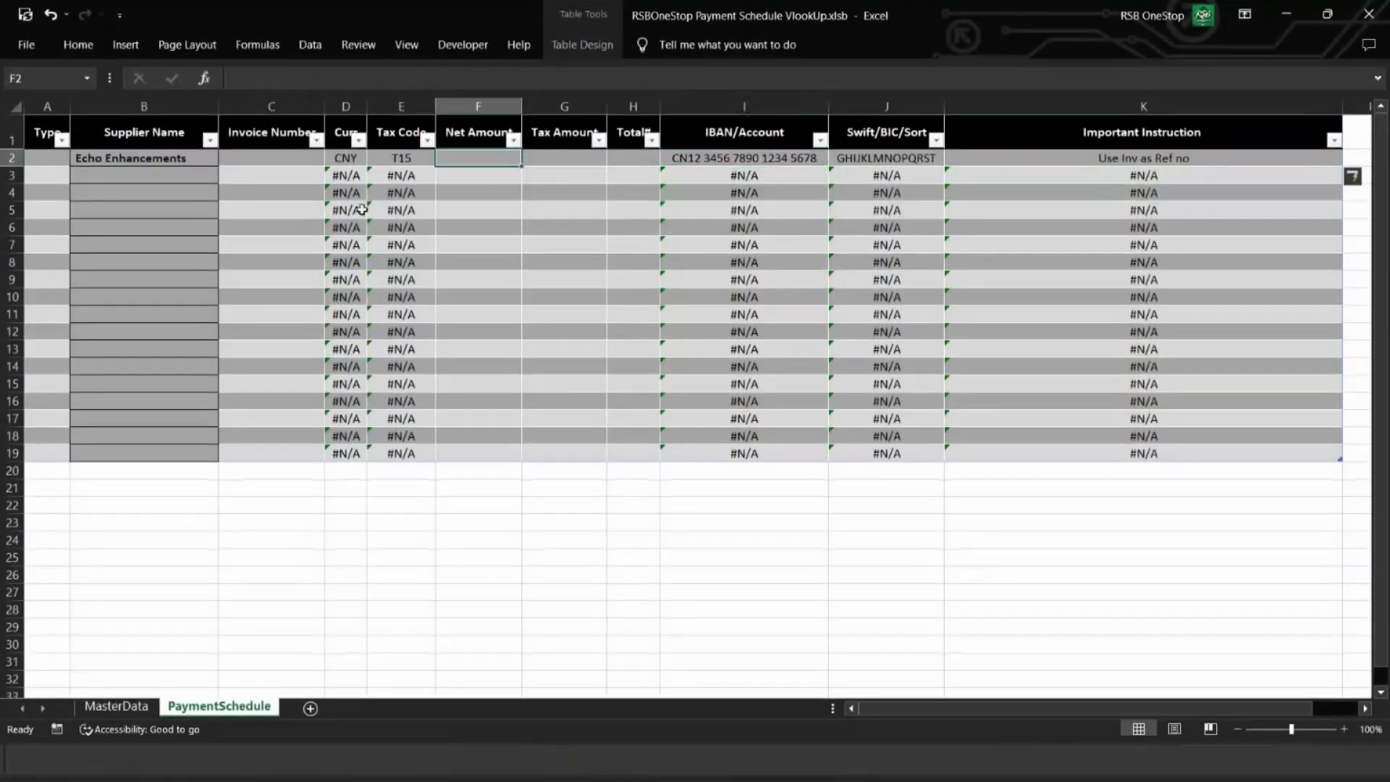
Step: Enter the suppliers Alpha Inc in B3 and Himalayan Hippos in B4 of the payment schedule
left_click(162, 175)
type("al")
key("Return")
key("Down")
type("h")
key("Return")
key("Up")
key("alt+Down")
key("Down")
key("Return")
key("Down")
type("h")
Step: Replace the stray entry in B5 with the supplier Kilo Logistics
key("Return")
key("Up")
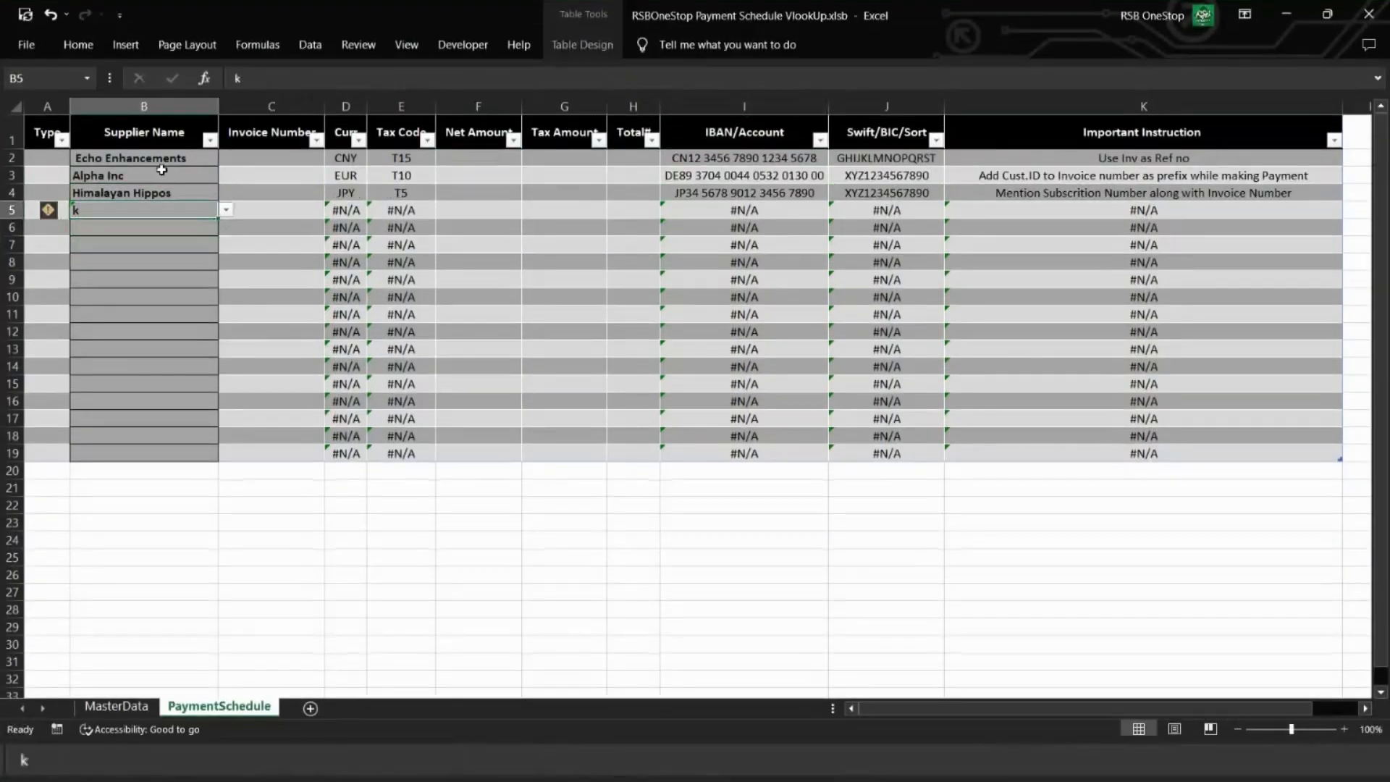
type("K")
key("Return")
key("Up")
key("Up")
key("Down")
key("Delete")
key("alt+Down")
key("Escape")
type("k")
key("Escape")
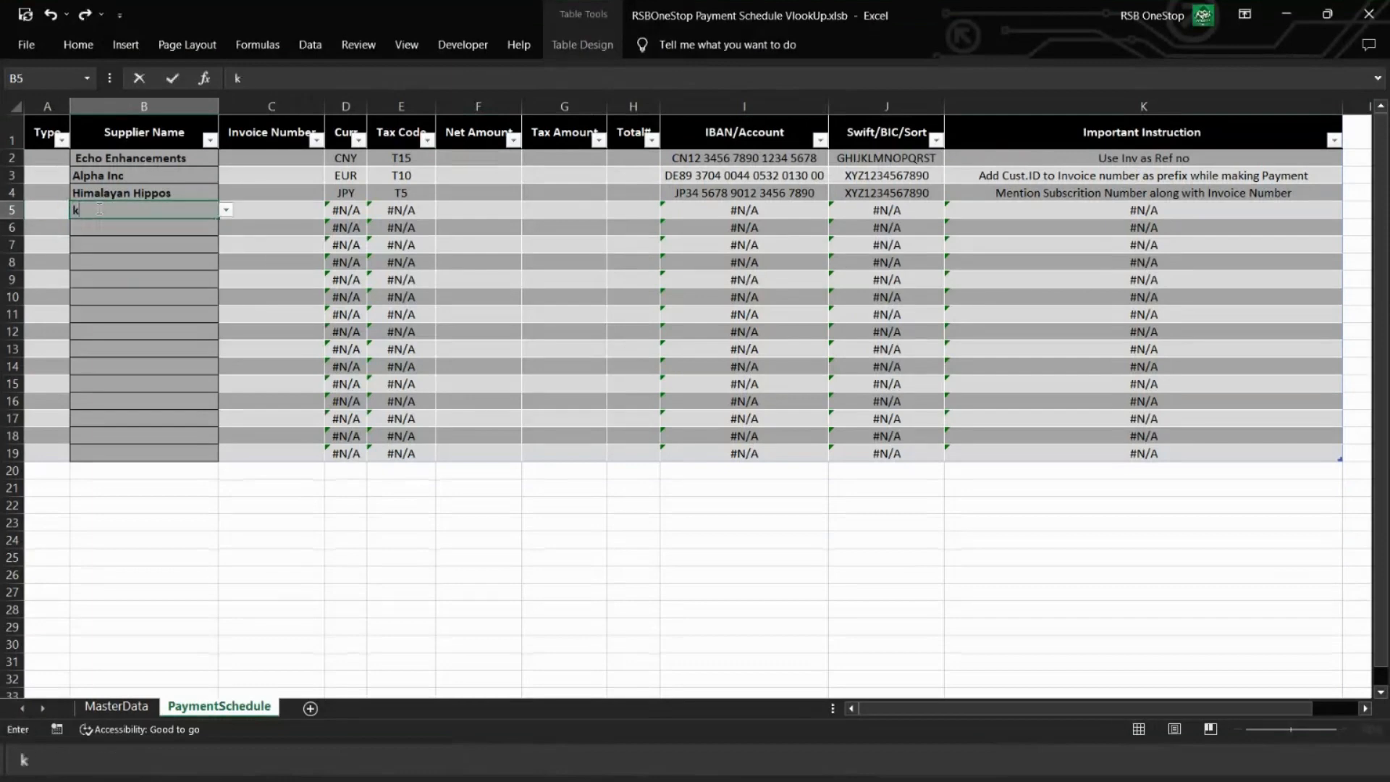
key("Escape")
type("k")
left_click(102, 223)
Step: Enter the supplier Mike's Motorcycles in B6
left_click(102, 225)
type("m")
left_click(149, 294)
left_click(118, 246)
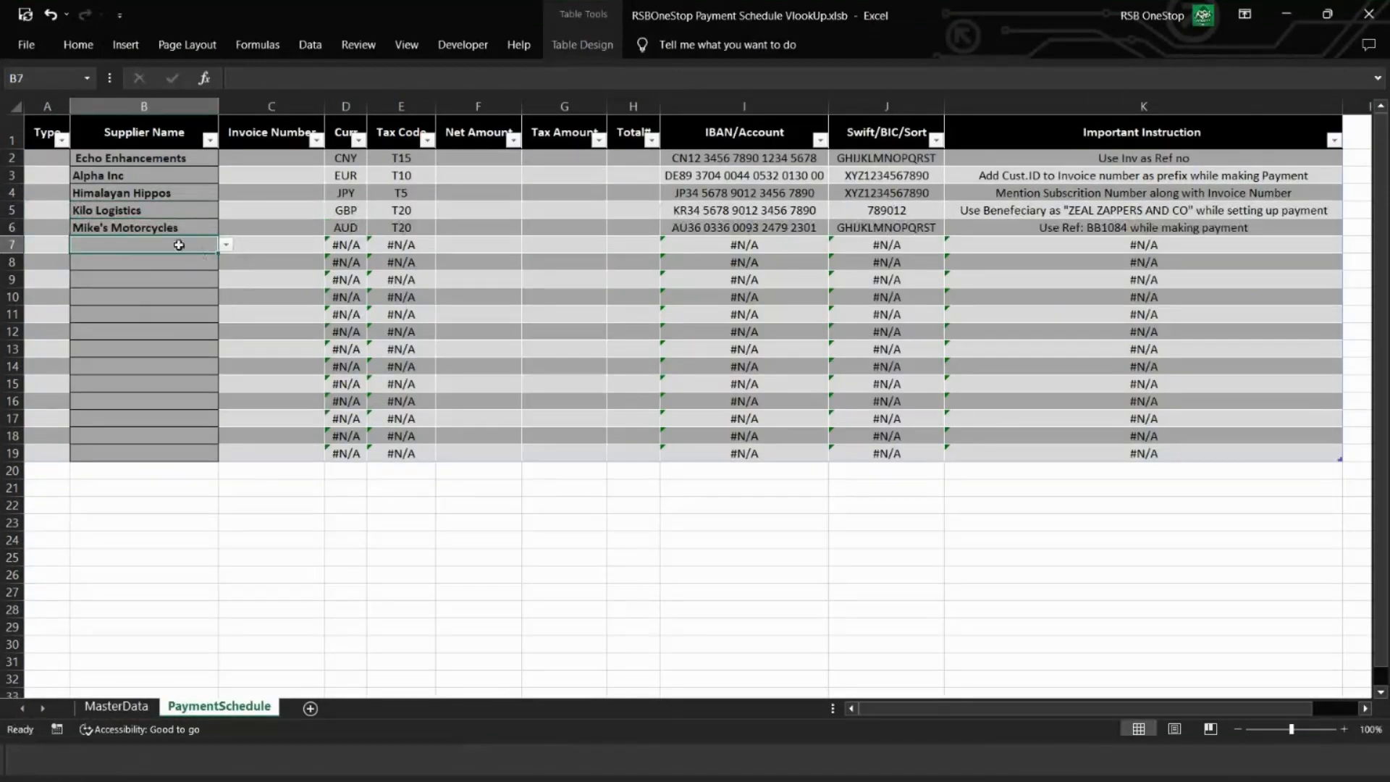
Step: Choose the suppliers Golf Gadgets for B7 and Foxtrot Financing for B8
left_click(226, 245)
left_click(152, 335)
left_click(226, 262)
left_click(152, 340)
Step: Enter the suppliers Delta Developments in B9 and Whiskey Wonders in B10
left_click(176, 281)
type("d")
left_click(184, 294)
left_click(181, 296)
type("w")
left_click(129, 312)
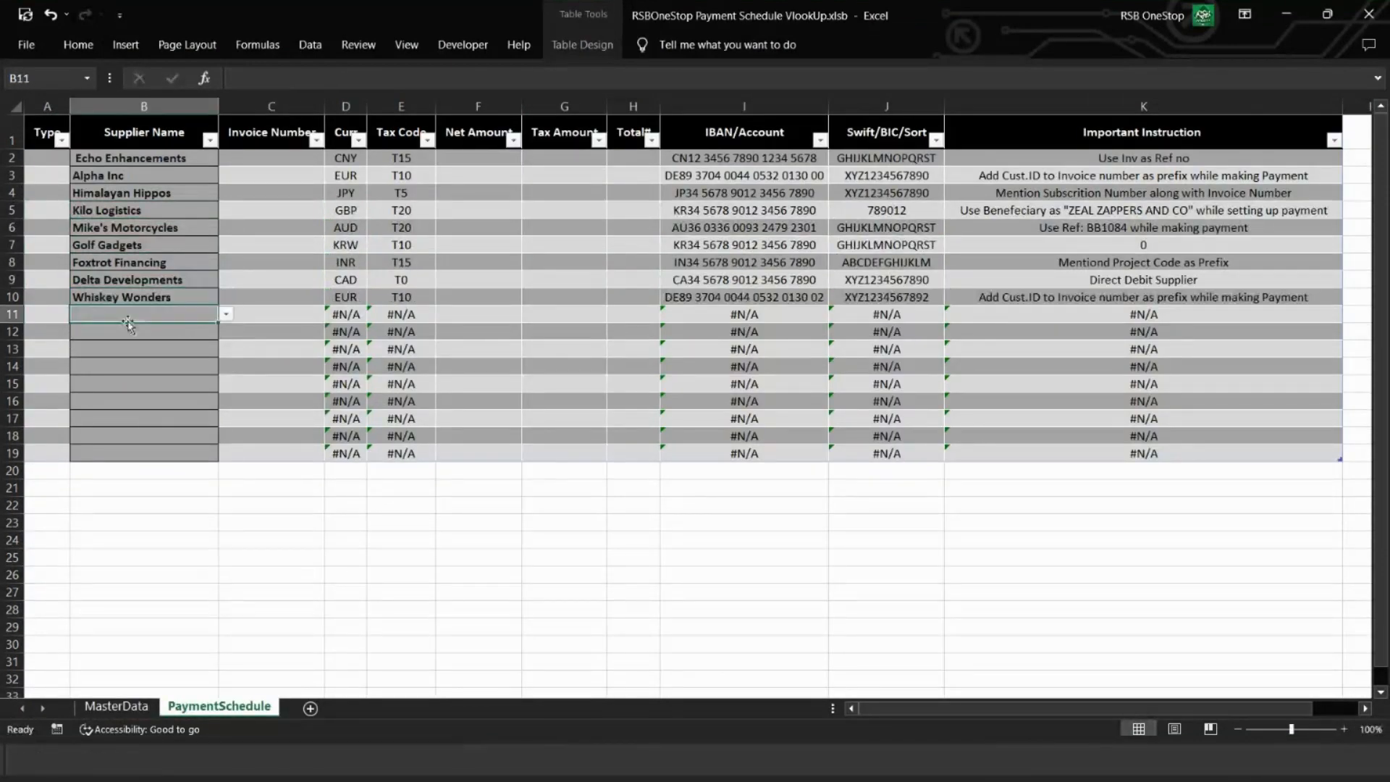
Step: Choose the suppliers Ultimate Uniforms for B11 and Zulu Zenith for B12
left_click(226, 314)
left_click(145, 391)
left_click(123, 332)
left_click(226, 331)
scroll(182, 374, "down", 10)
left_click(181, 396)
Step: Choose the suppliers Bravo Businesses for B13 and Insightful Freight for B14
left_click(185, 349)
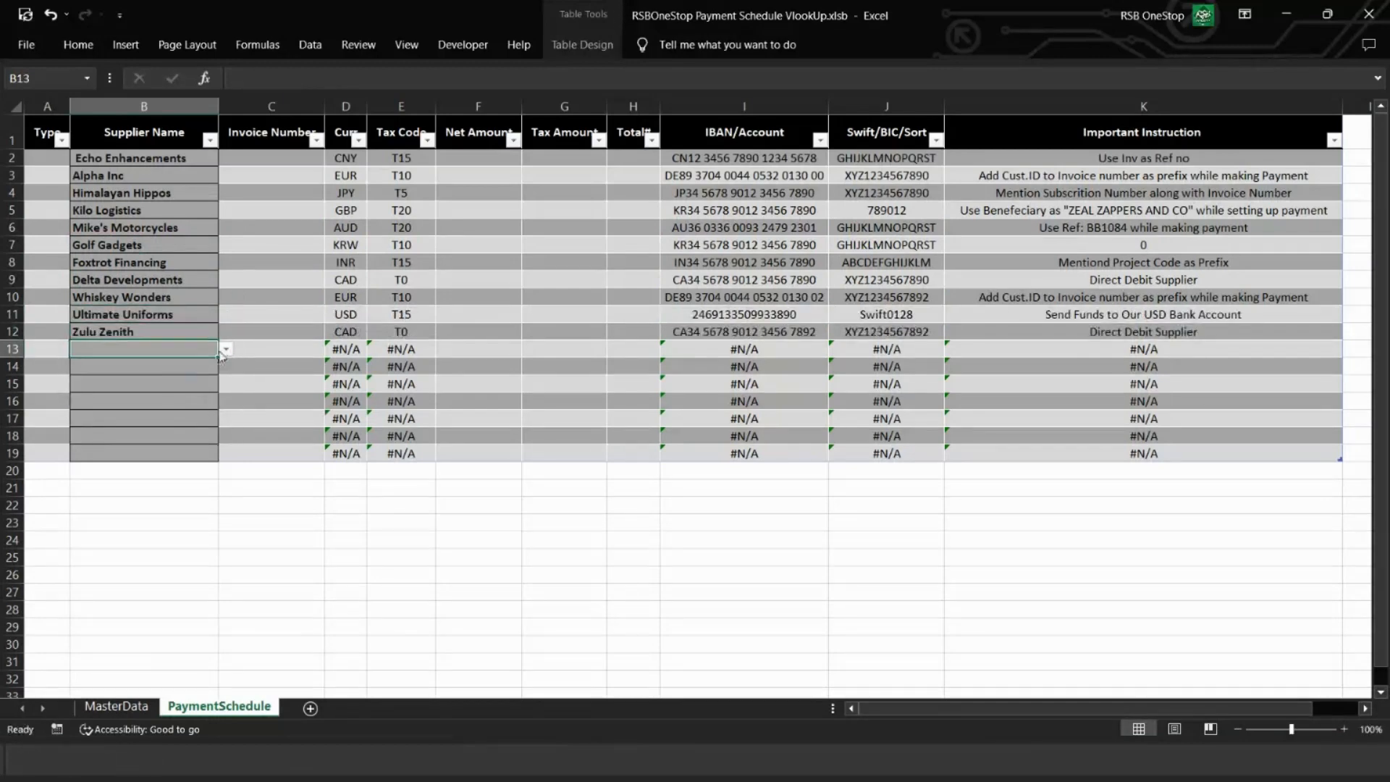
left_click(226, 350)
left_click(167, 377)
left_click(226, 366)
left_click(163, 430)
Step: Choose the suppliers Nancy Nails for B15 and Office Supplies for B16
left_click(226, 383)
left_click(162, 448)
left_click(226, 401)
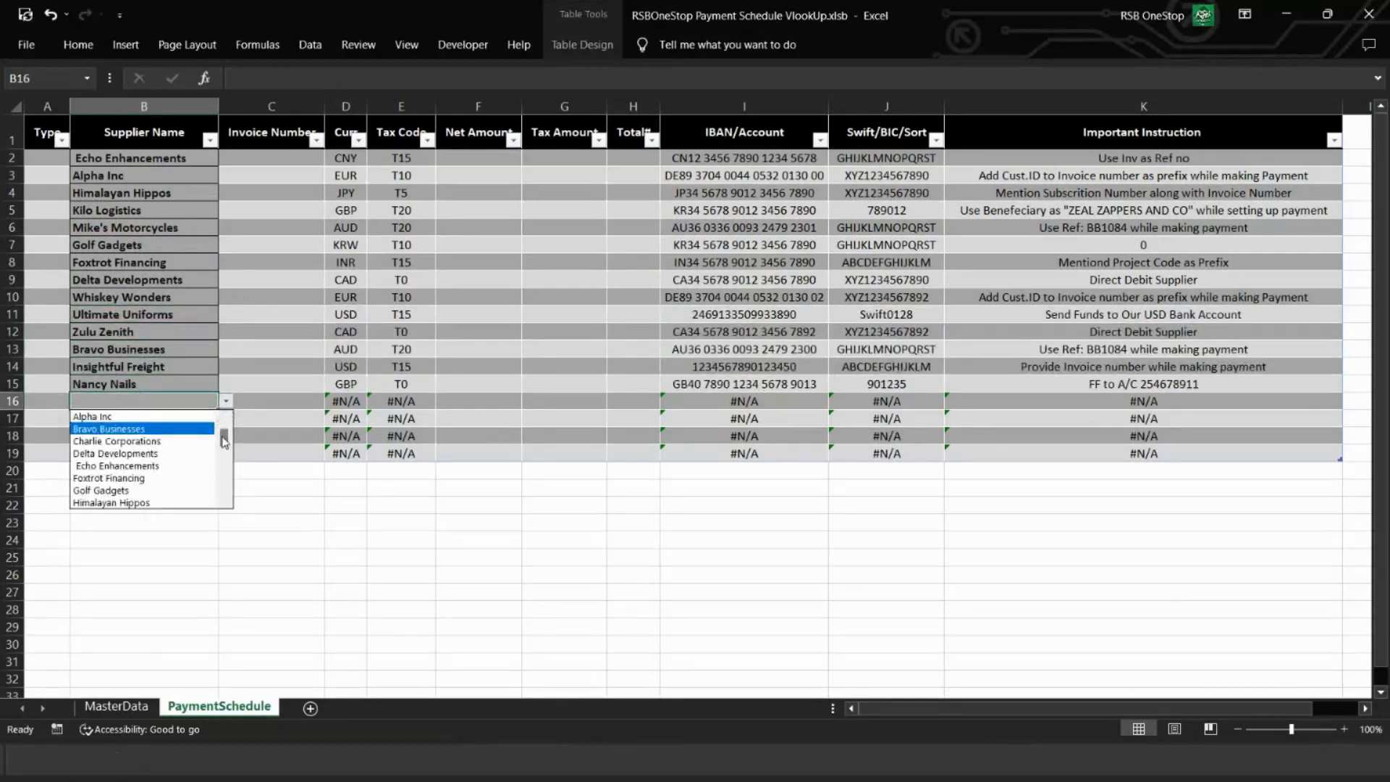
left_click(161, 440)
left_click(157, 422)
Step: Wrap the currency lookup in D2 in IFERROR with an empty string "" as the error value
left_click(346, 158)
left_click(688, 77)
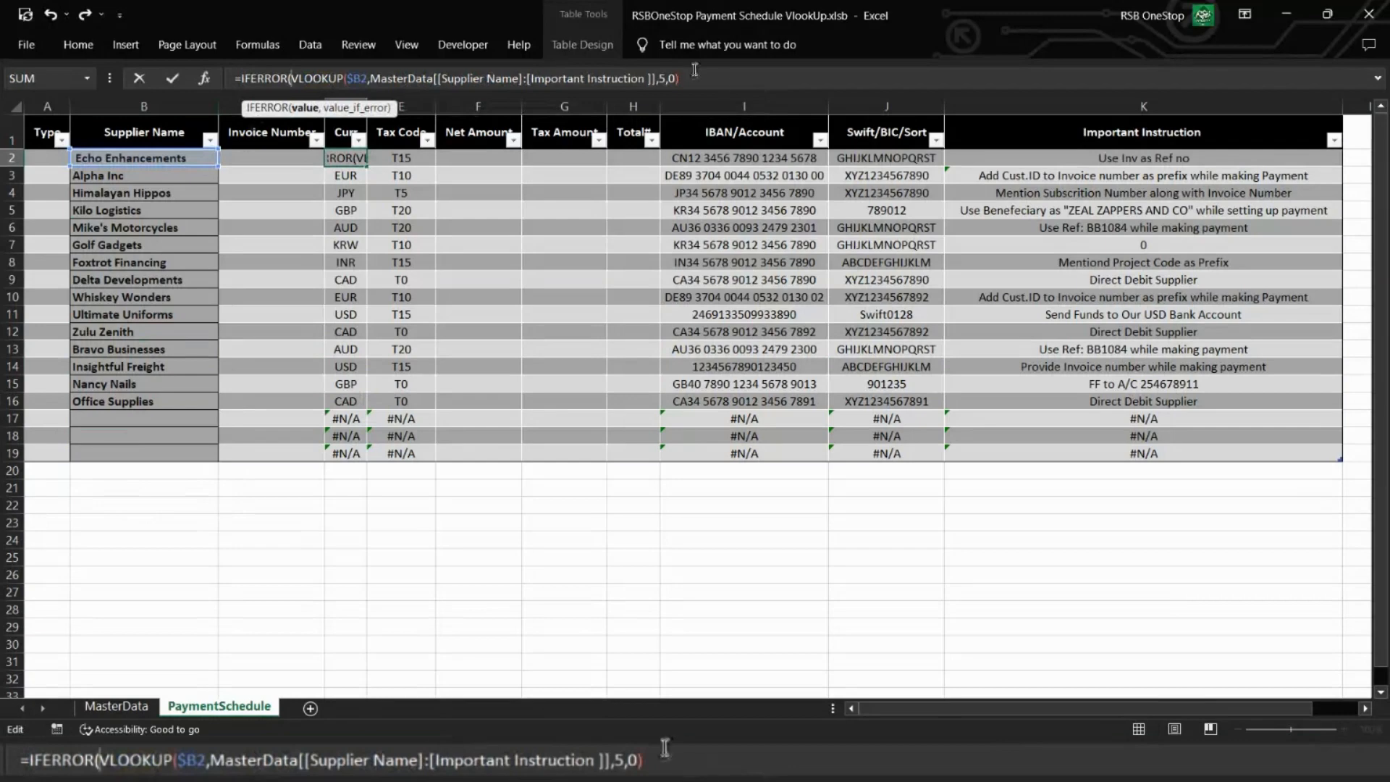
type(",")
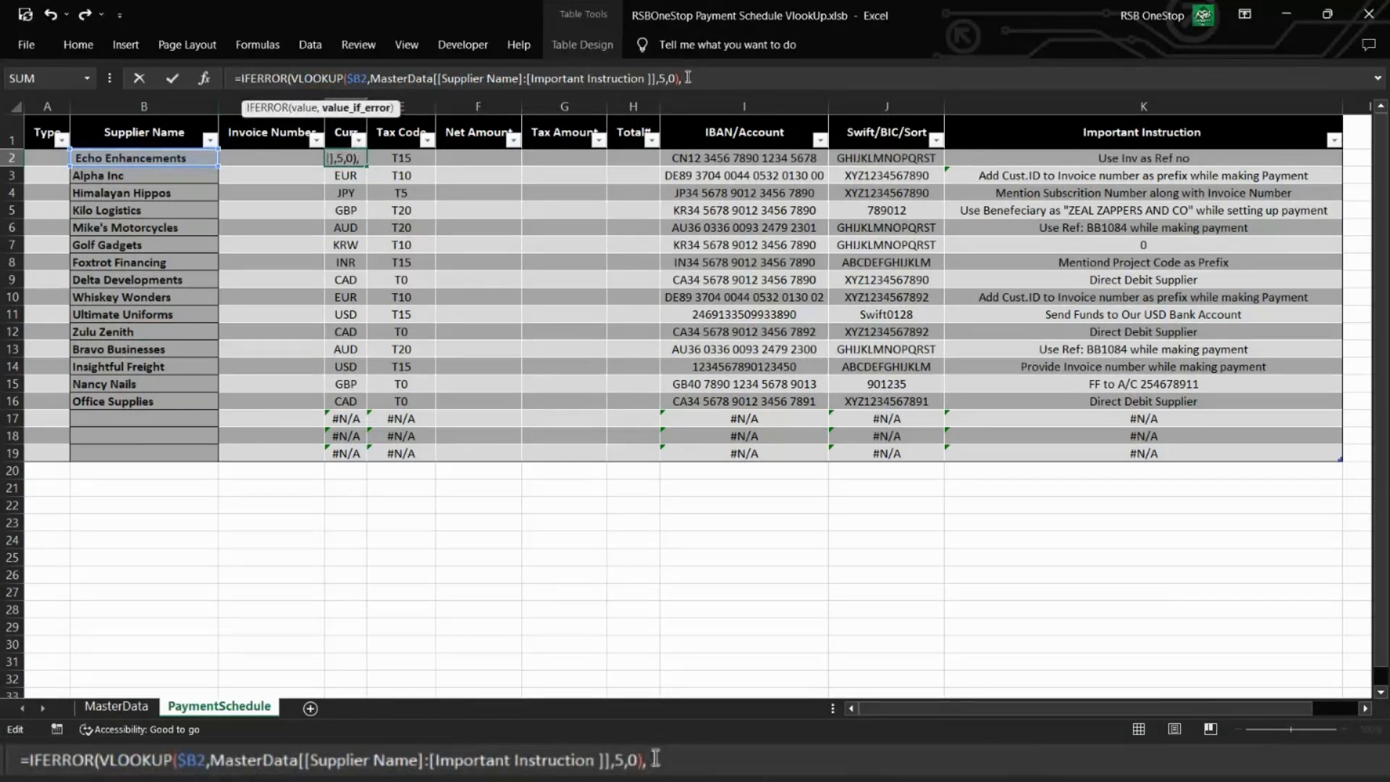
type("\"\")")
key("Tab")
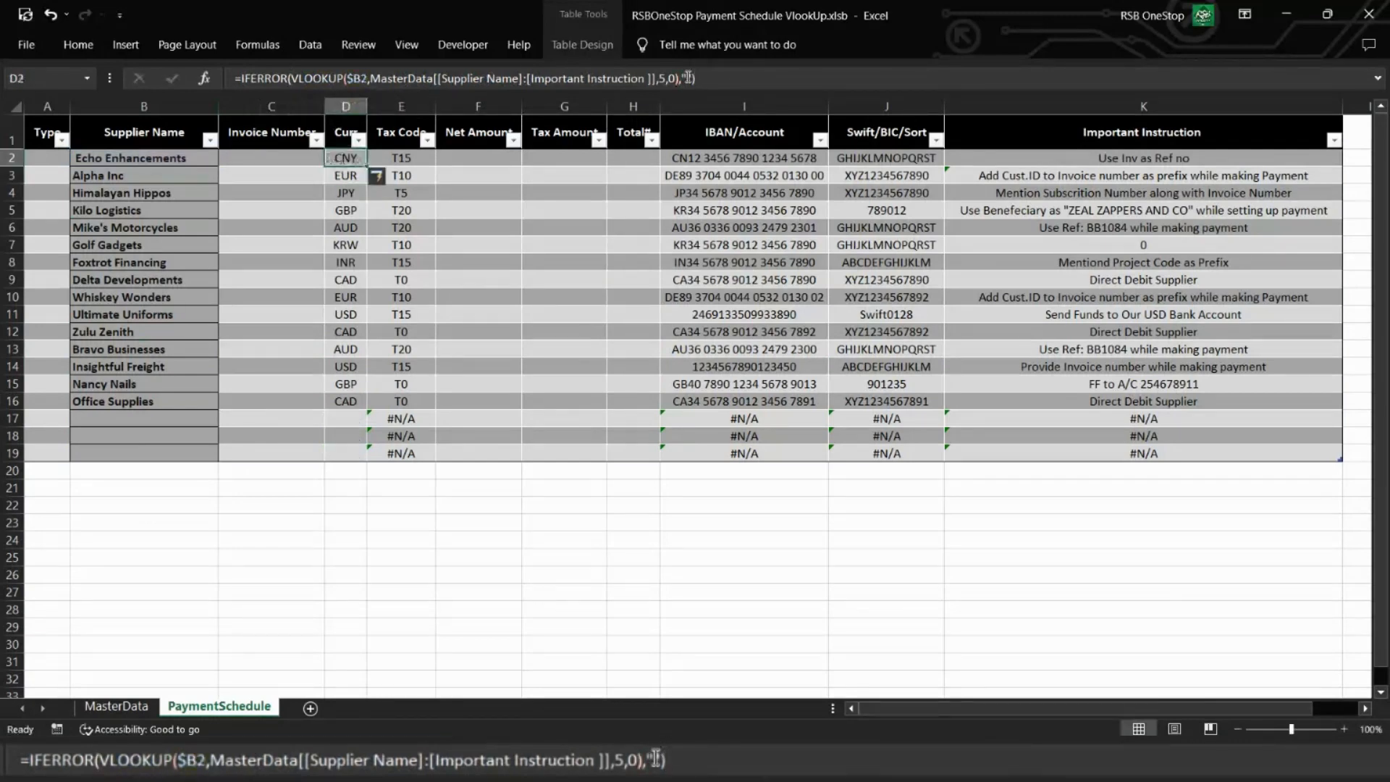
Step: Wrap the Tax Code lookup in E2 in IFERROR, returning "" on an error
left_click(239, 78)
type("IFERROR(VLOOKUP($B2,MasterData[[Supplier Name]:[Important Instruction ]],4,0")
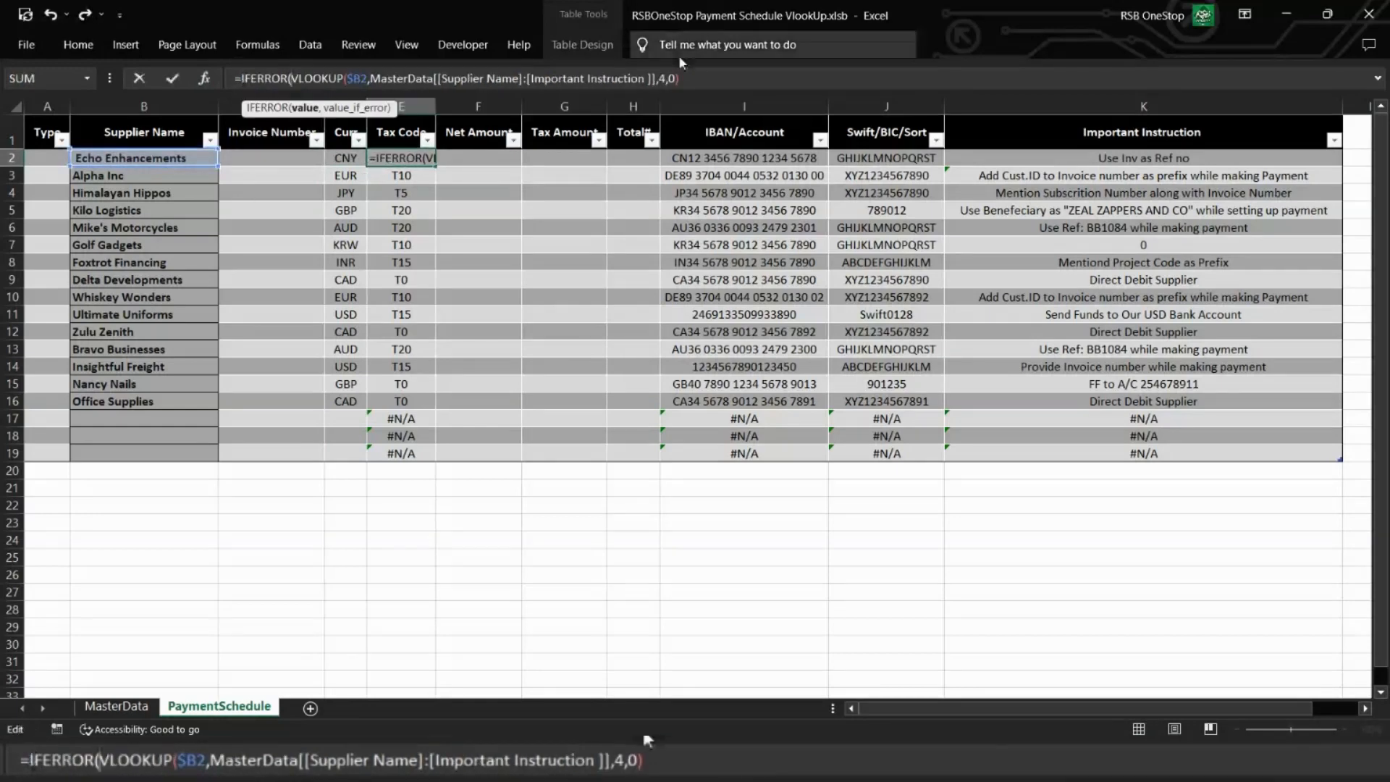
left_click(687, 79)
type(",\"\")")
key("Return")
Step: Wrap the IBAN/Account lookup in I2 in IFERROR, returning "" on an error
key("Up")
key("Right")
key("Right")
key("Right")
key("Right")
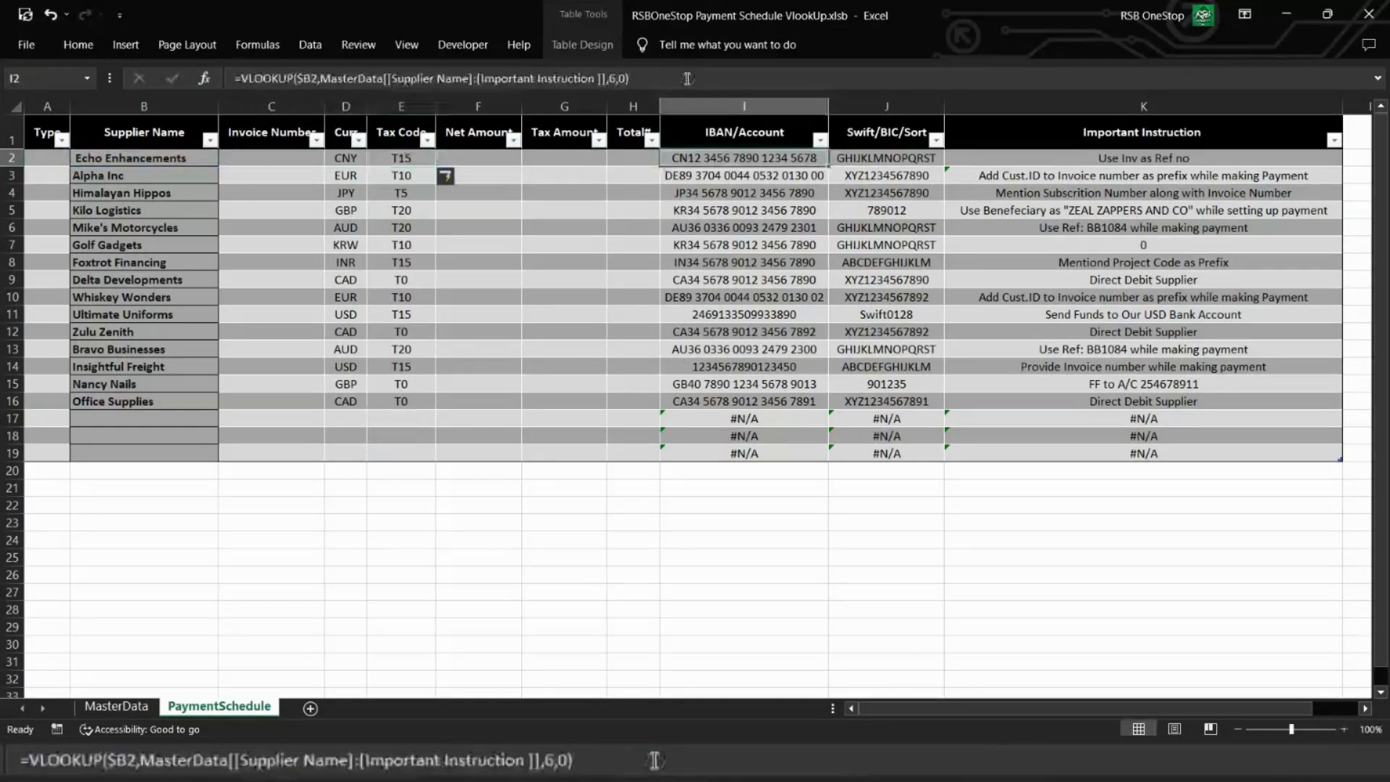
left_click(243, 78)
type("IFERROR(")
key("End")
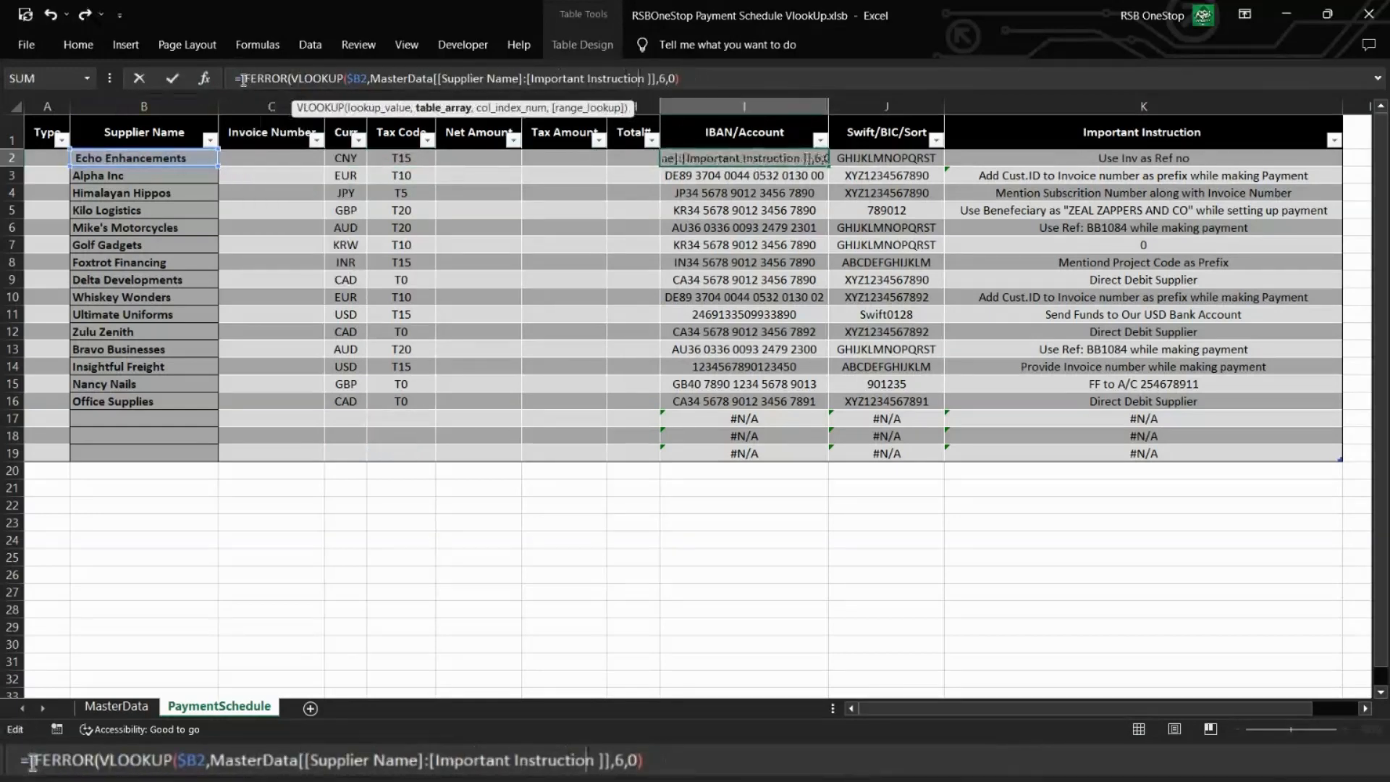
type(",\"\")")
key("Return")
Step: Wrap the Swift/BIC/Sort lookup in J2 in IFERROR, returning "" on an error
key("Up")
key("Right")
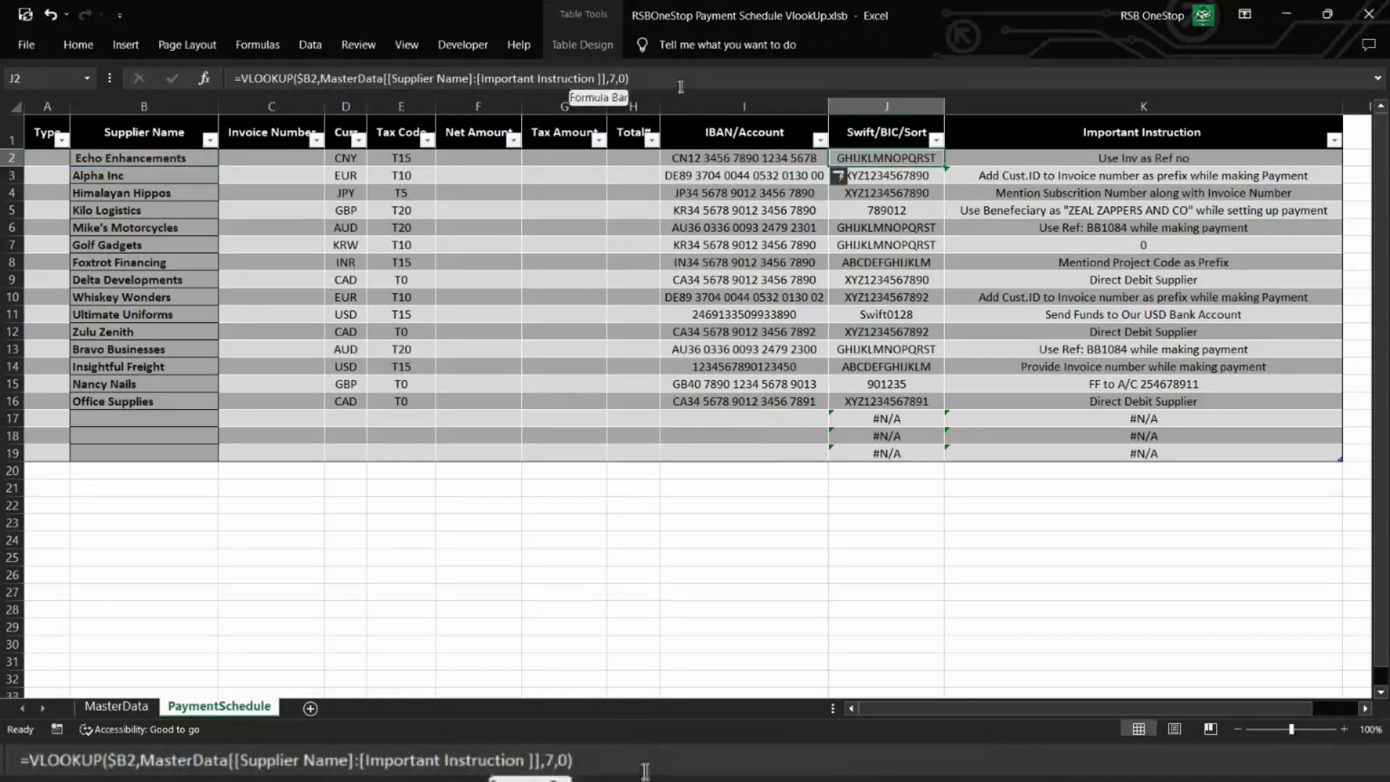
left_click(243, 78)
type("IFERROR(")
key("End")
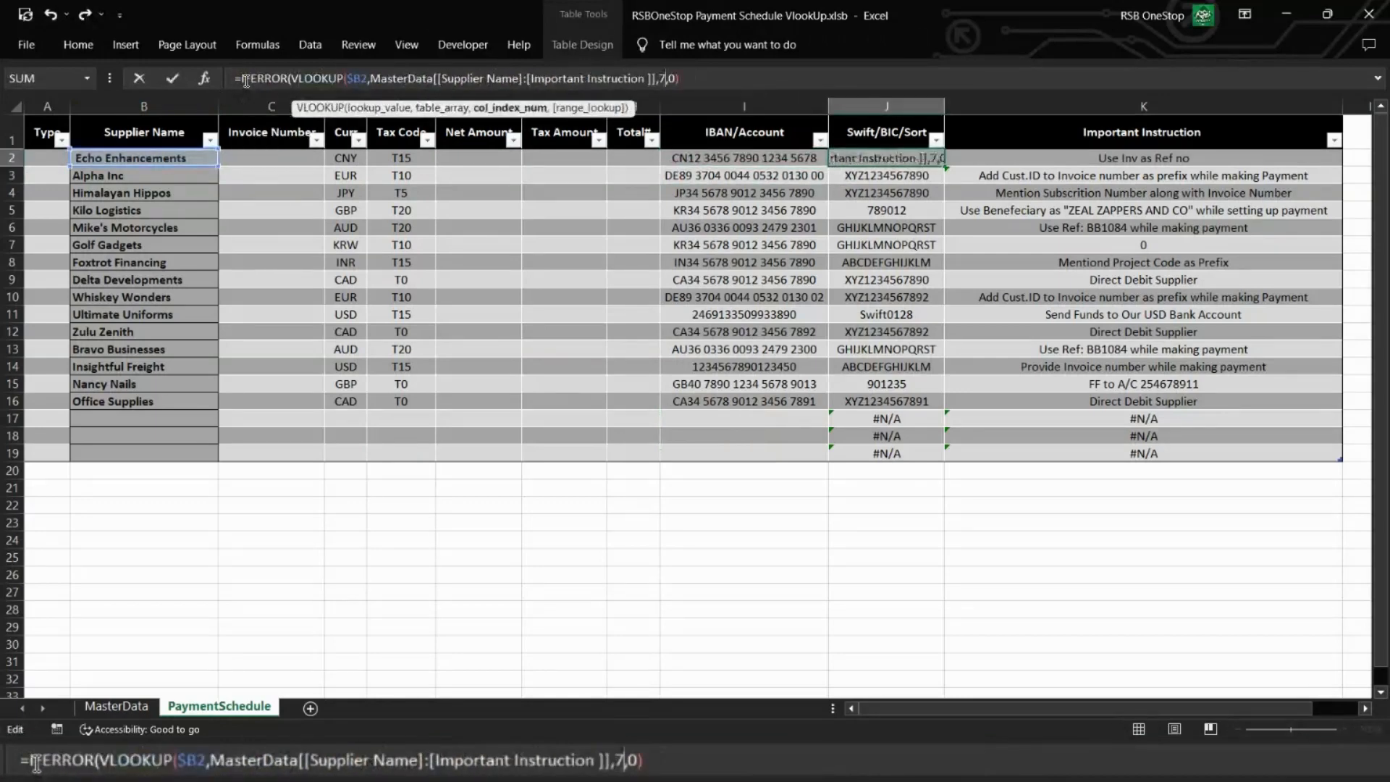
type(",\"\")")
key("Return")
Step: Copy the VLOOKUP expression, without its equals sign, from the Important Instruction formula in K2
key("Up")
key("Right")
left_click(240, 78)
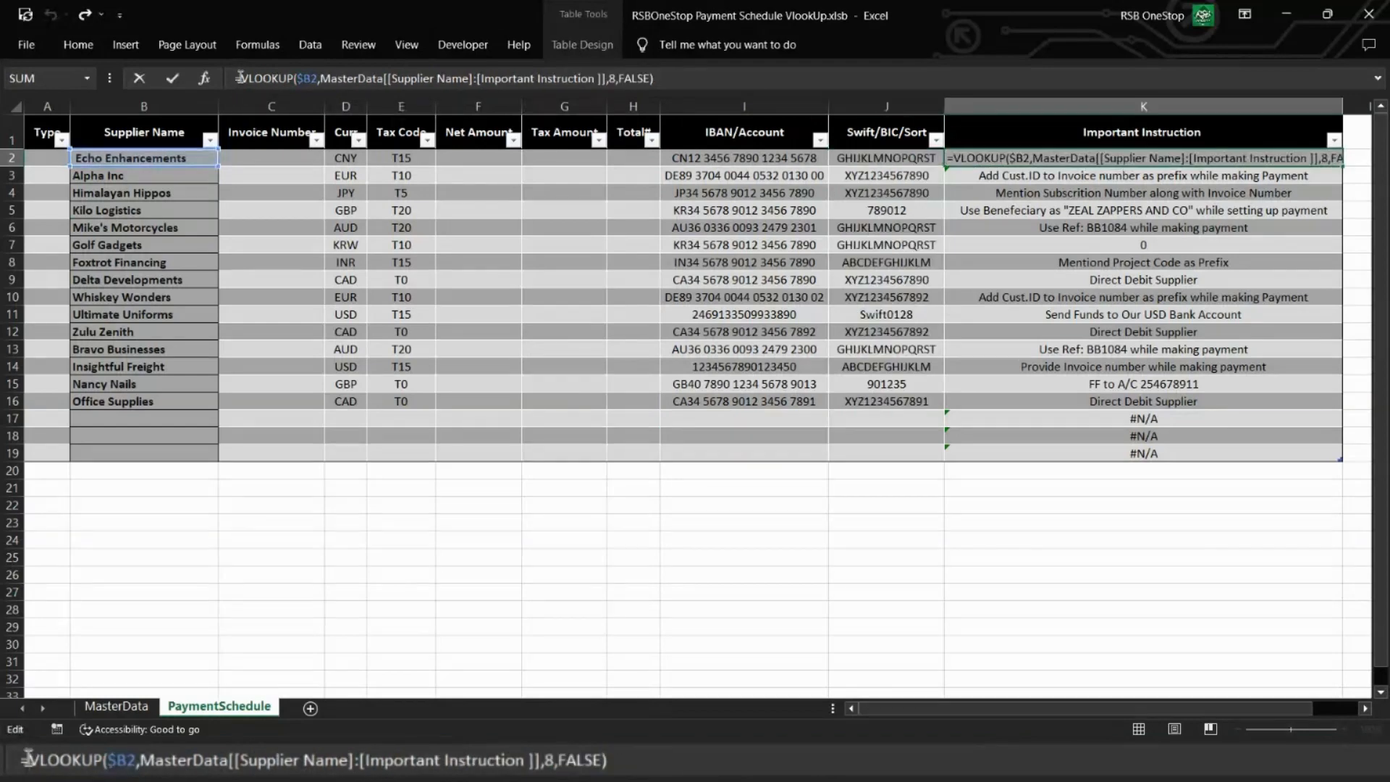
key("Right")
key("Right")
key("Right")
key("Right")
key("Right")
key("Right")
key("Right")
key("Right")
key("Right")
key("Right")
key("Right")
key("Right")
key("Right")
key("Right")
key("Right")
key("Right")
key("Right")
key("Right")
key("Right")
key("Right")
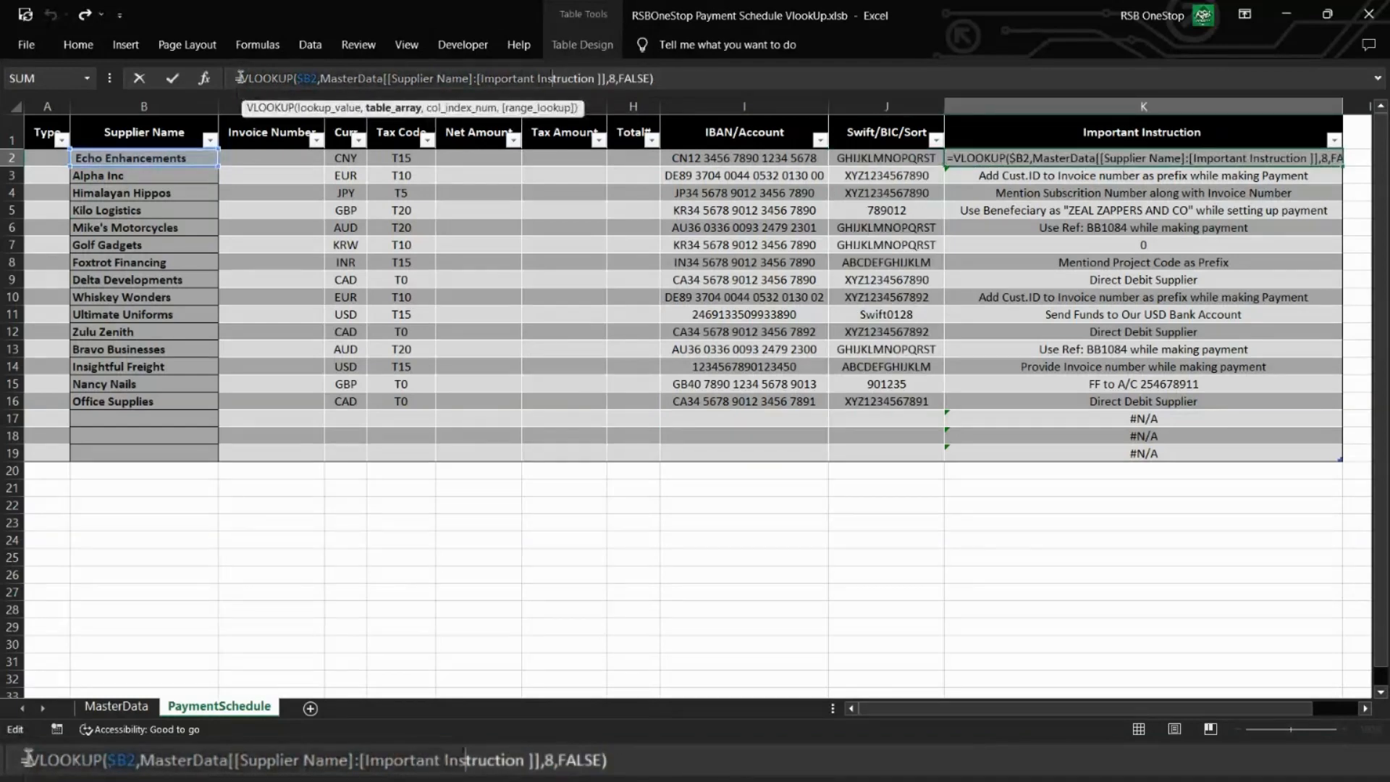
key("End")
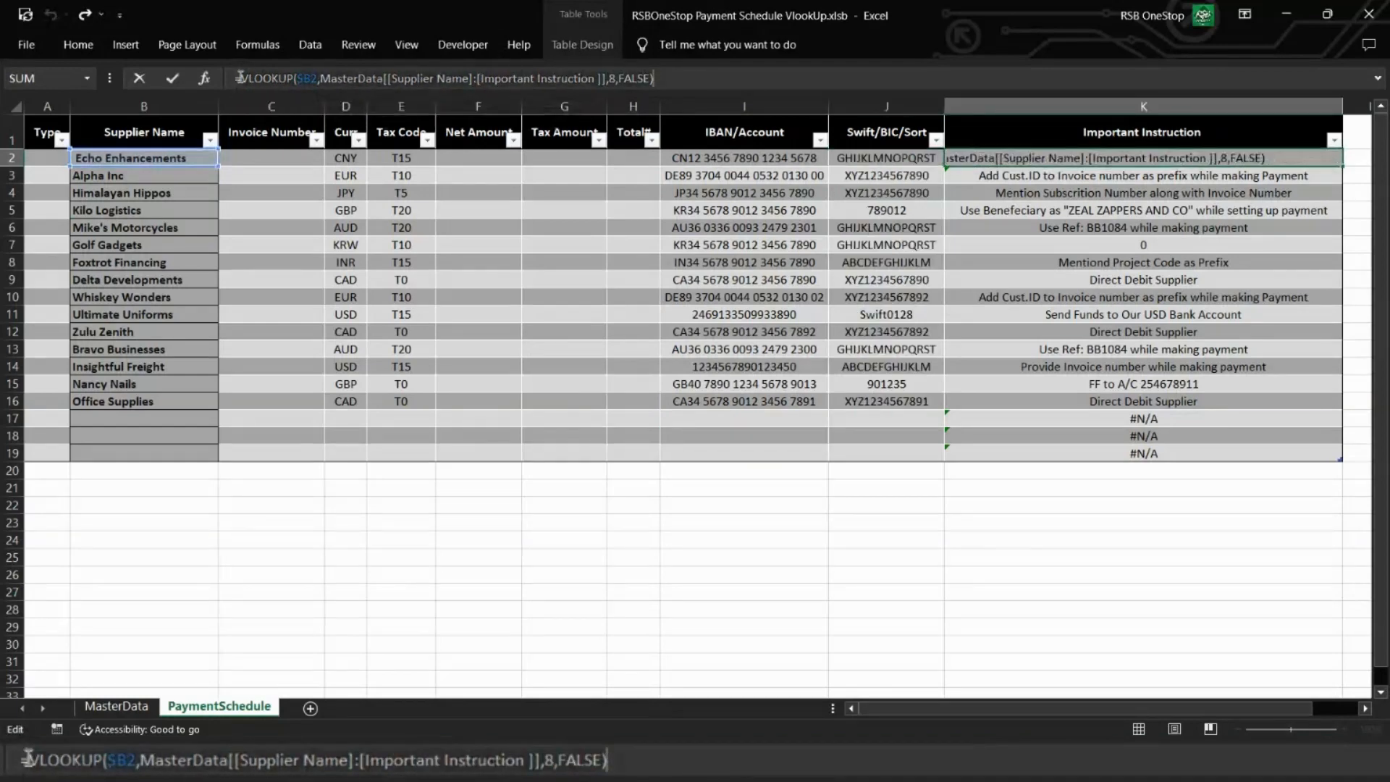
key("Left")
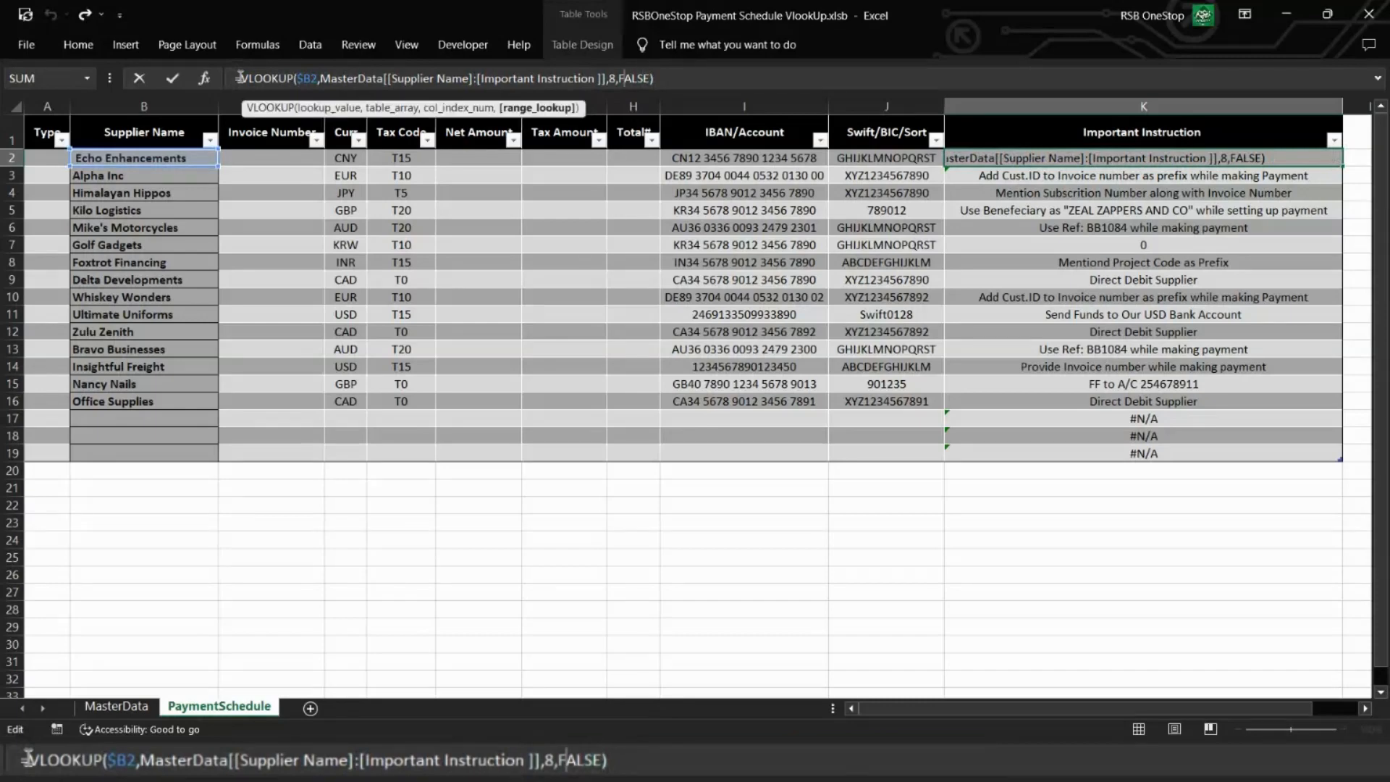
Step: Nest the K2 lookup inside IFERROR(IF(, testing whether it equals 0 and returning "" if true
left_click(242, 78)
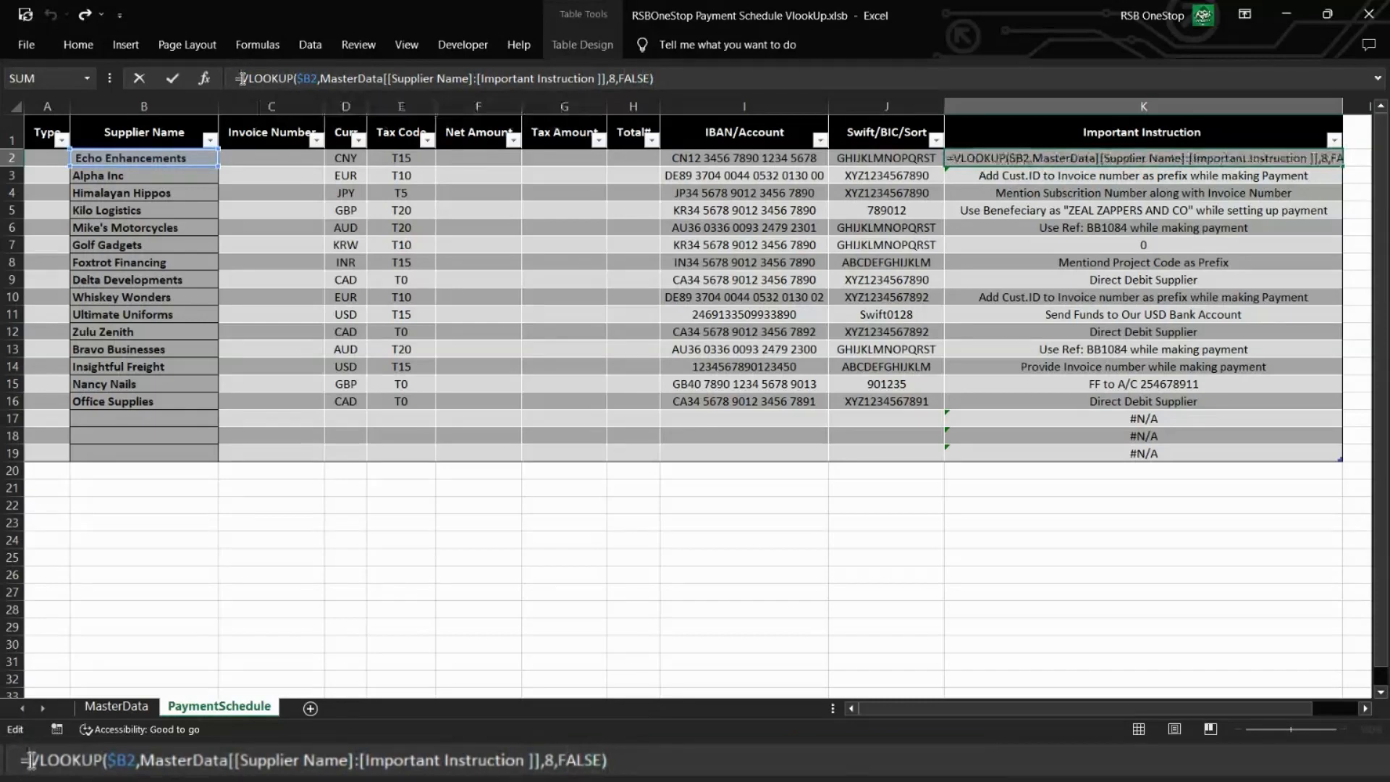
type("IFERROR(")
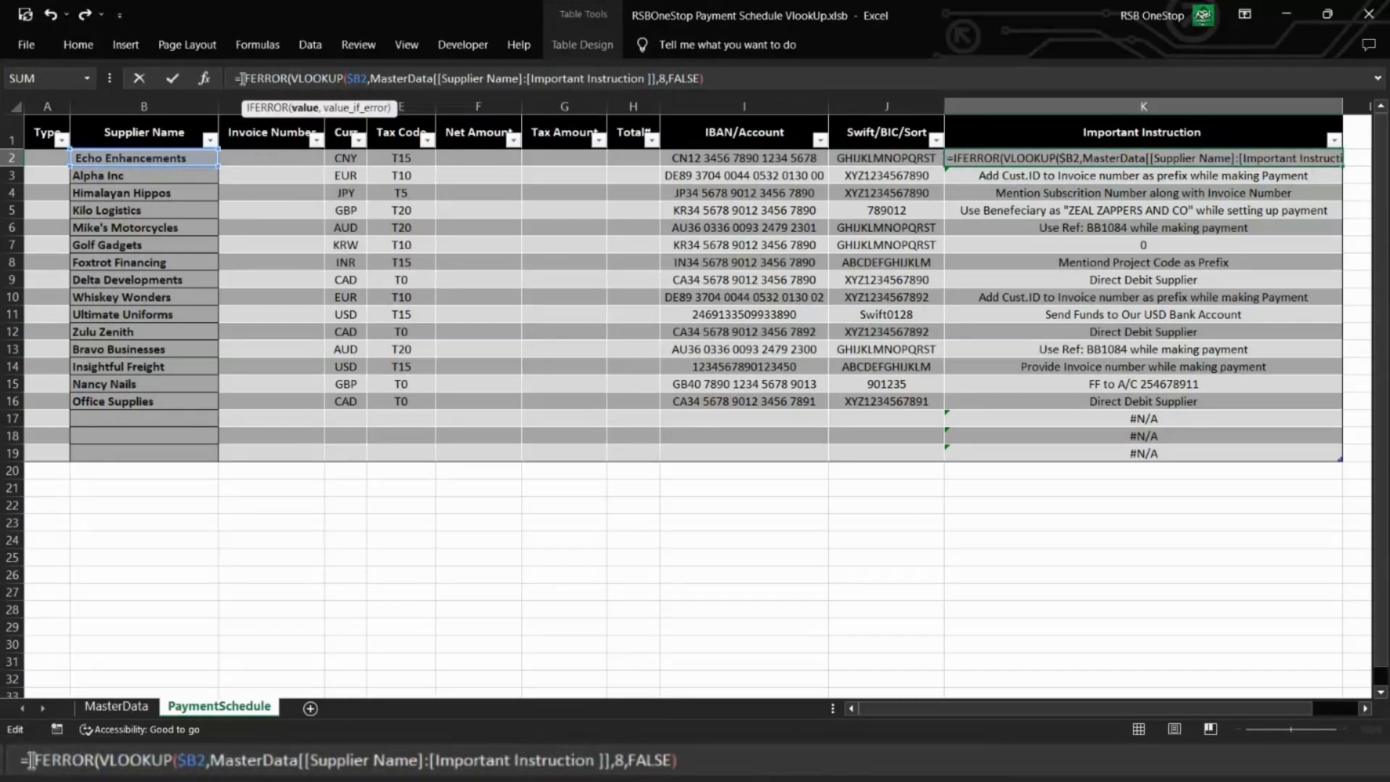
type("IF(")
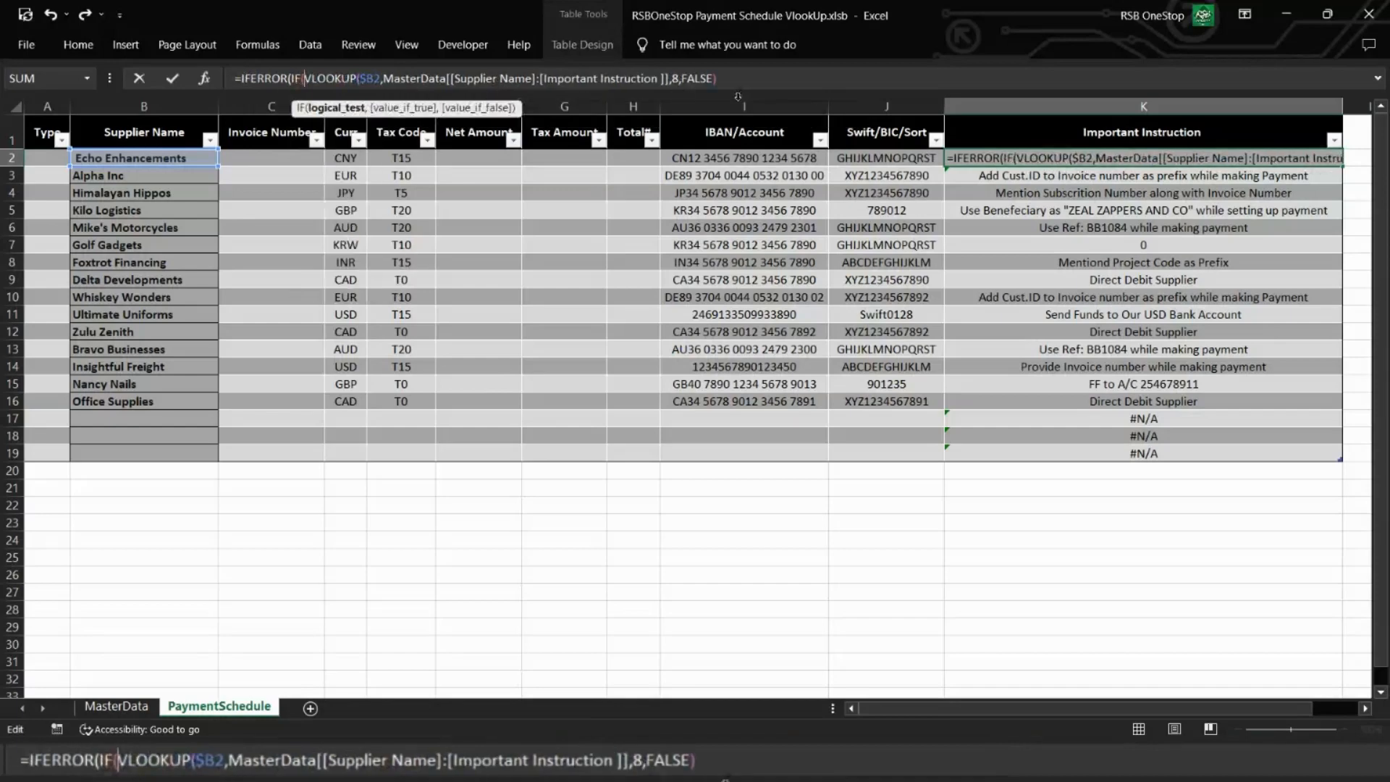
left_click(720, 79)
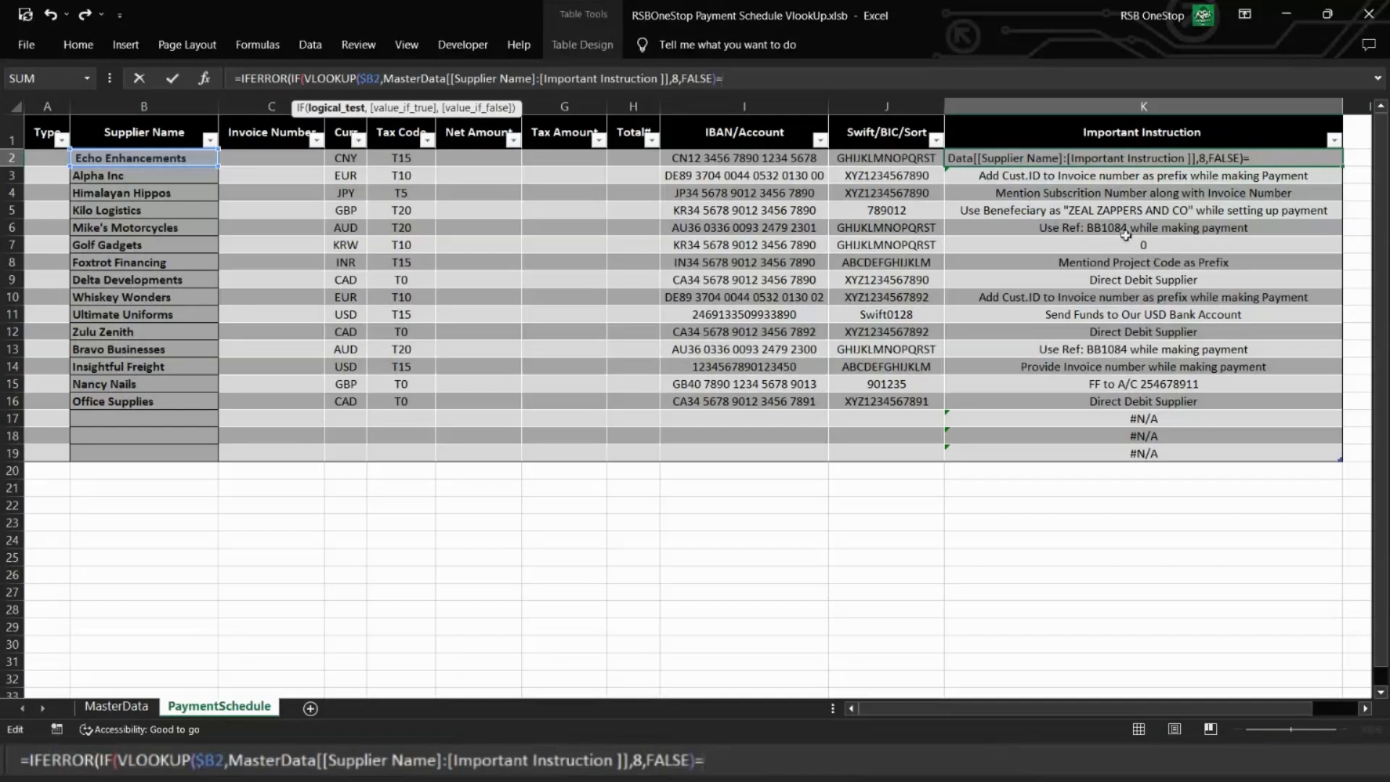
type("0,")
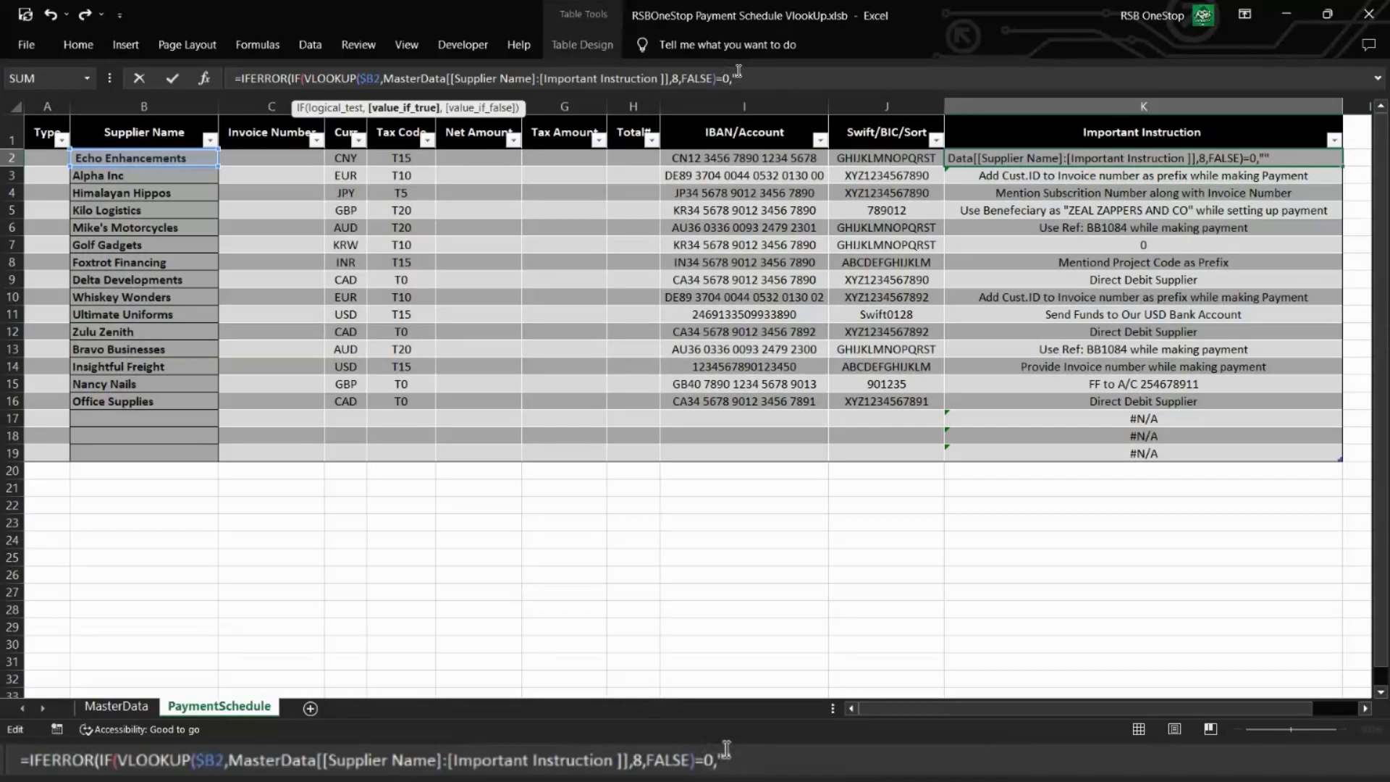
type("\"\",")
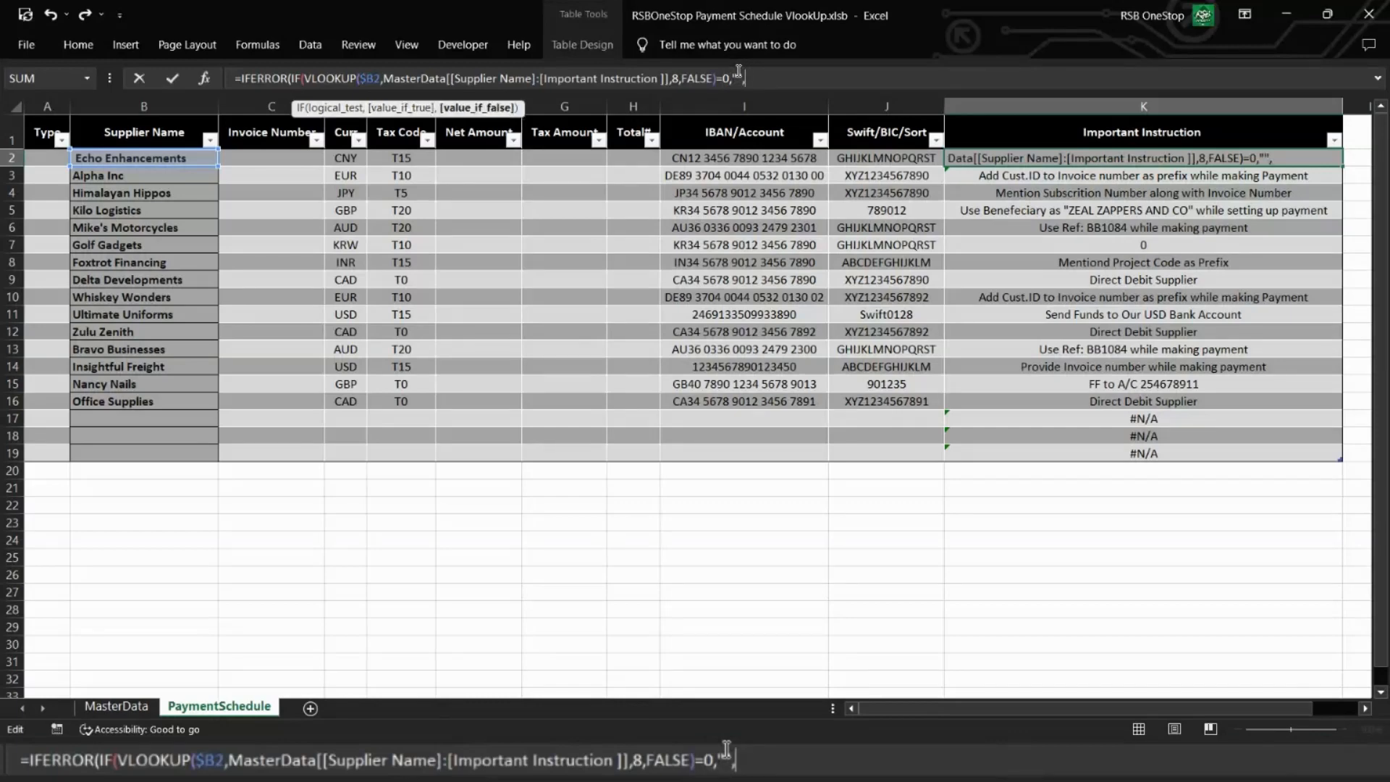
Step: Paste the copied VLOOKUP as the IF function's false value in K2 and set the IFERROR fallback to ""
type("VLOOKUP($B2,MasterData[[Supplier Name]:[Important Instruction ]],8,FALSE)")
type(")")
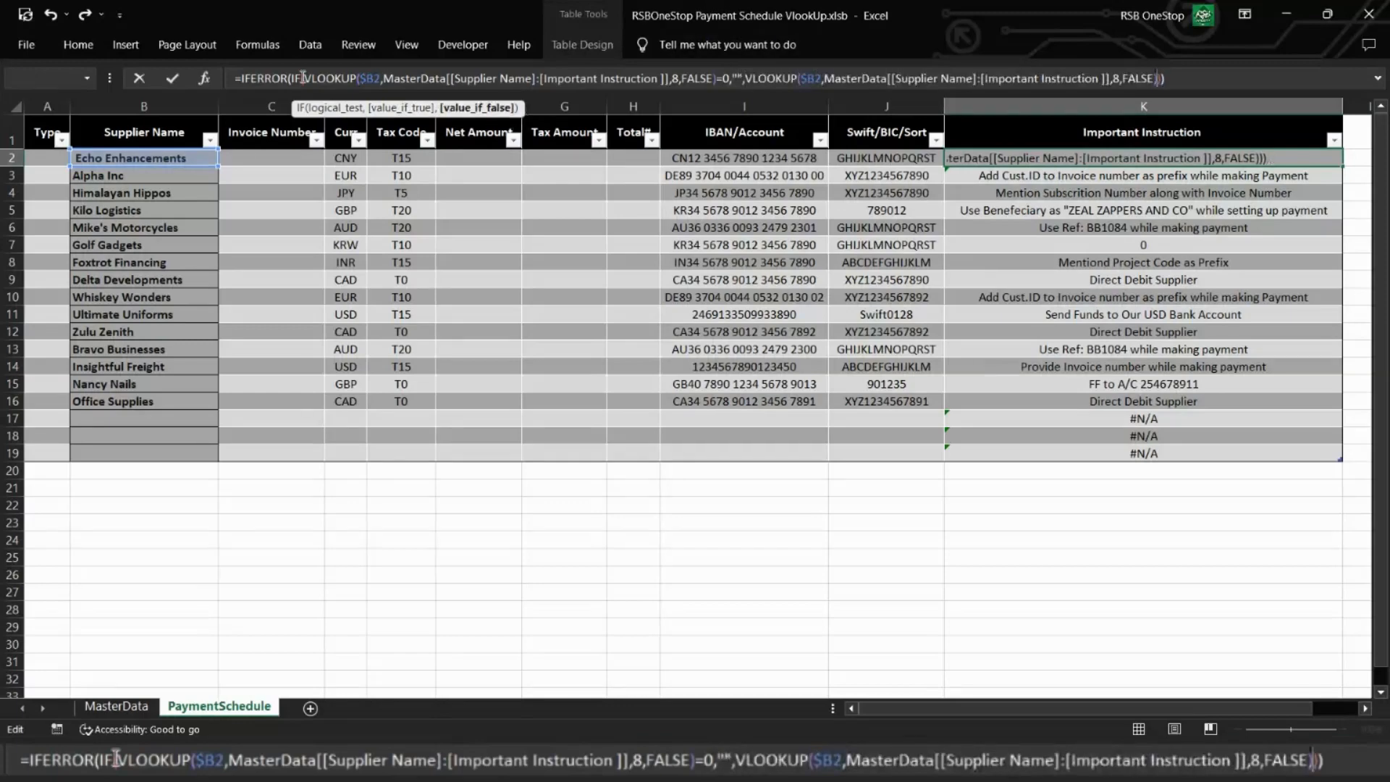
type(",")
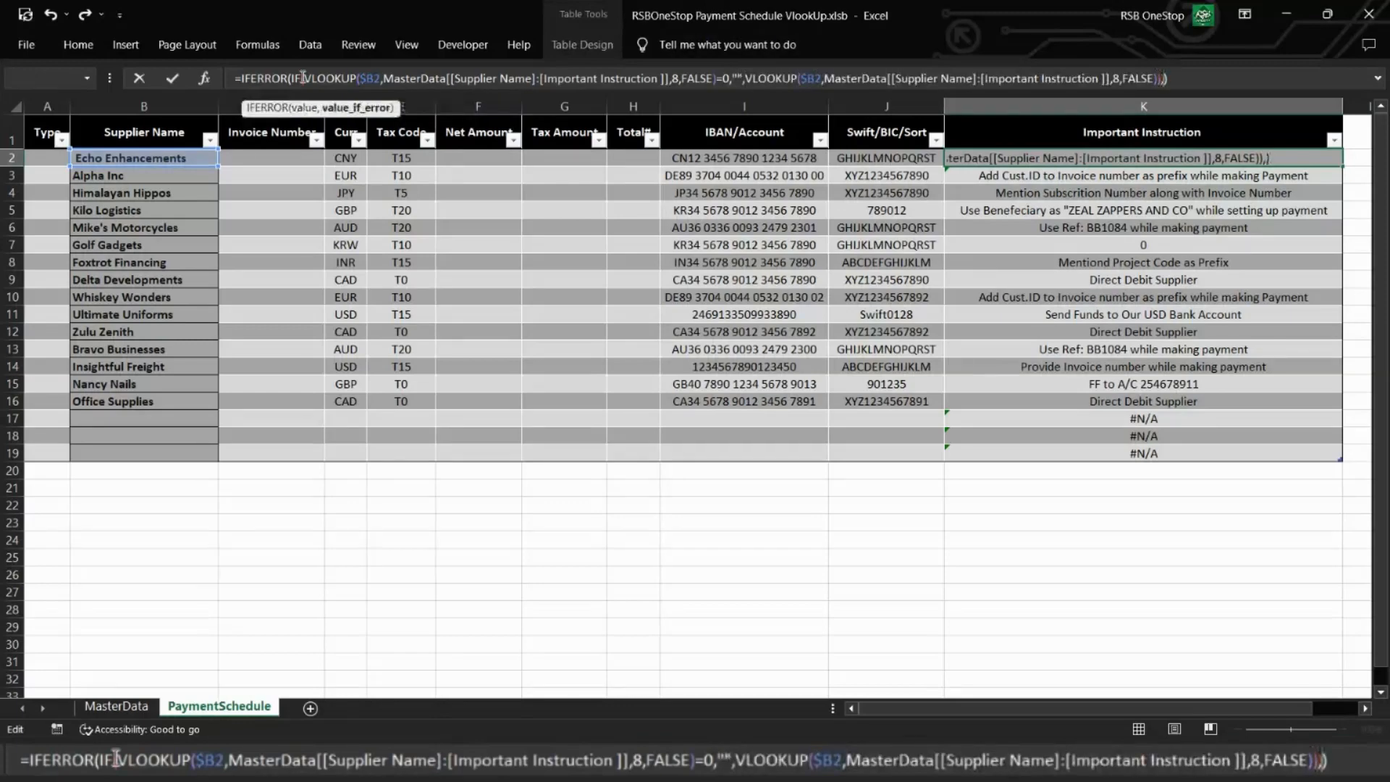
type("\"\"")
key("ctrl+Return")
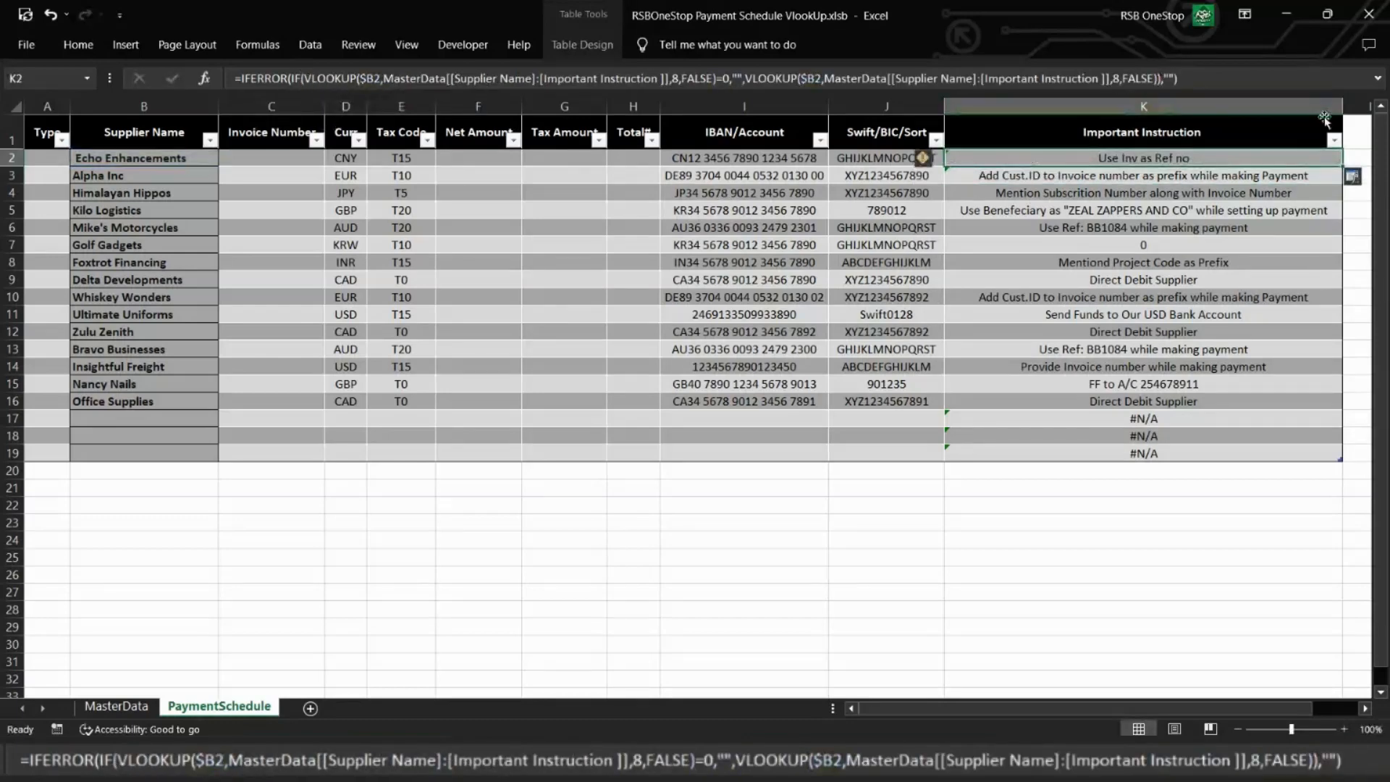
Step: Fill the K2 formula down the Important Instruction column through K19 and copy the filled range
double_click(1341, 166)
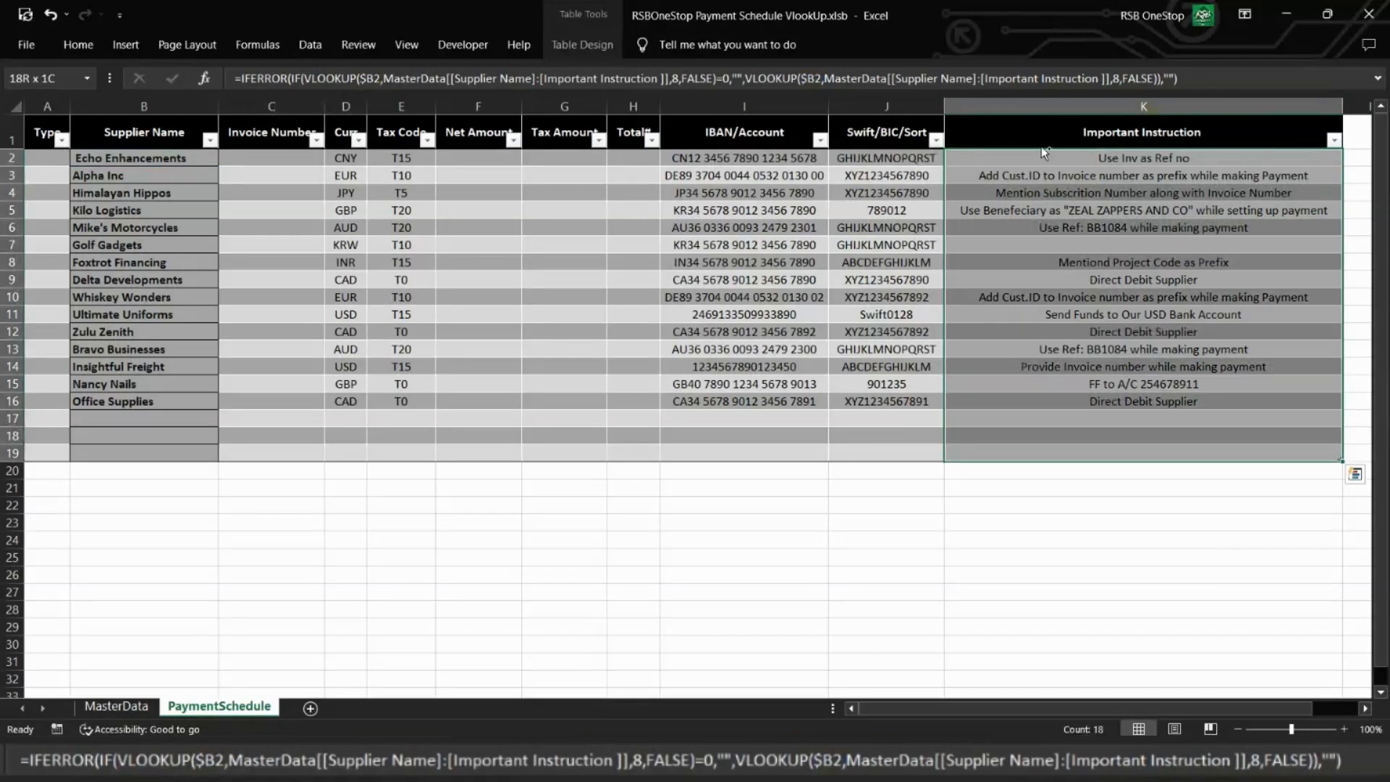
key("ctrl+c")
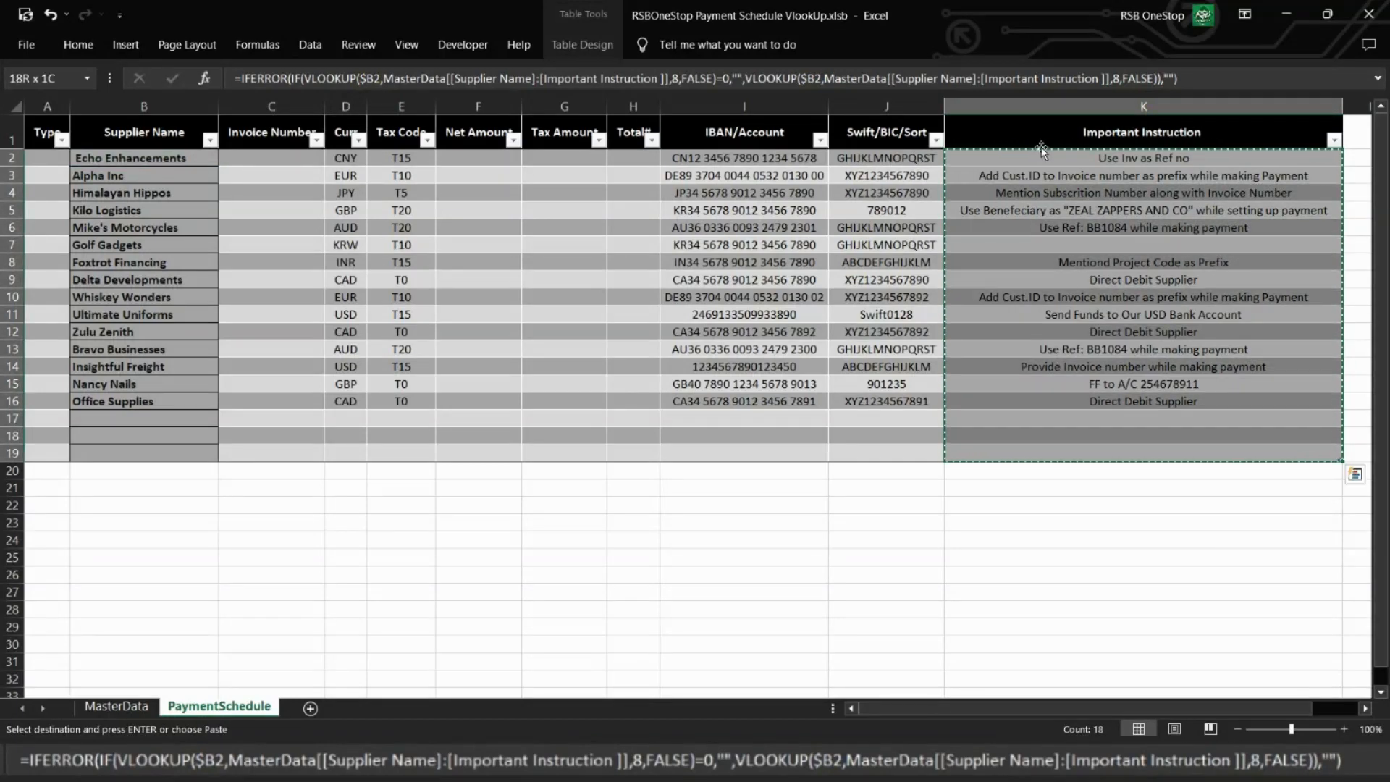
left_click(1032, 161)
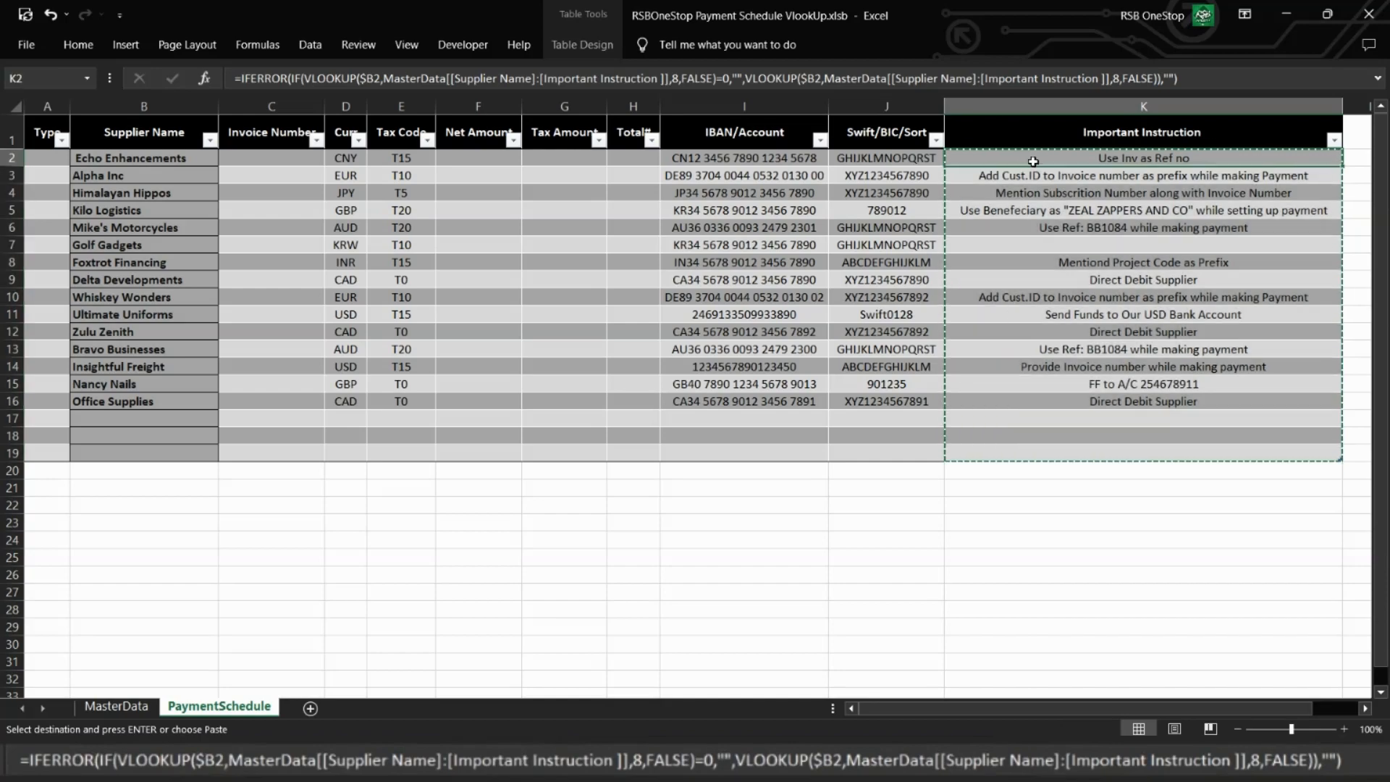